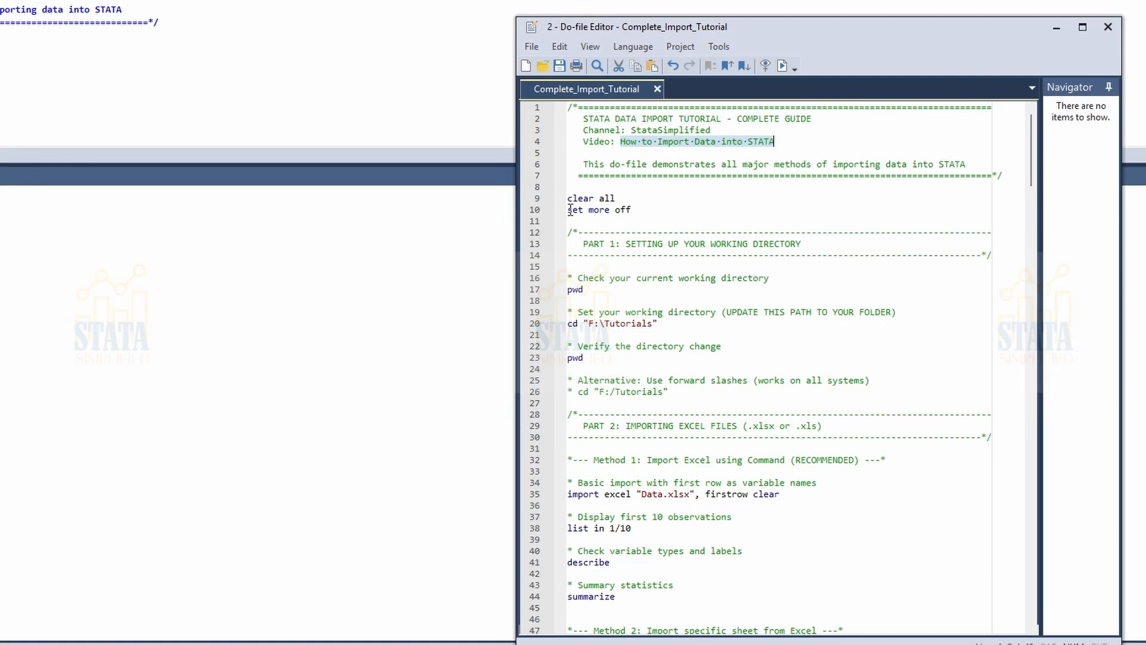
Step: Review Part 1 of the do-file on setting up the working directory, including the commands that check the current directory
scroll(633, 298, down, 1)
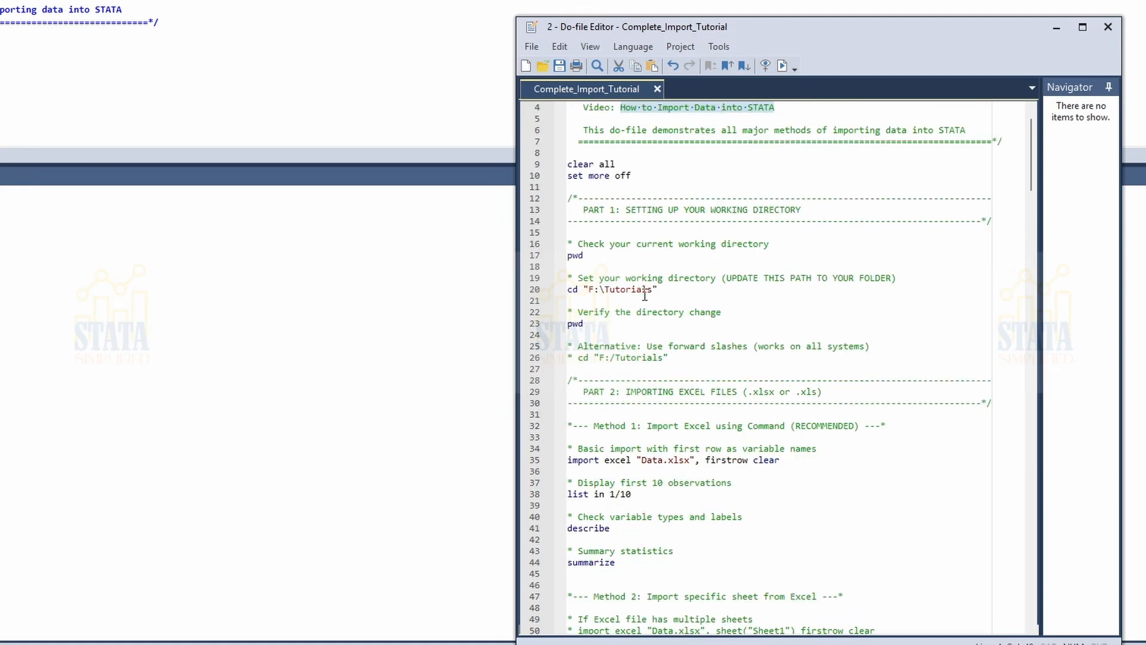
scroll(645, 293, down, 1)
scroll(664, 196, down, 1)
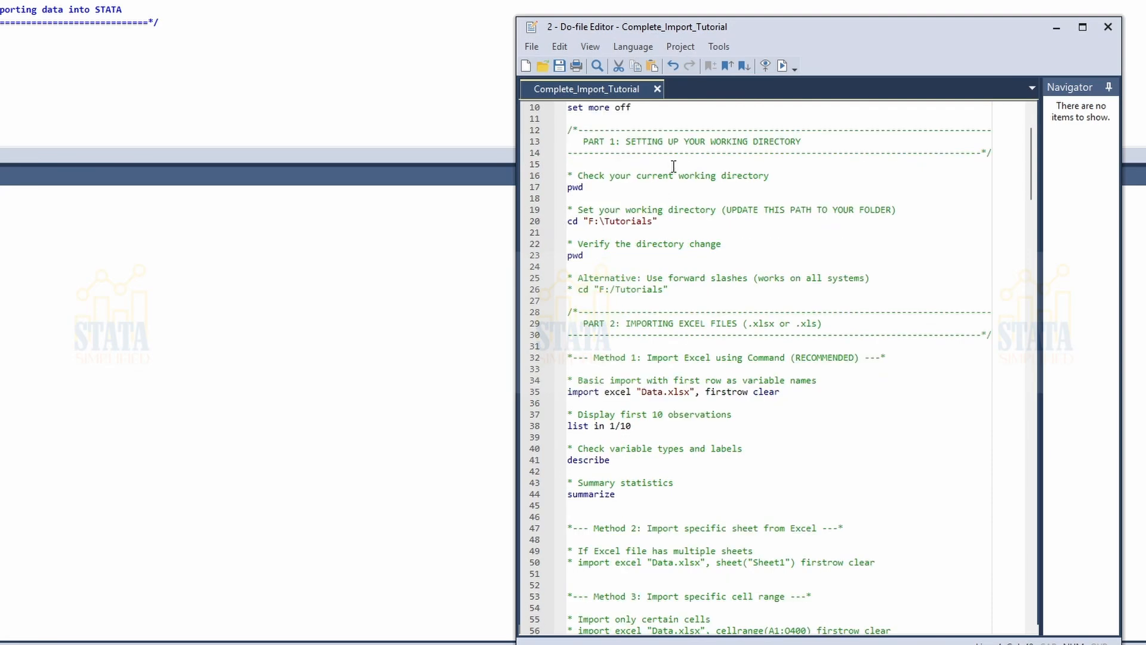
drag(625, 141, 803, 143)
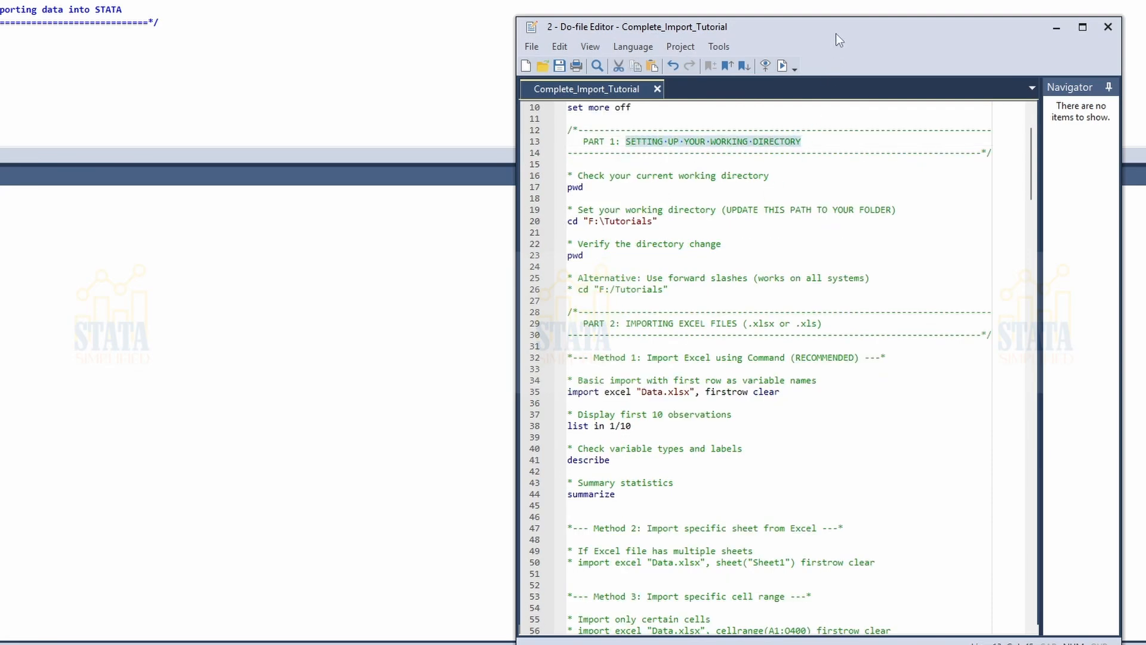
drag(836, 33, 880, 49)
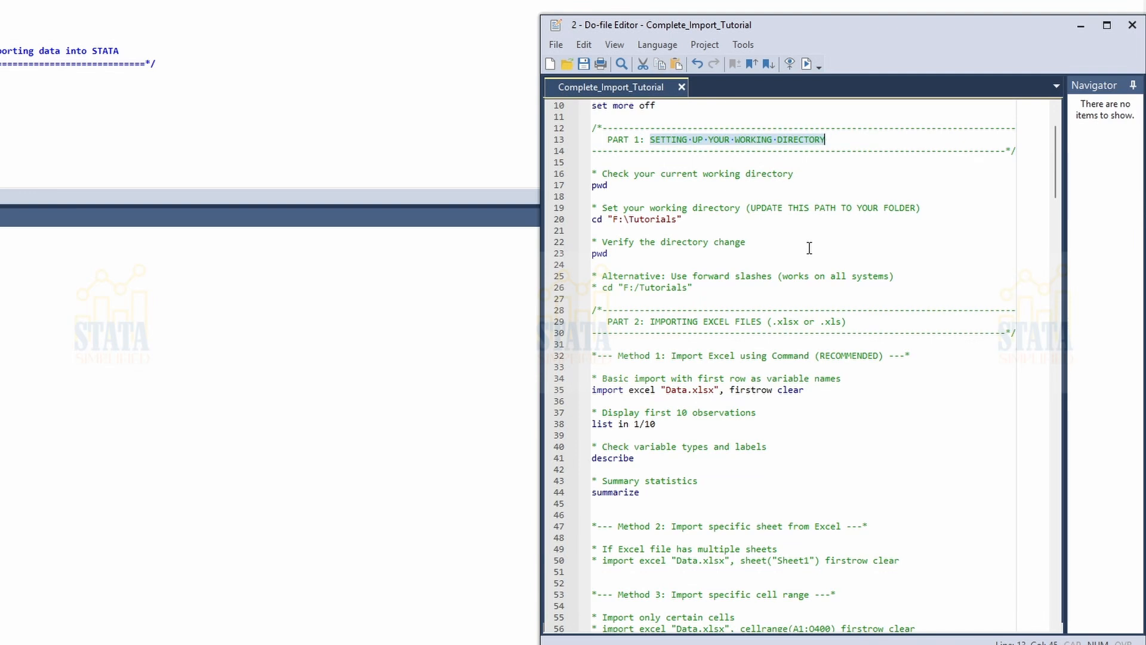
click(608, 185)
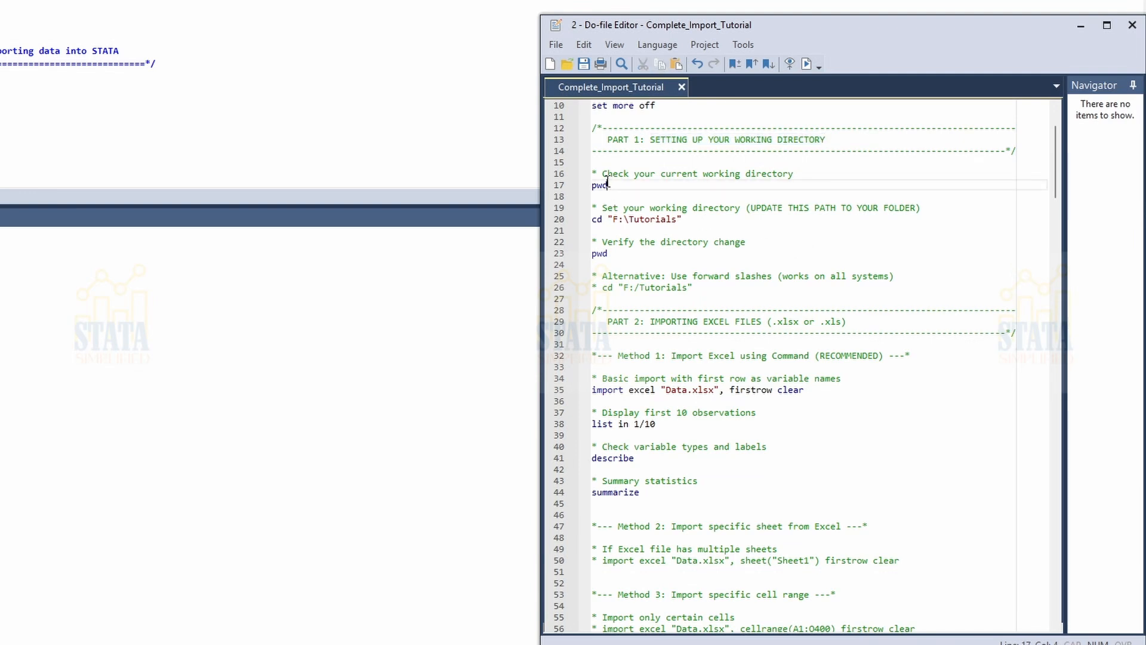
key(Home)
key(shift+Up)
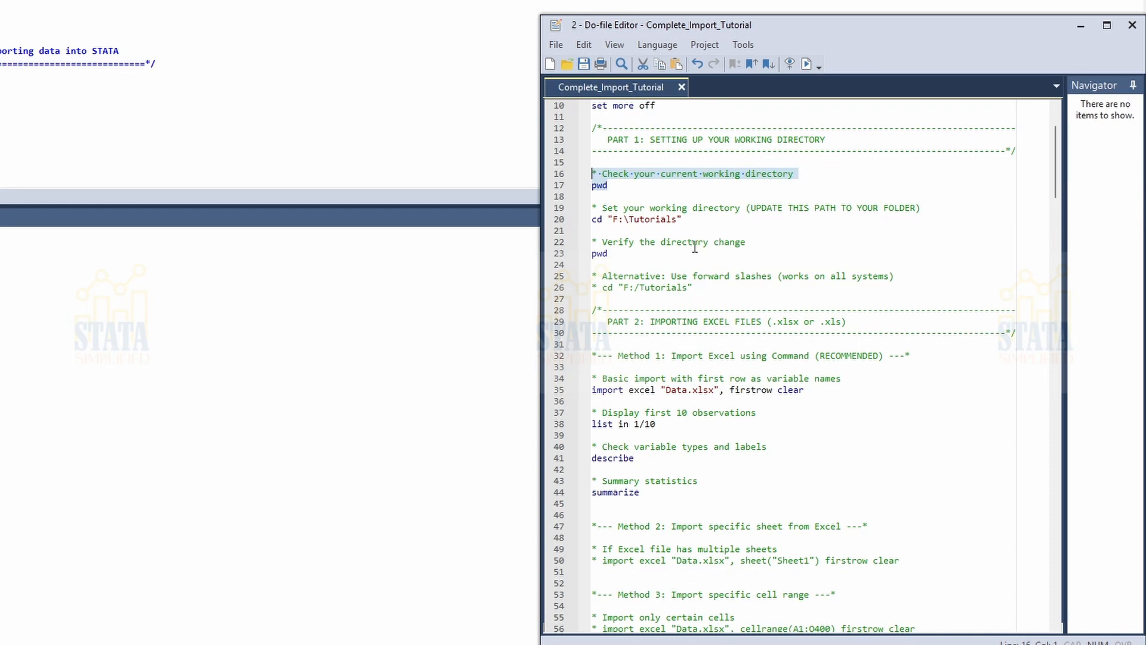
click(619, 187)
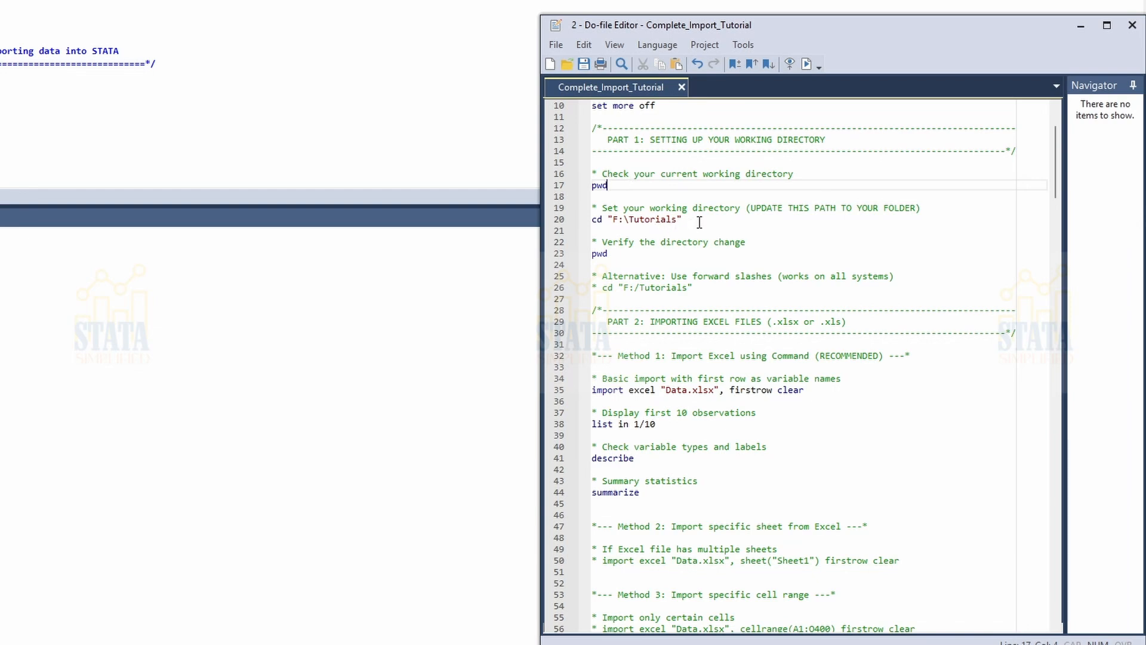
Step: Run only the do-file lines that set the working directory to "F:\Tutorials"
drag(699, 221, 594, 207)
click(732, 221)
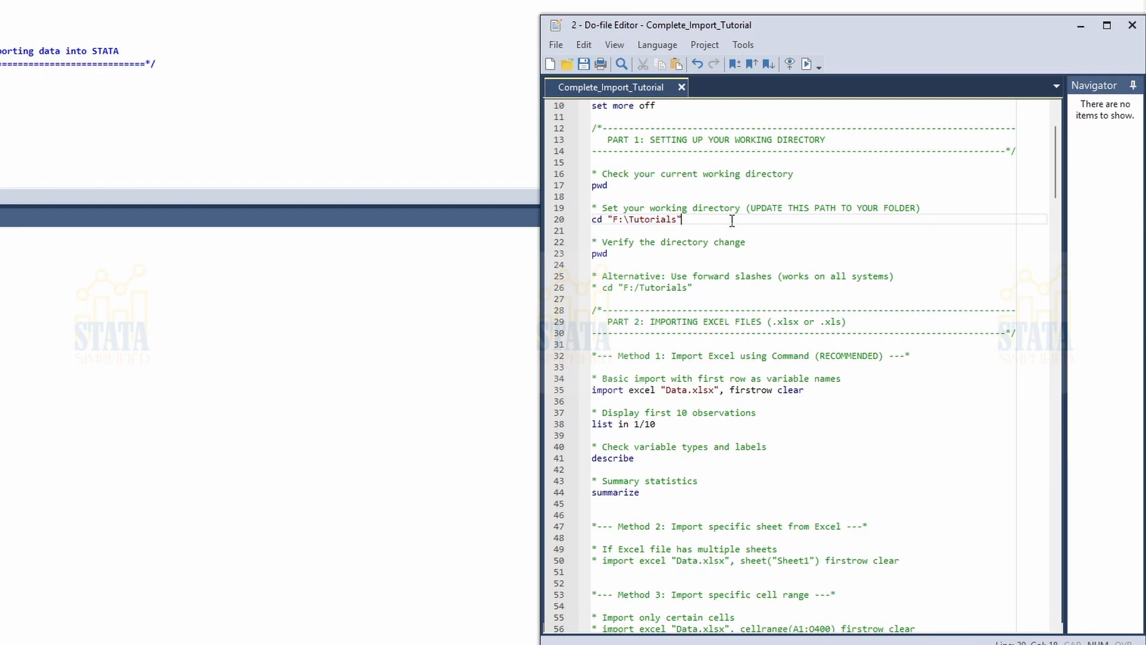
drag(684, 219, 594, 208)
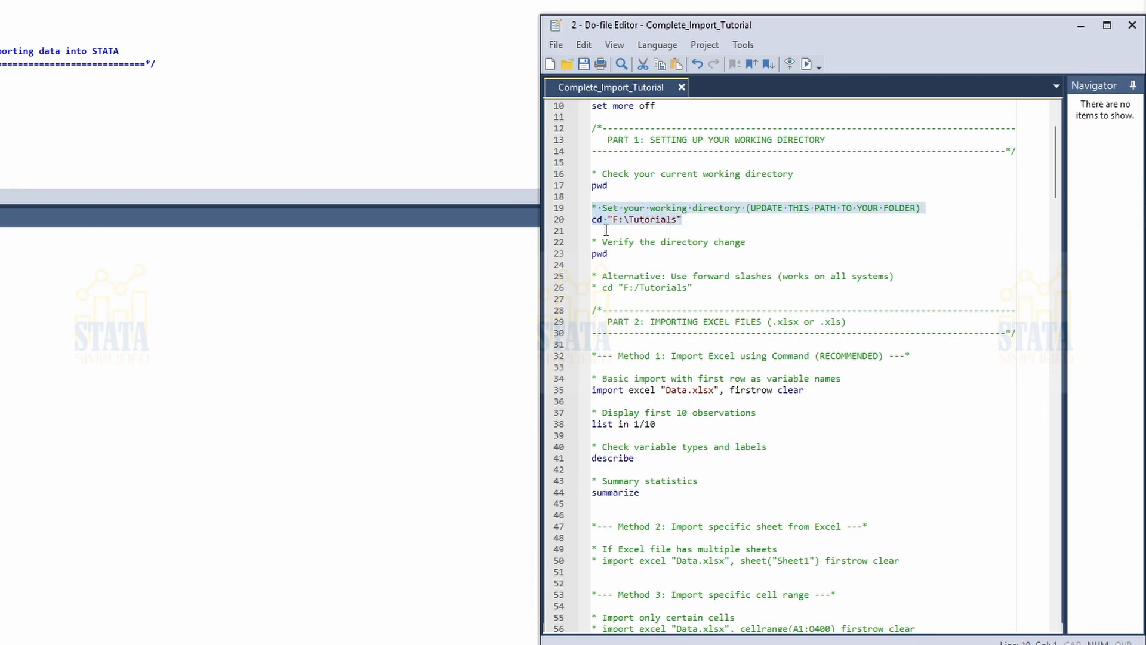
click(685, 221)
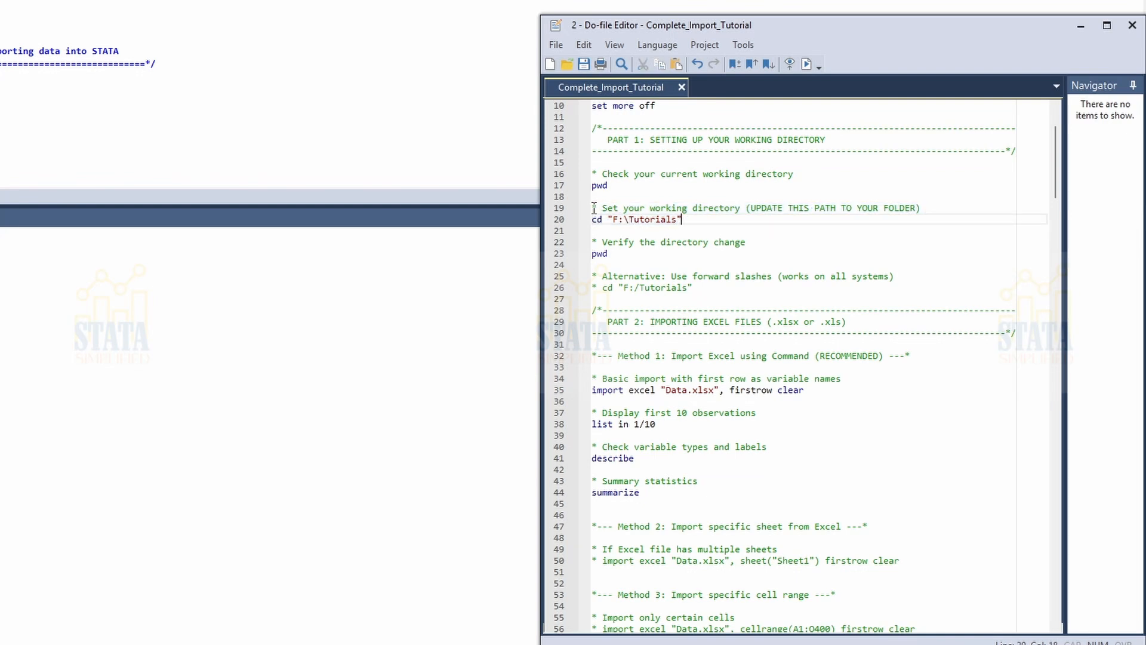
drag(594, 209, 687, 219)
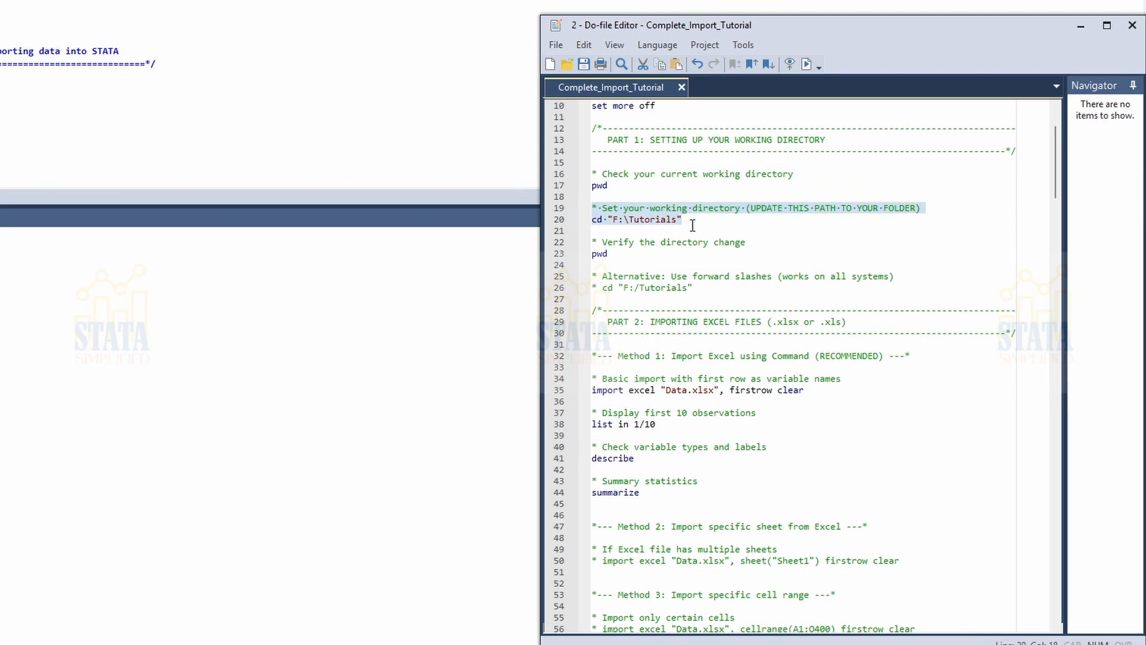
click(606, 232)
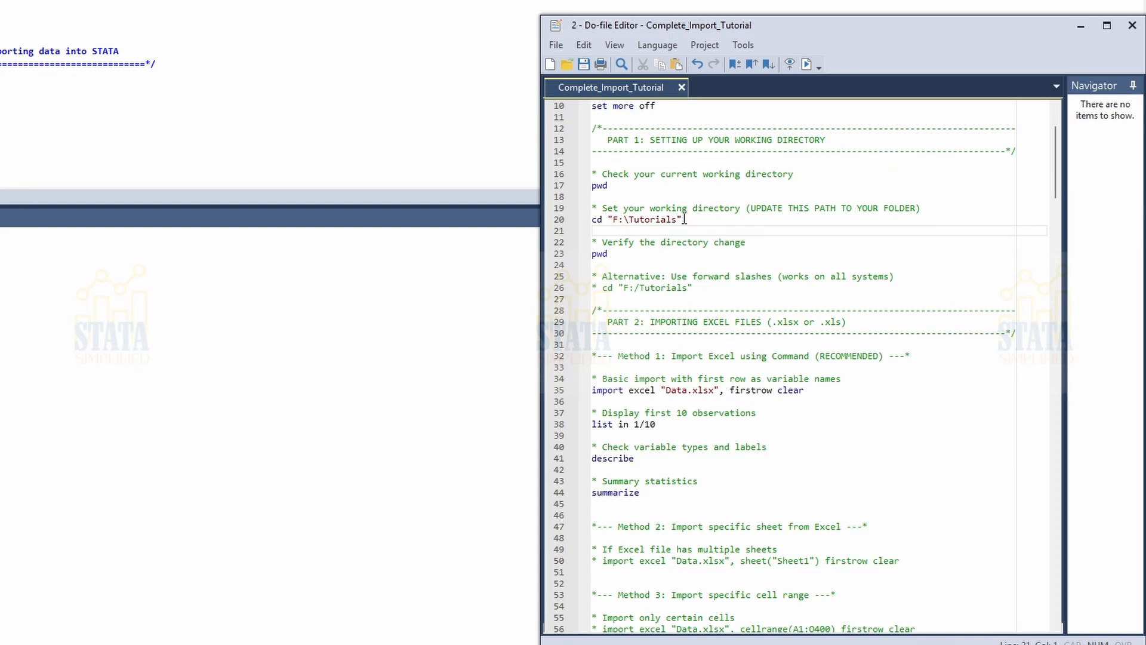
drag(685, 219, 598, 212)
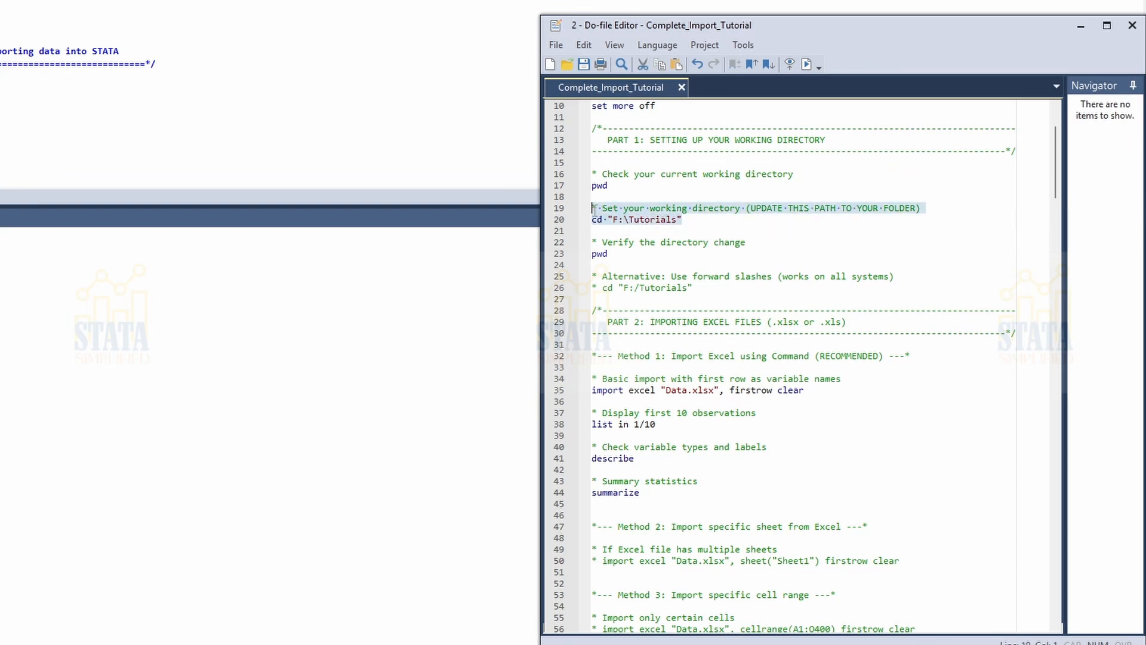
click(806, 66)
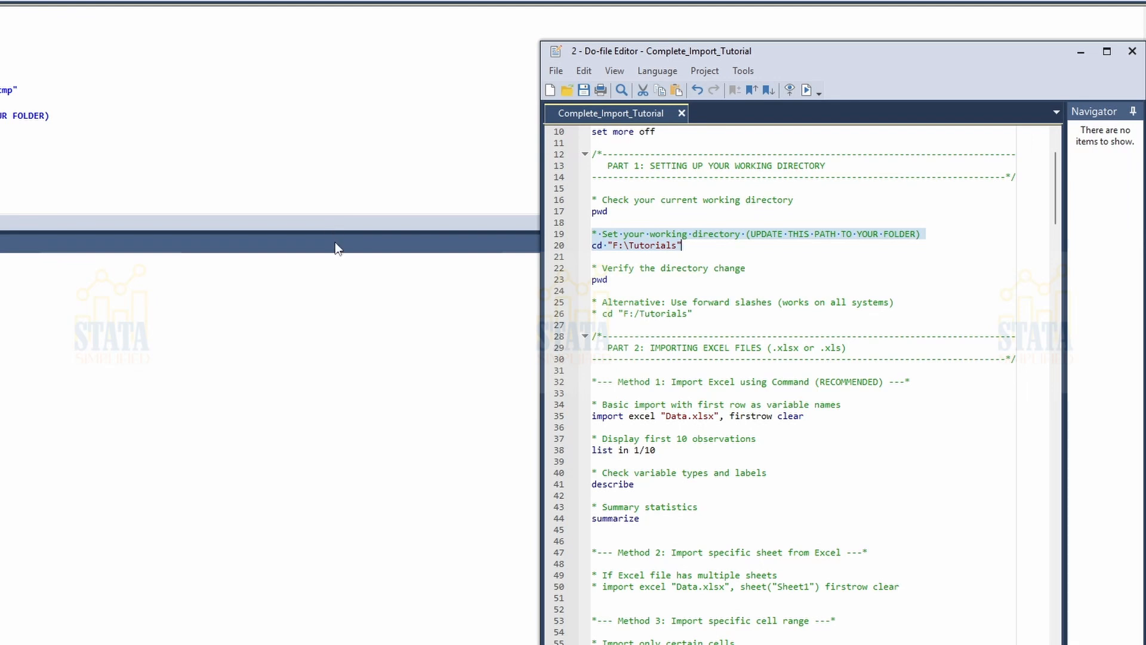
Step: Run the pwd command under "Verify the directory change" together with its comment line
click(624, 282)
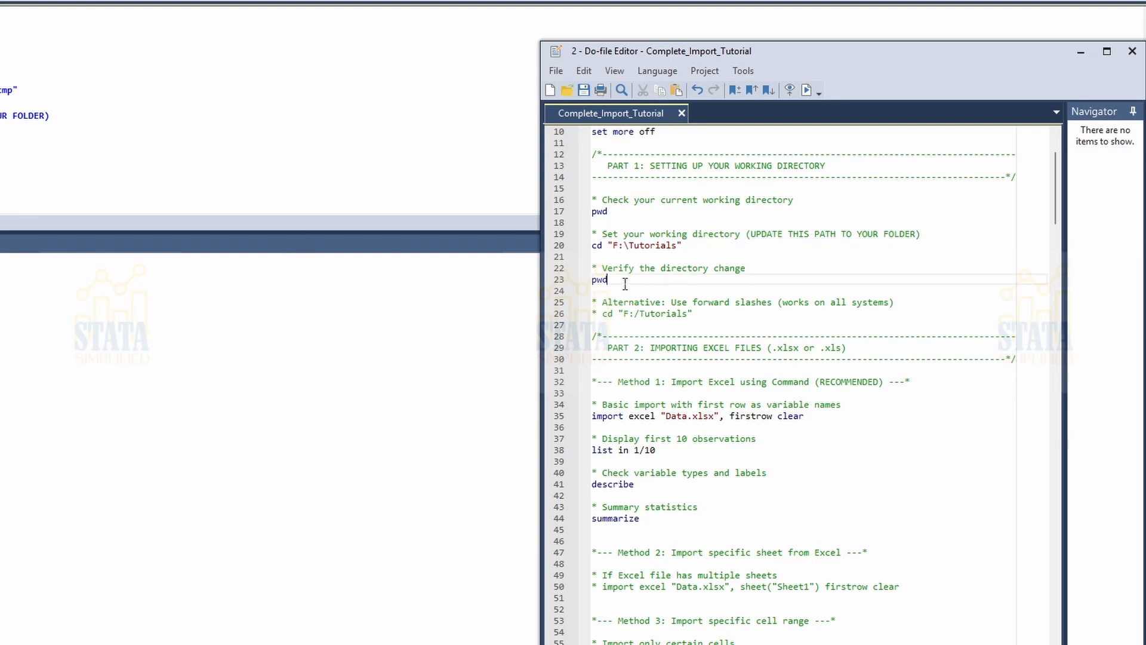
drag(593, 280, 594, 268)
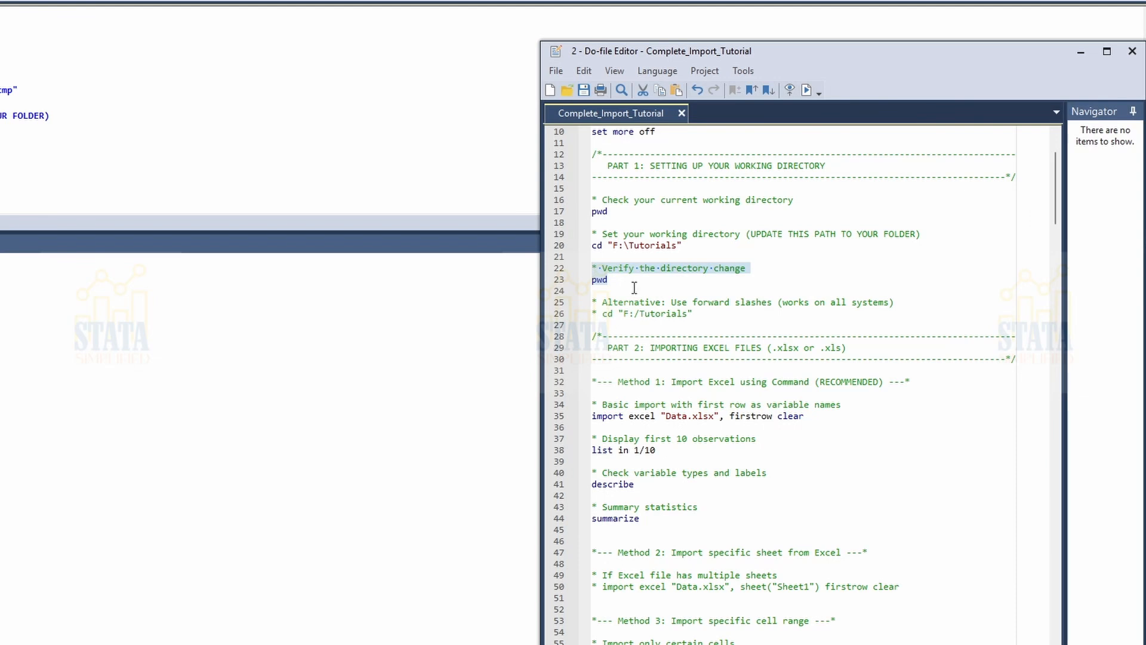
click(807, 90)
Step: Run the Method 1 basic Excel import of "Data.xlsx" with the firstrow and clear options
scroll(710, 380, down, 3)
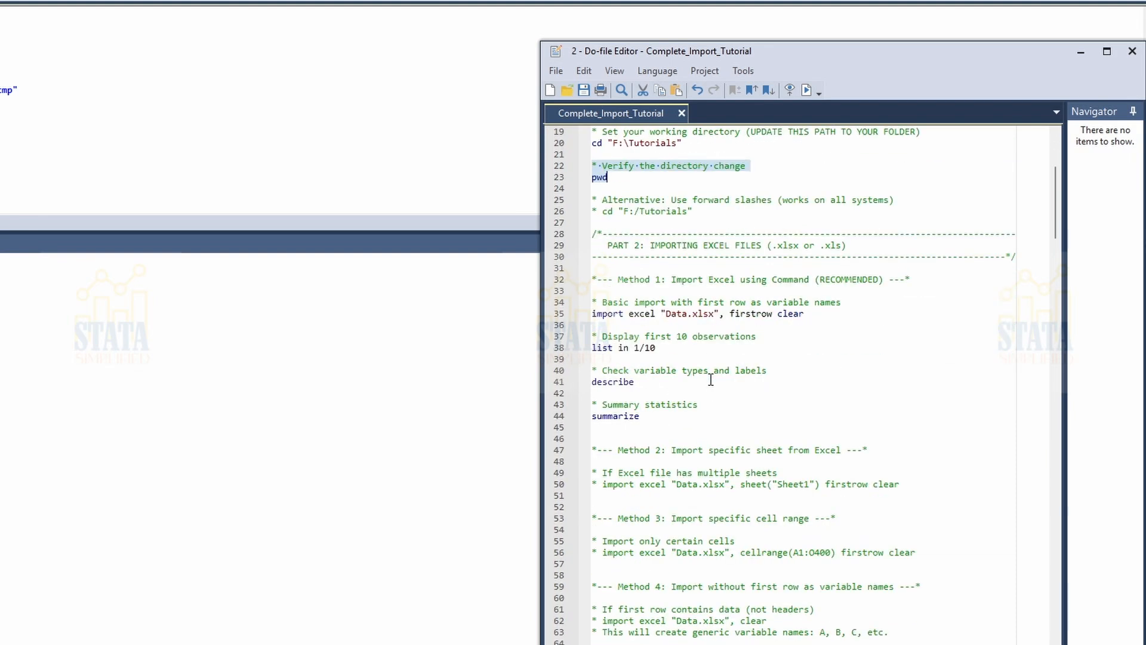
click(651, 246)
drag(651, 246, 762, 246)
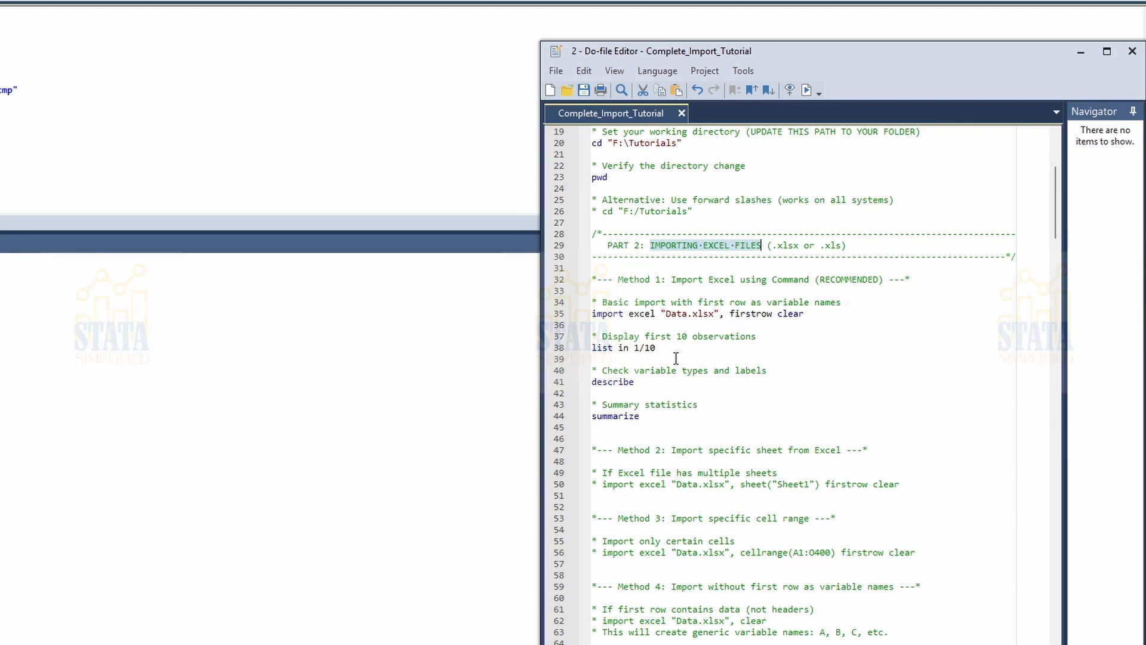
click(667, 314)
drag(667, 315, 715, 314)
click(681, 316)
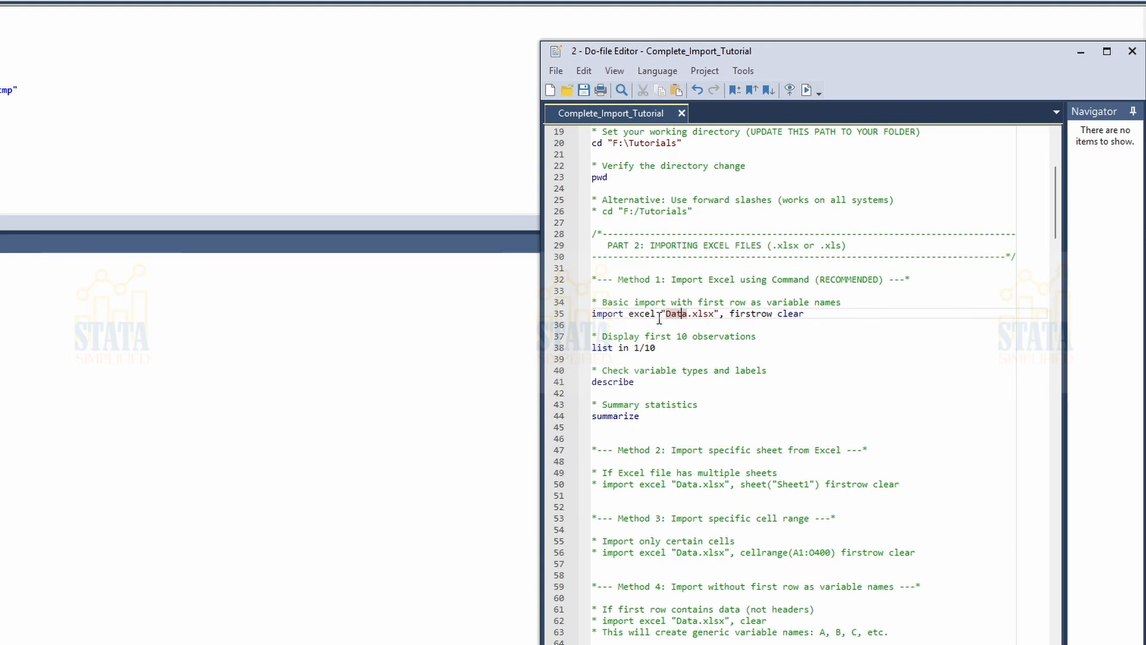
click(756, 326)
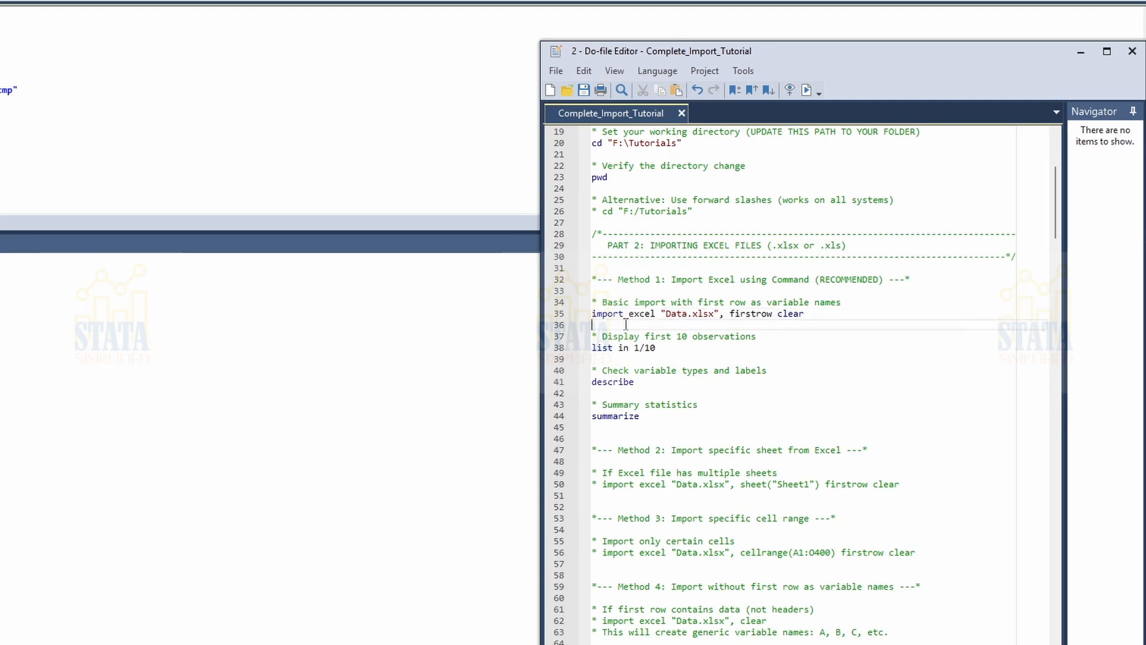
drag(592, 302, 805, 315)
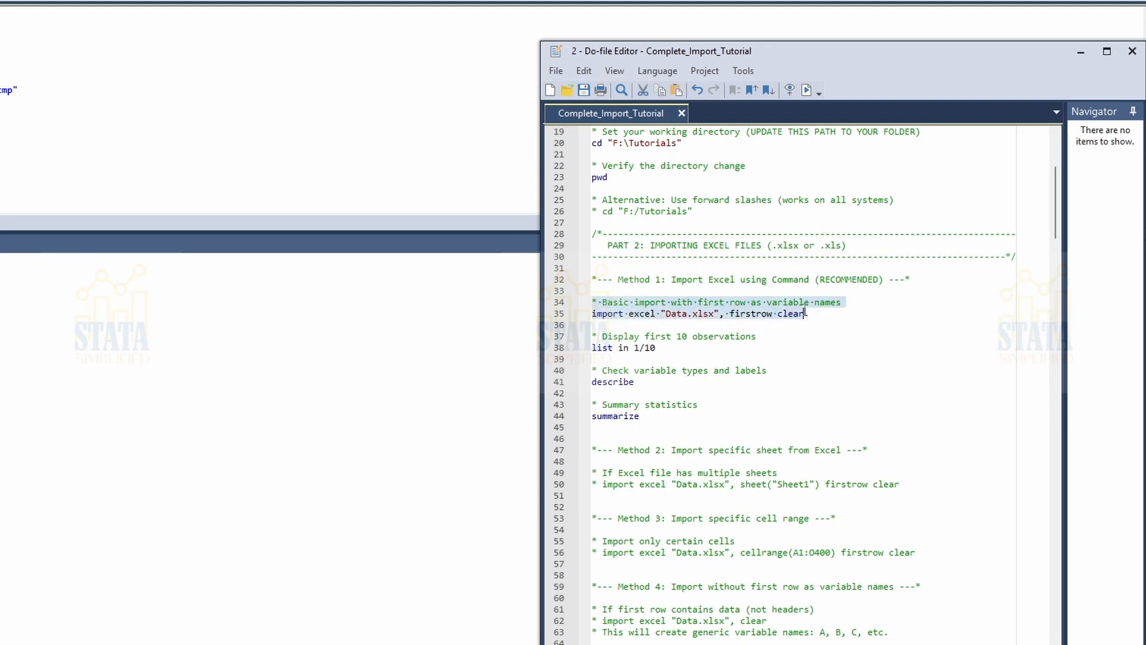
click(808, 91)
Step: Run "list in 1/10" to display the first 10 observations and view the full listing unobstructed by the editor window
click(782, 337)
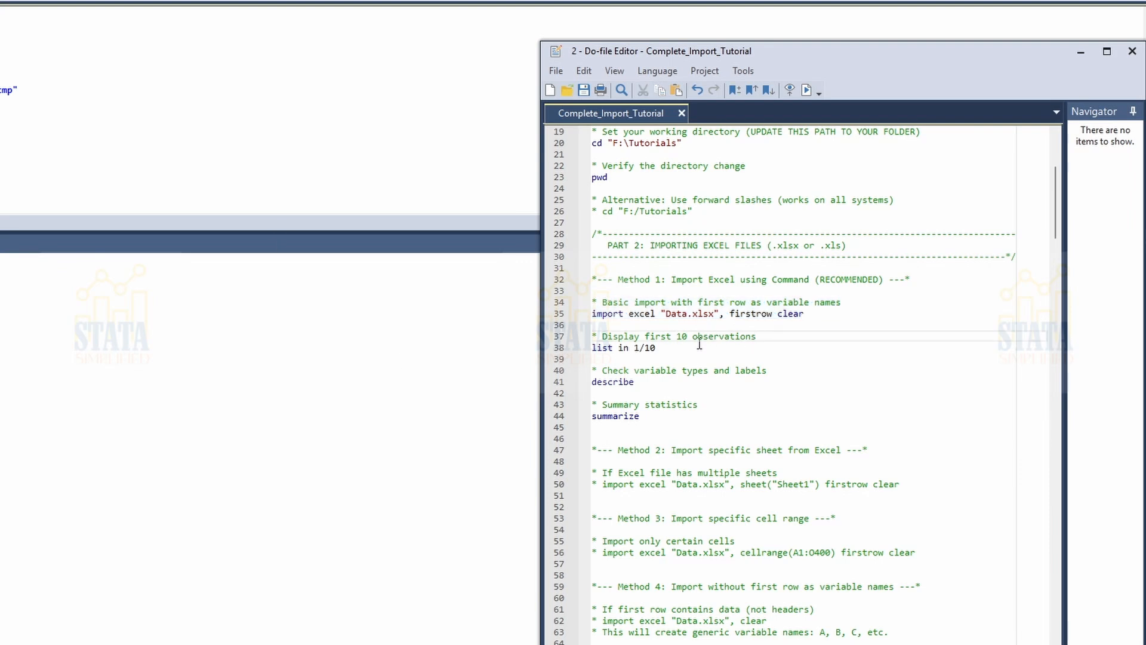
drag(657, 348, 591, 336)
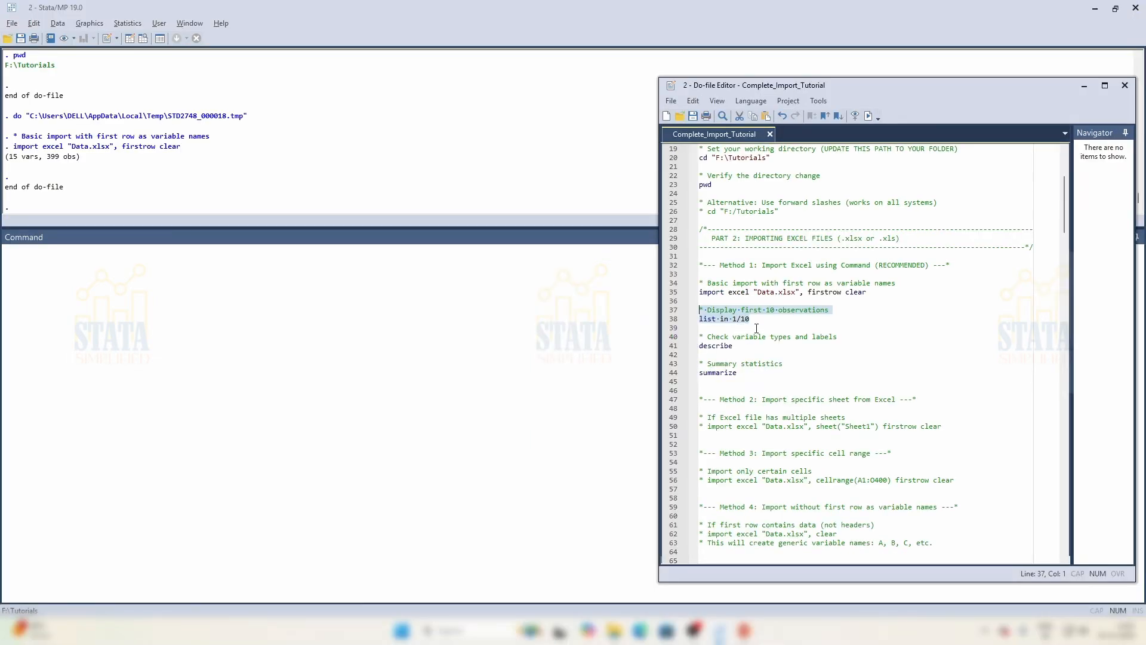
click(869, 116)
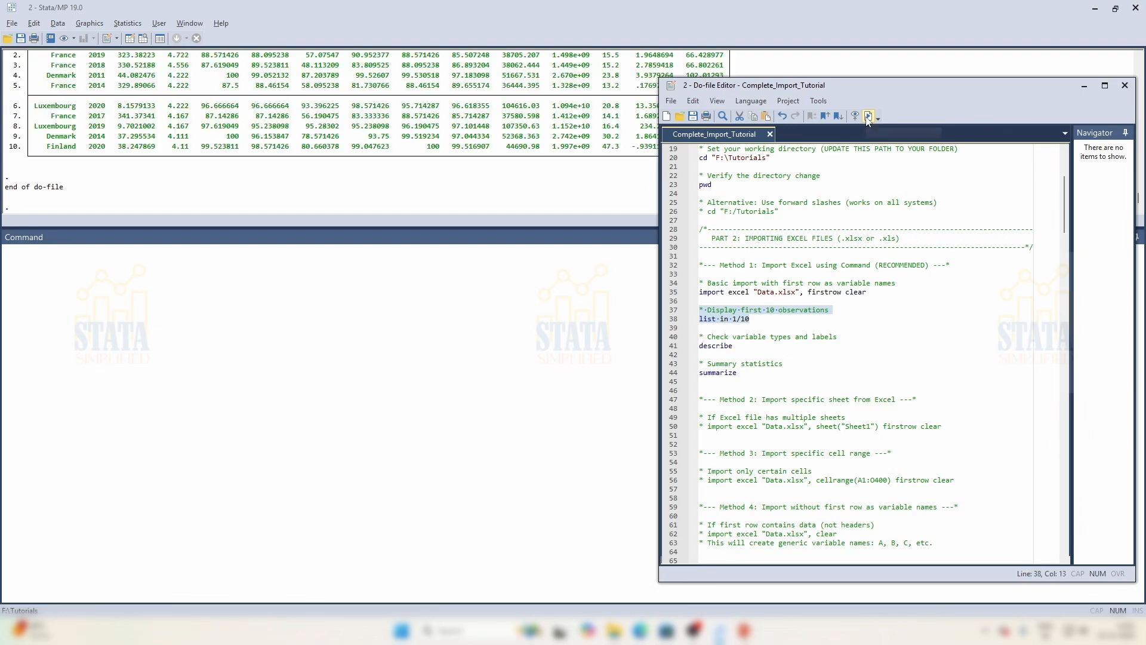
scroll(307, 159, up, 1)
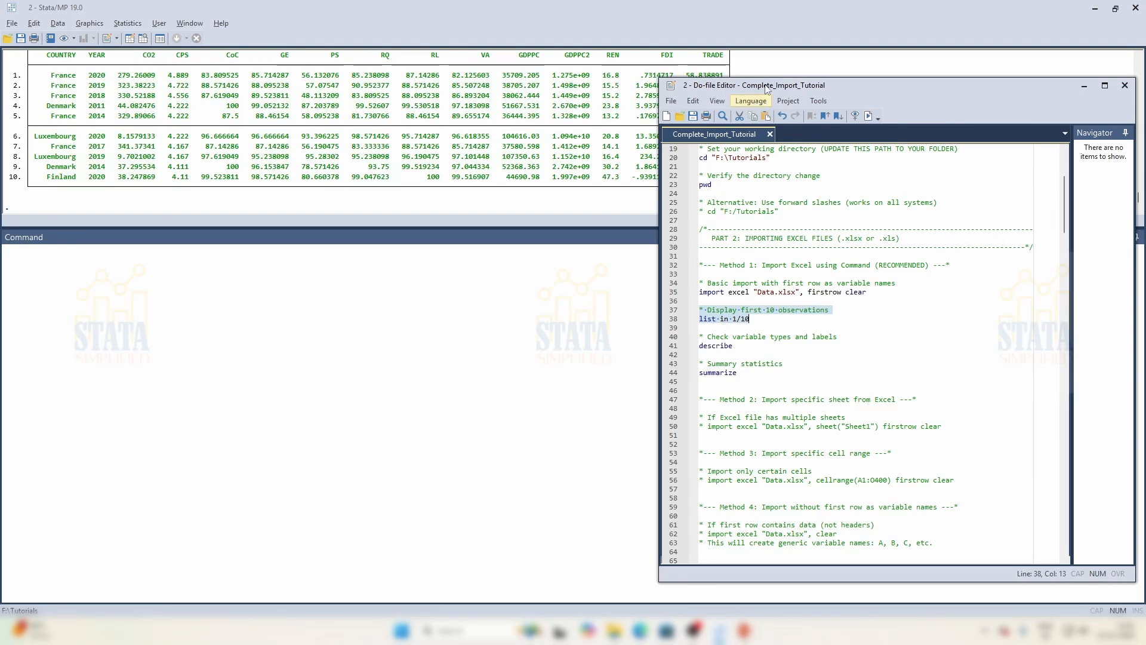
drag(902, 84, 919, 259)
scroll(507, 169, up, 1)
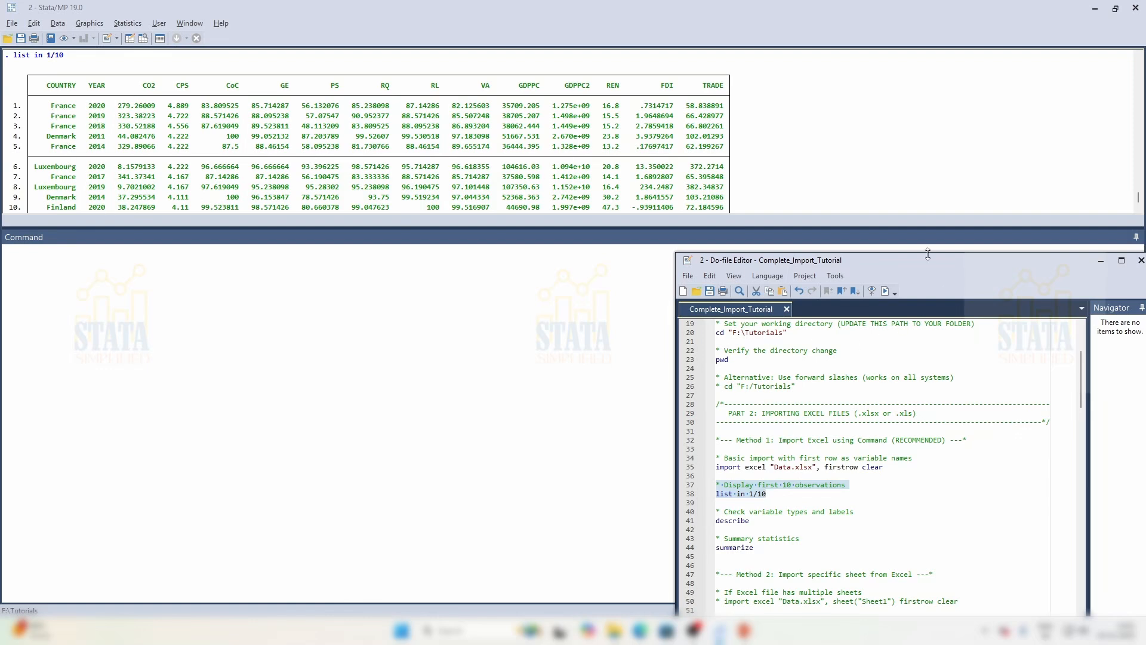
drag(928, 253, 884, 97)
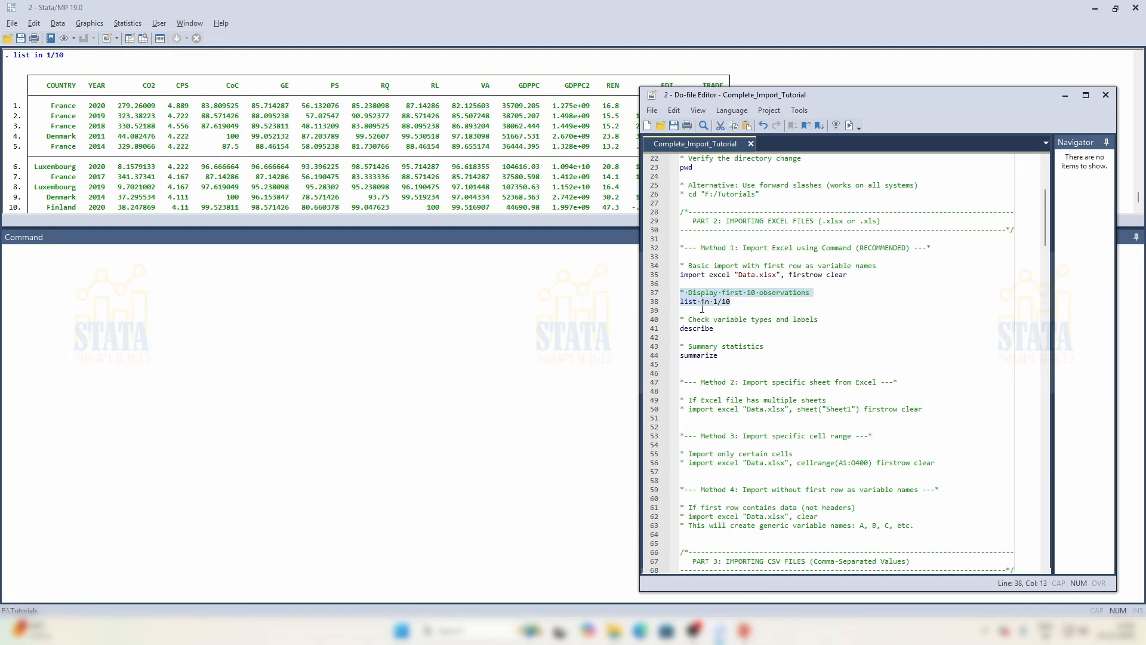
Step: Run the describe command with its comment line and review the variable types and labels in the results
click(735, 328)
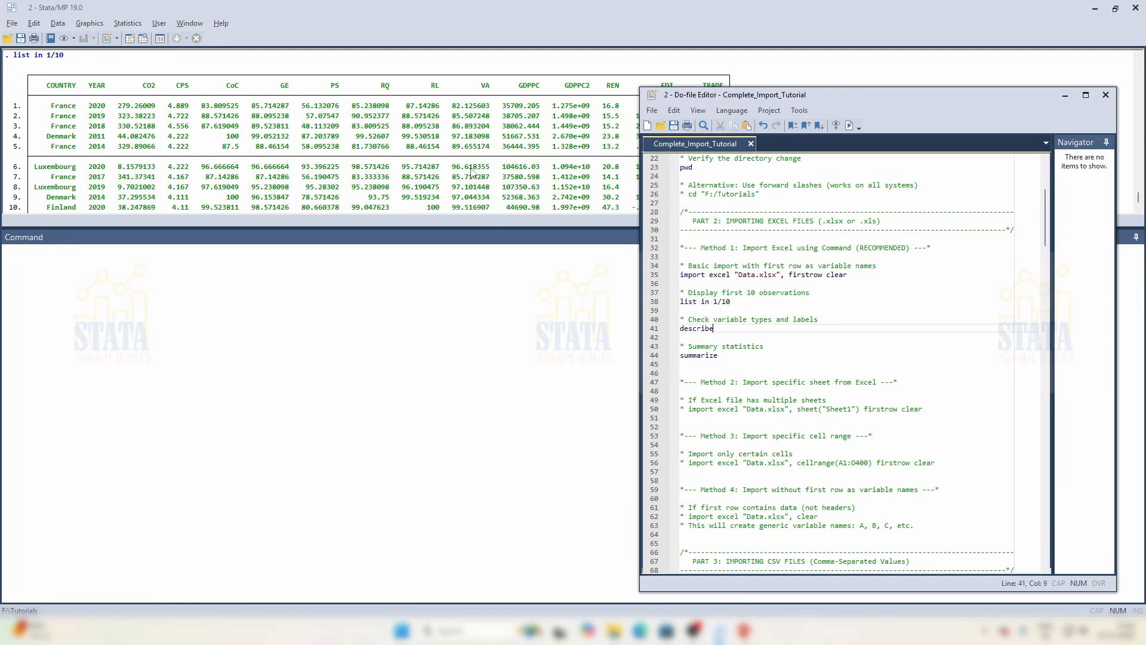
key(shift+Up)
key(shift+Home)
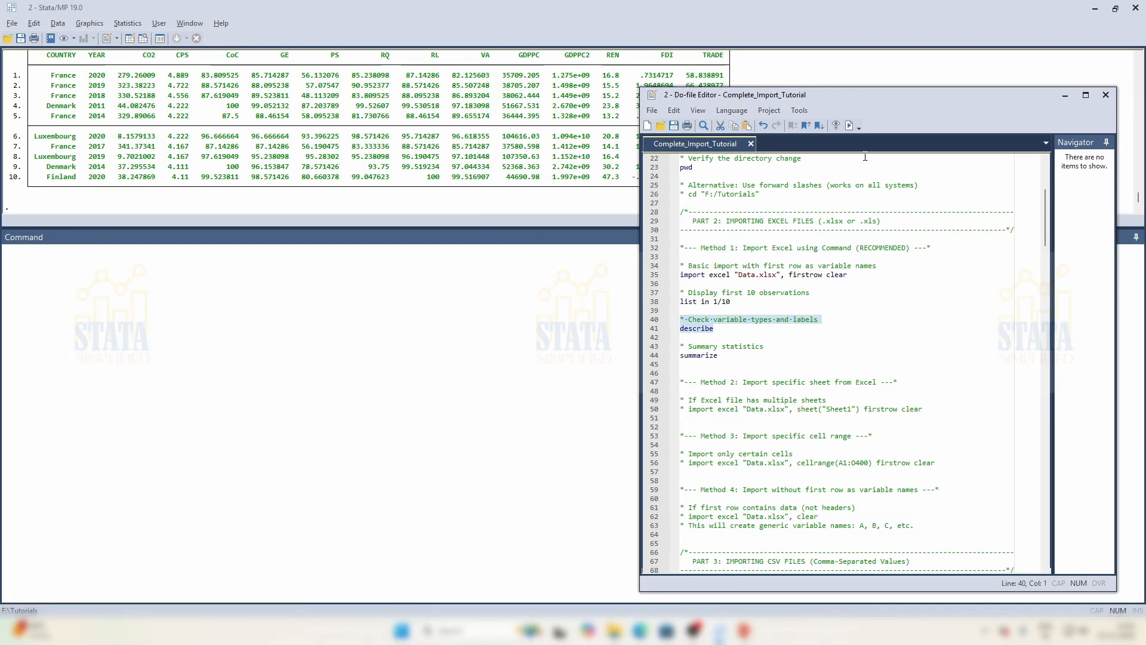
click(849, 125)
scroll(218, 151, up, 4)
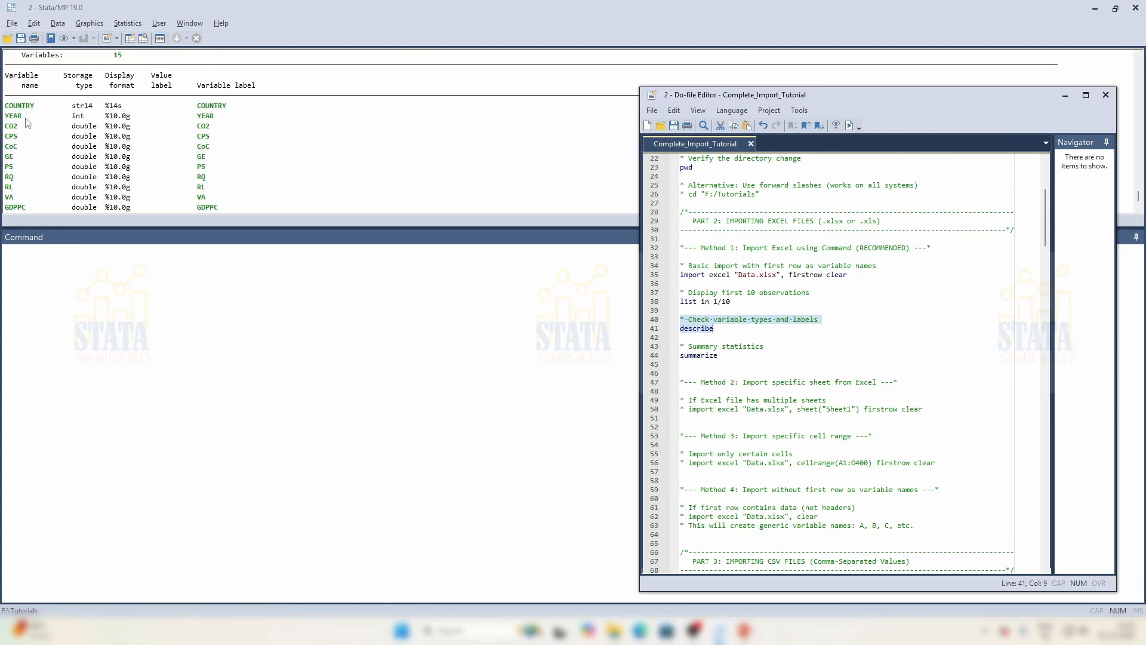
scroll(111, 108, up, 1)
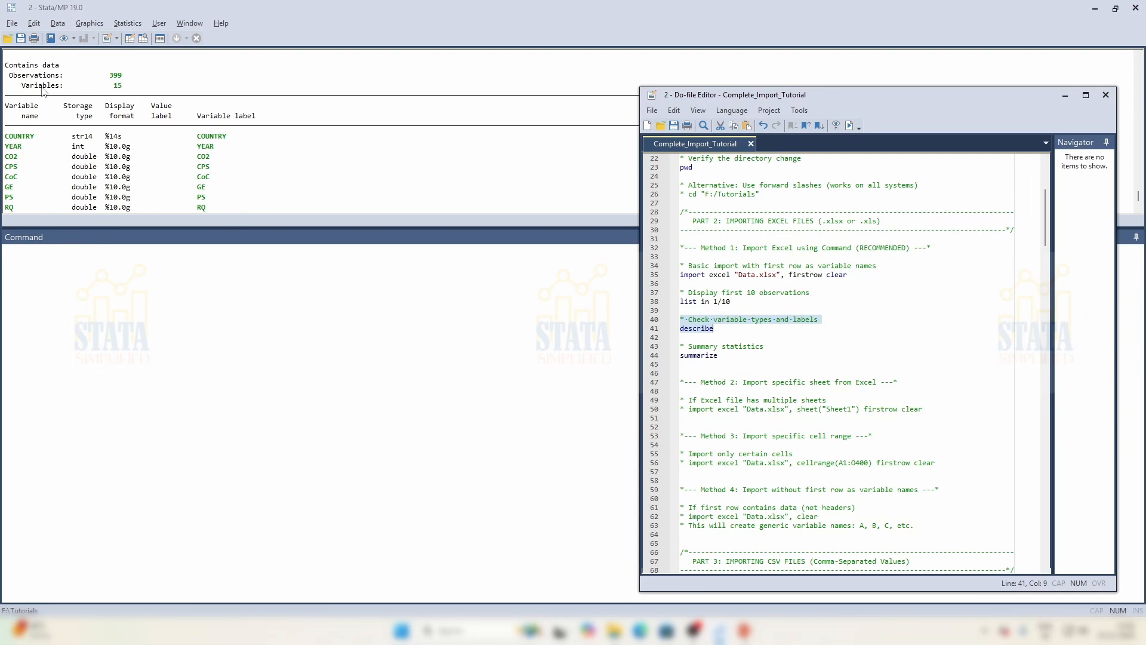
scroll(158, 139, down, 1)
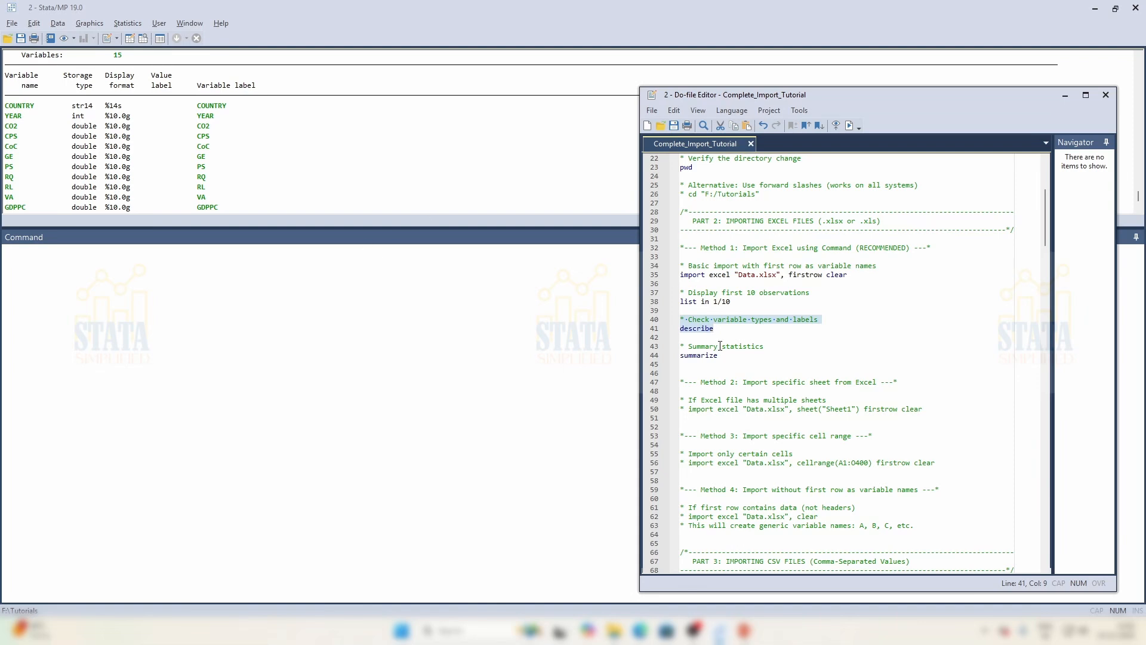
Step: Run the summarize command under "Summary statistics" for the imported Excel data
scroll(720, 346, down, 1)
drag(719, 329, 682, 320)
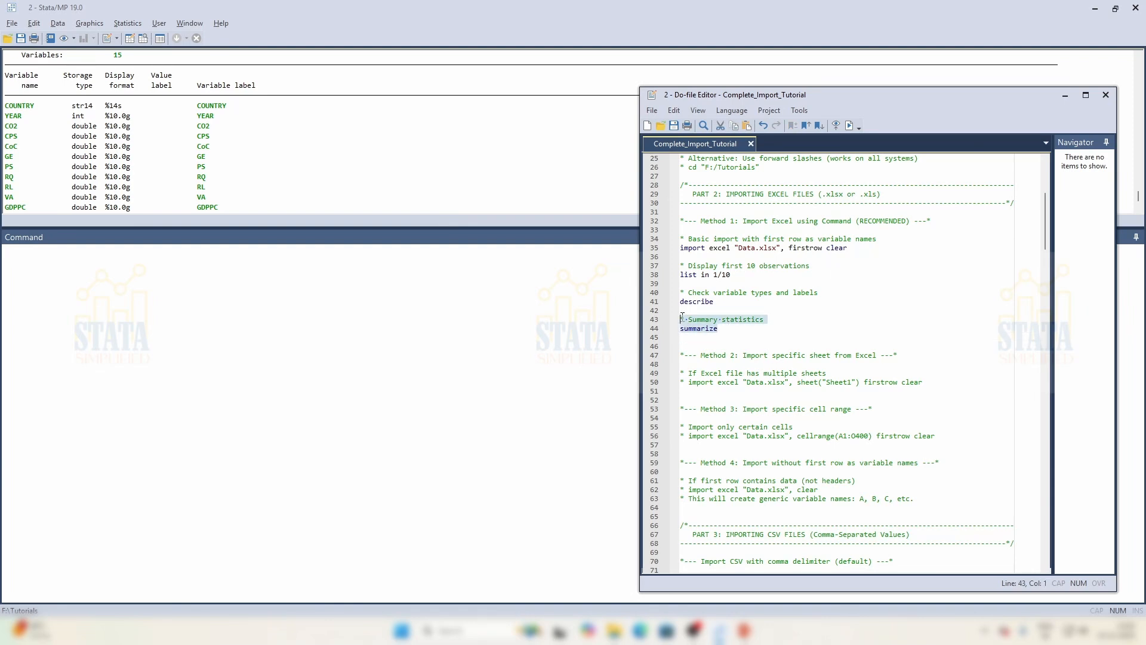
click(850, 126)
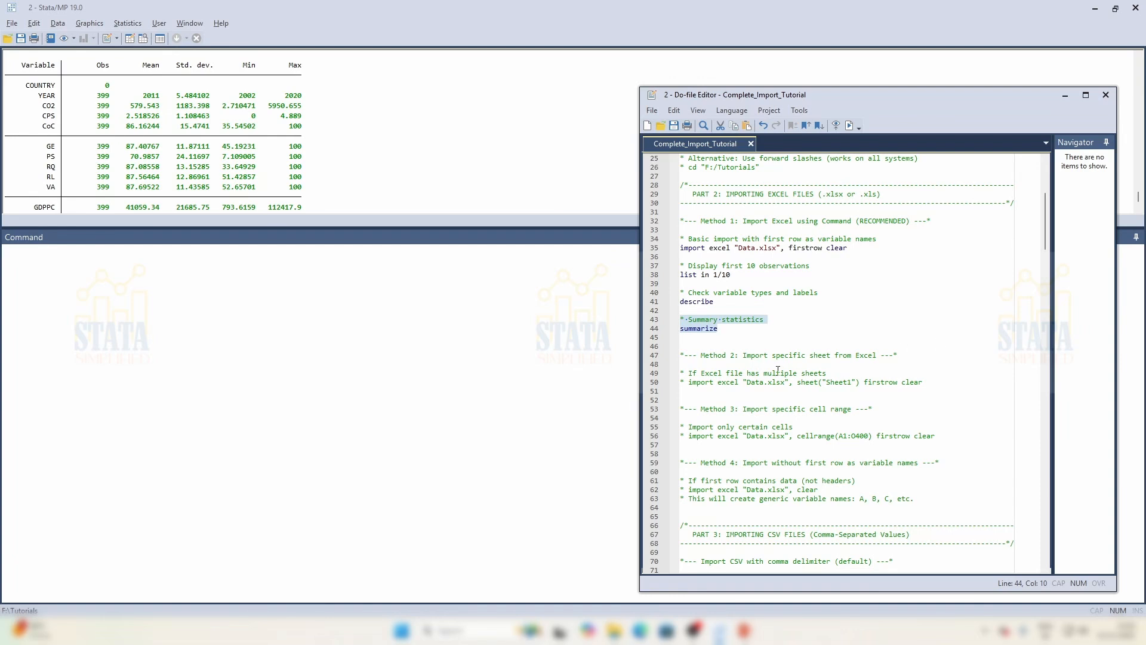
scroll(768, 357, down, 1)
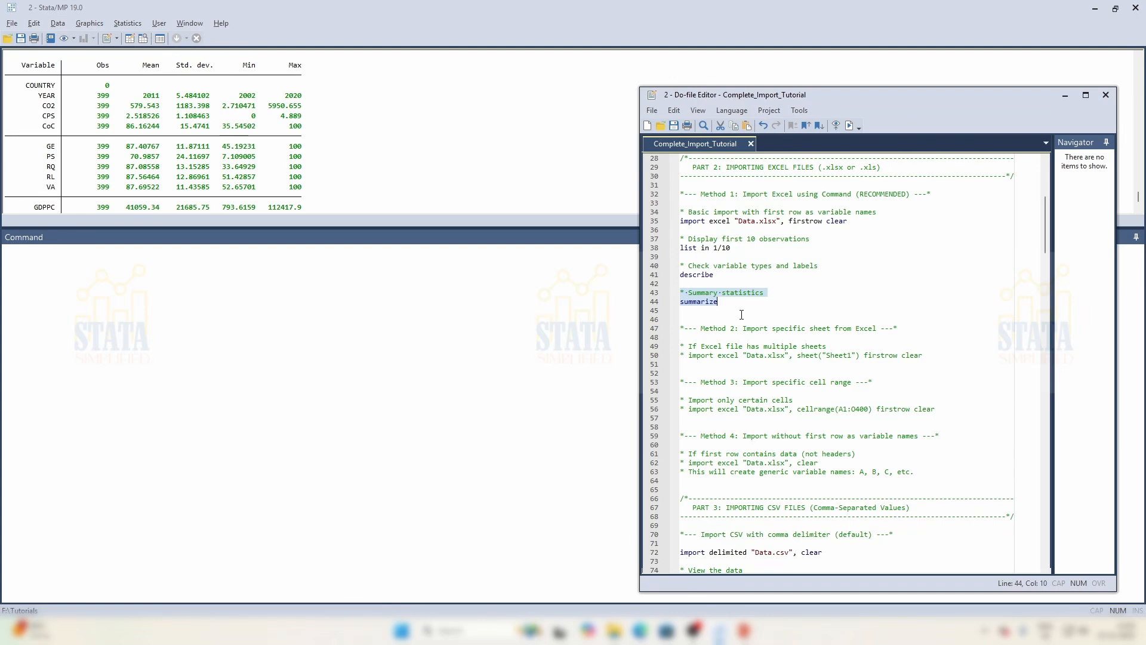
Step: Examine the commented Excel import Methods 2 to 4: sheet("Sheet1"), cellrange(A1:O400), and importing without the firstrow option
scroll(742, 315, down, 1)
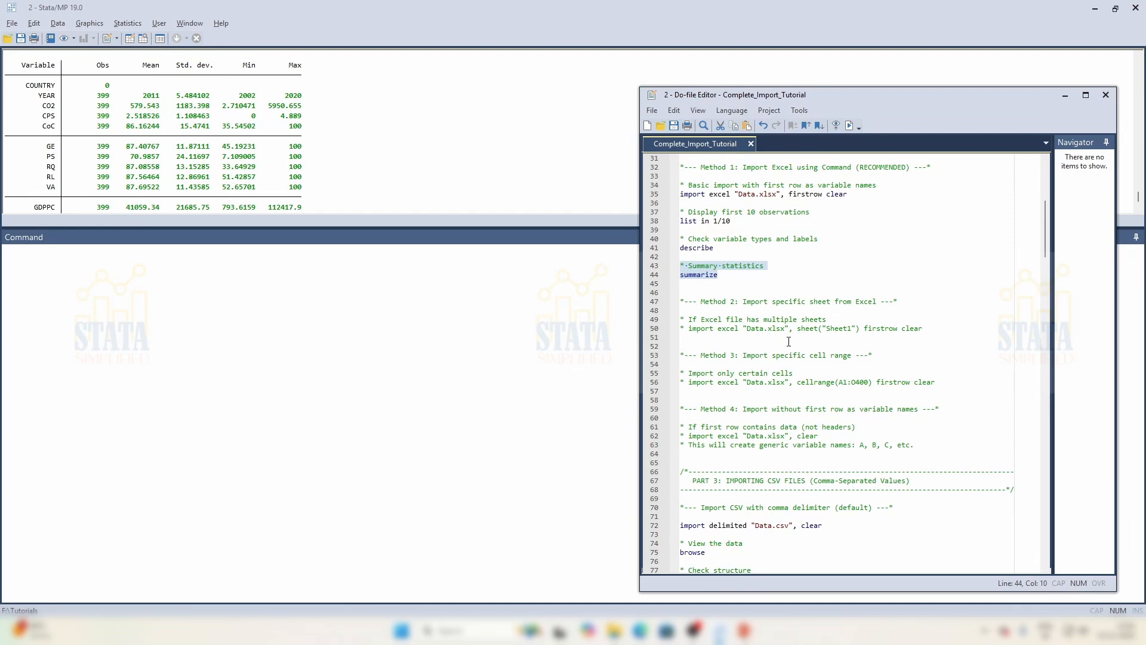
drag(826, 330, 852, 330)
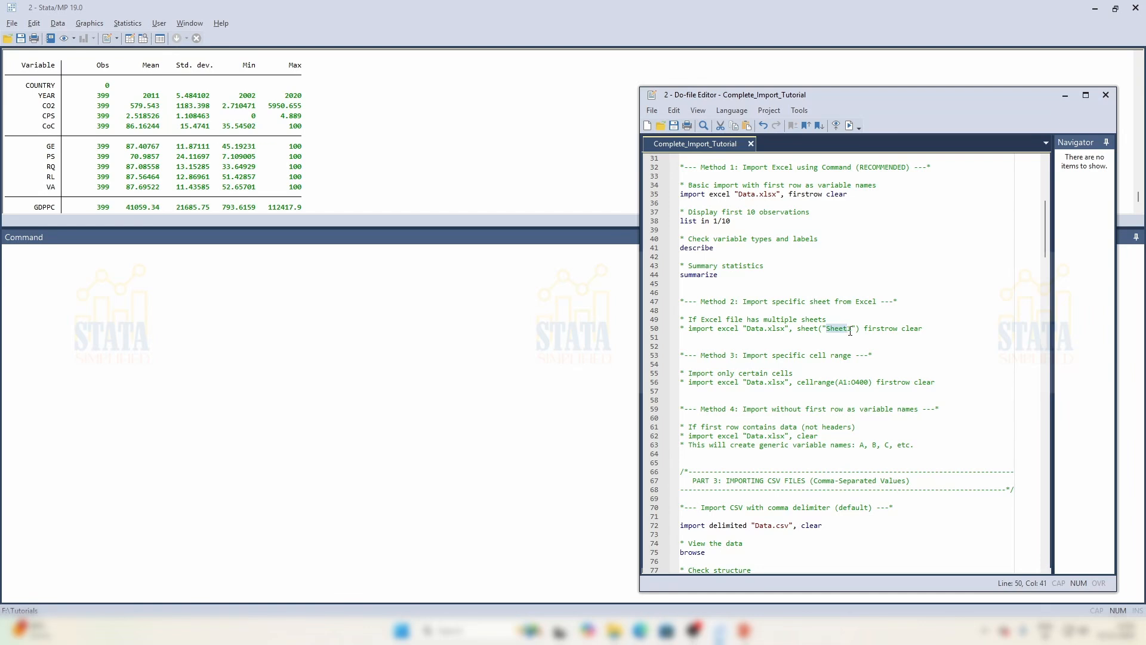
click(914, 350)
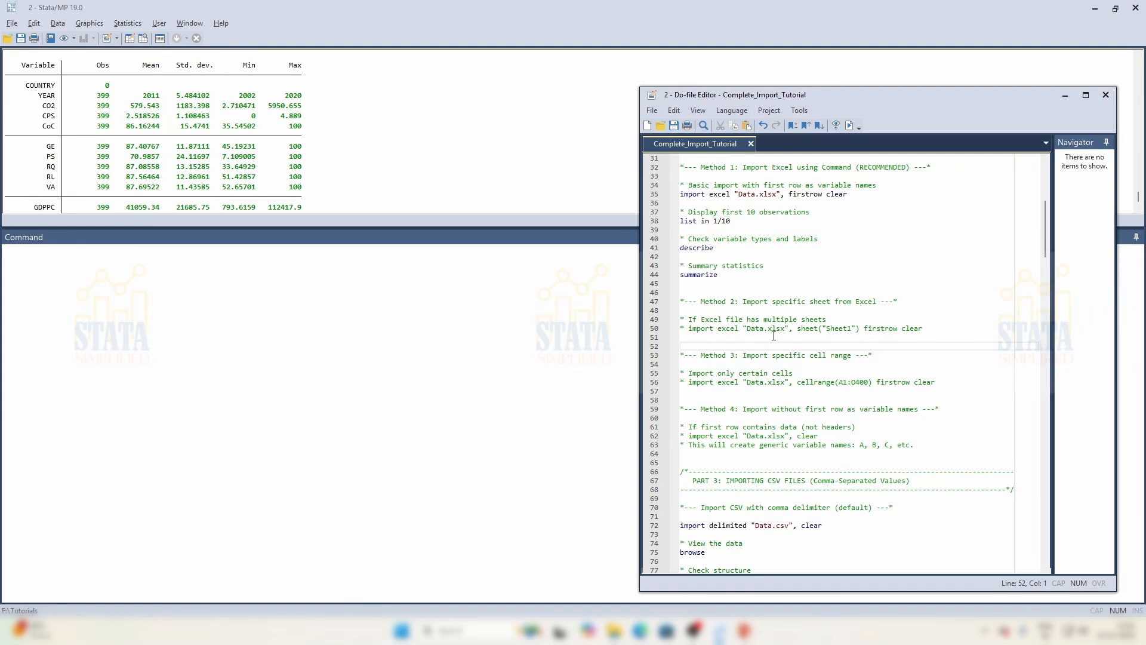
drag(688, 330, 924, 330)
drag(748, 329, 786, 327)
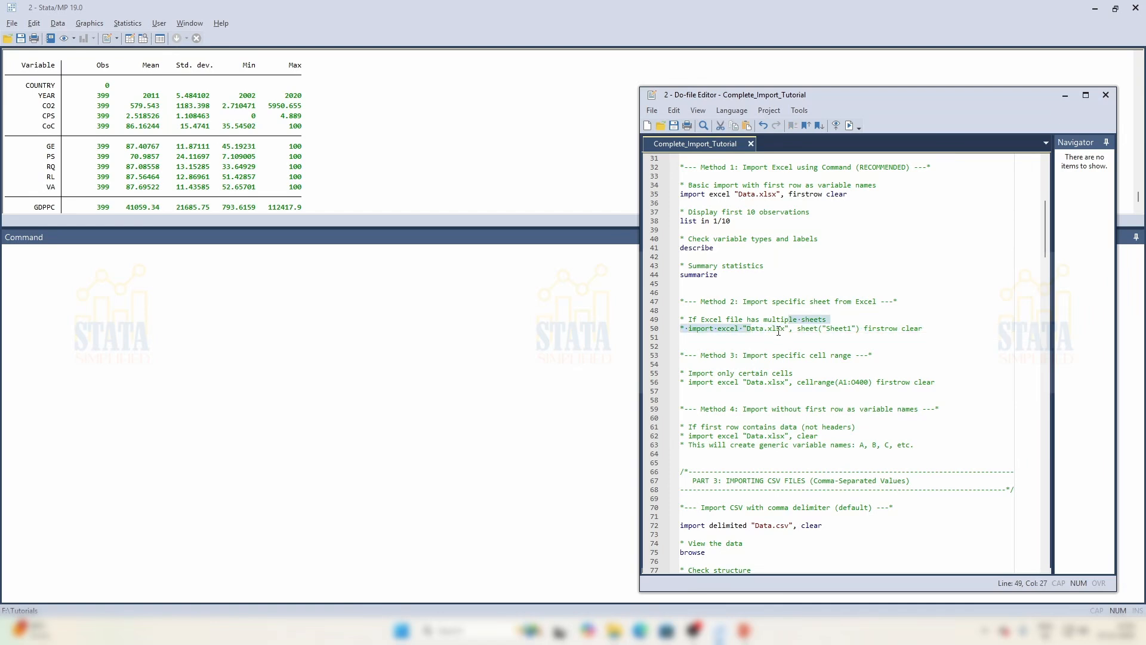
click(776, 329)
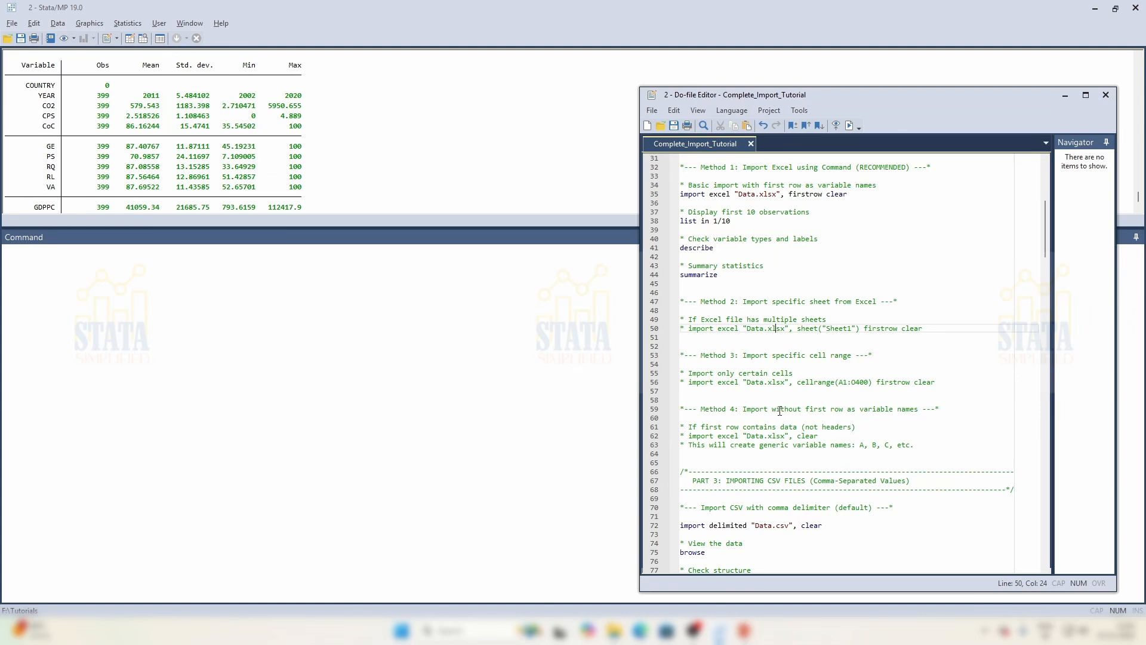
drag(774, 355, 854, 357)
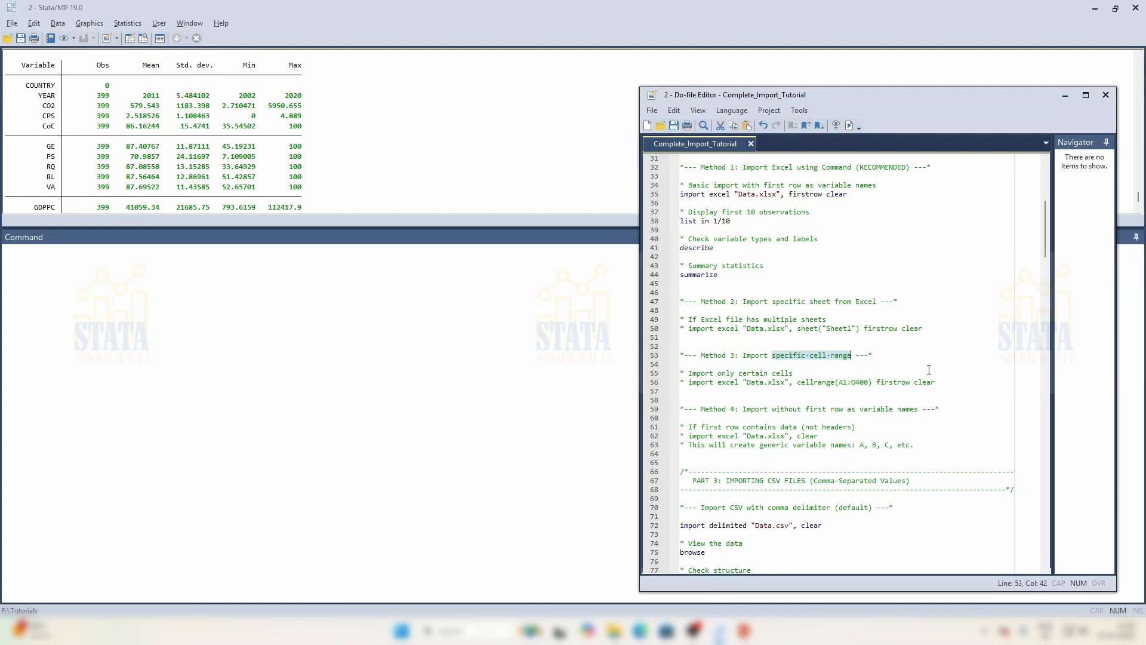
scroll(734, 400, down, 1)
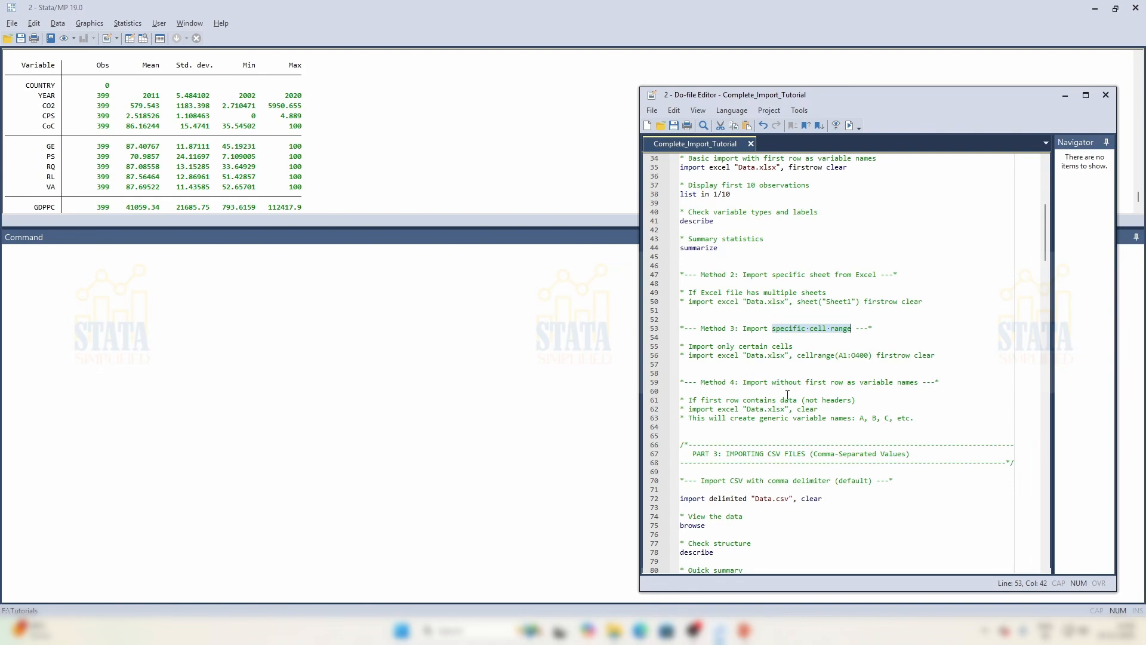
drag(748, 383, 918, 383)
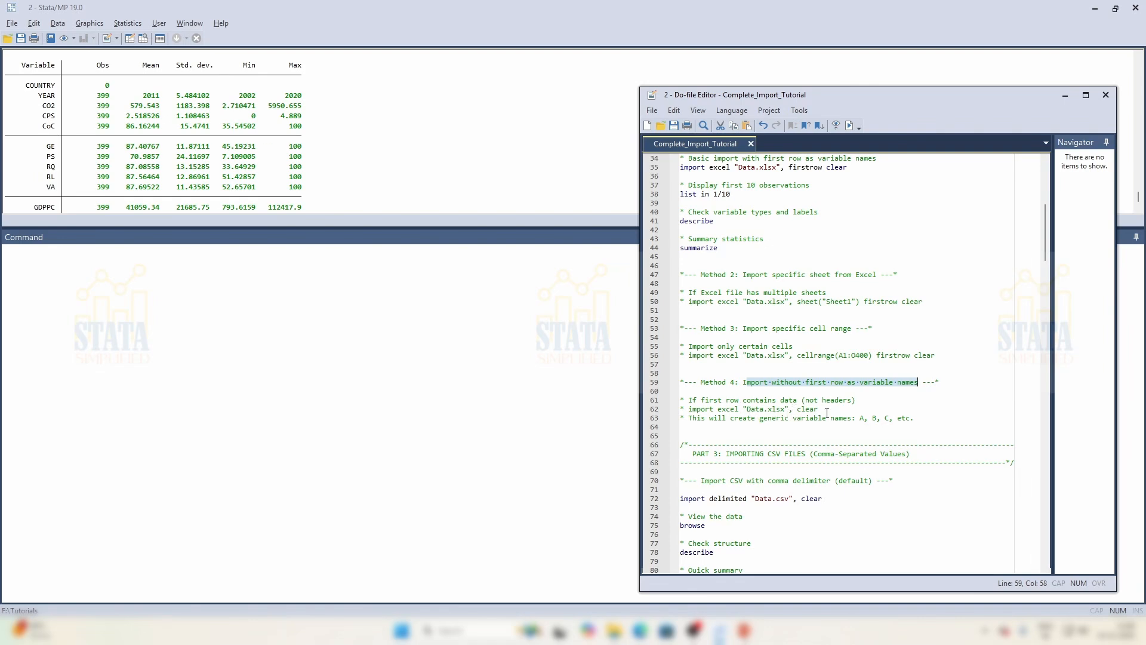
drag(864, 302, 898, 302)
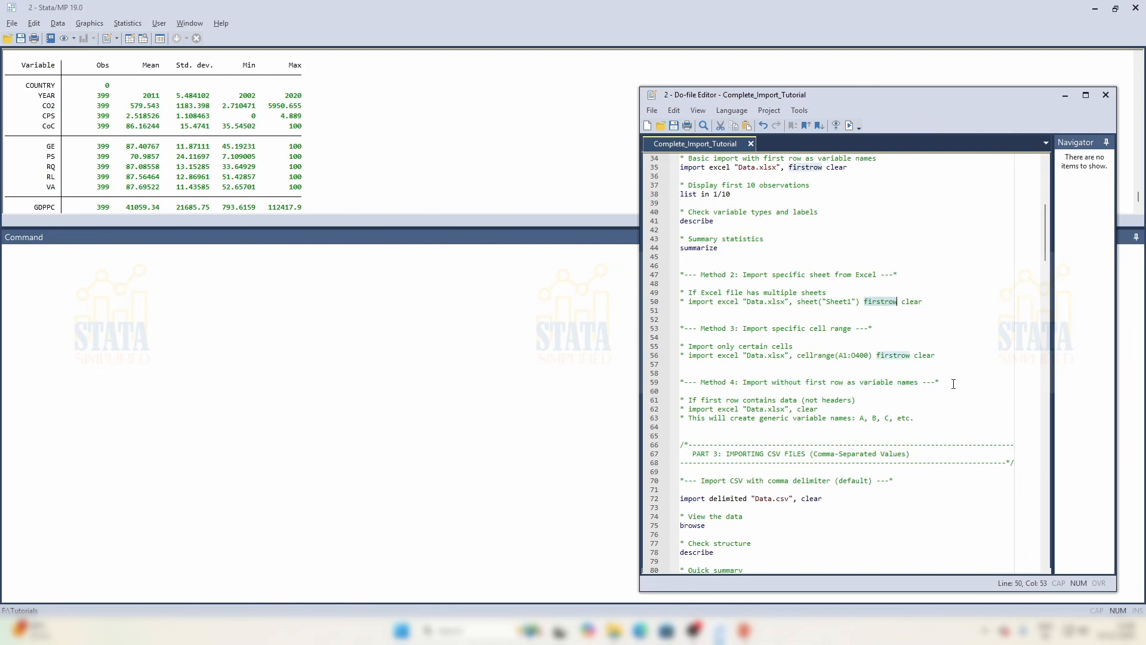
click(956, 400)
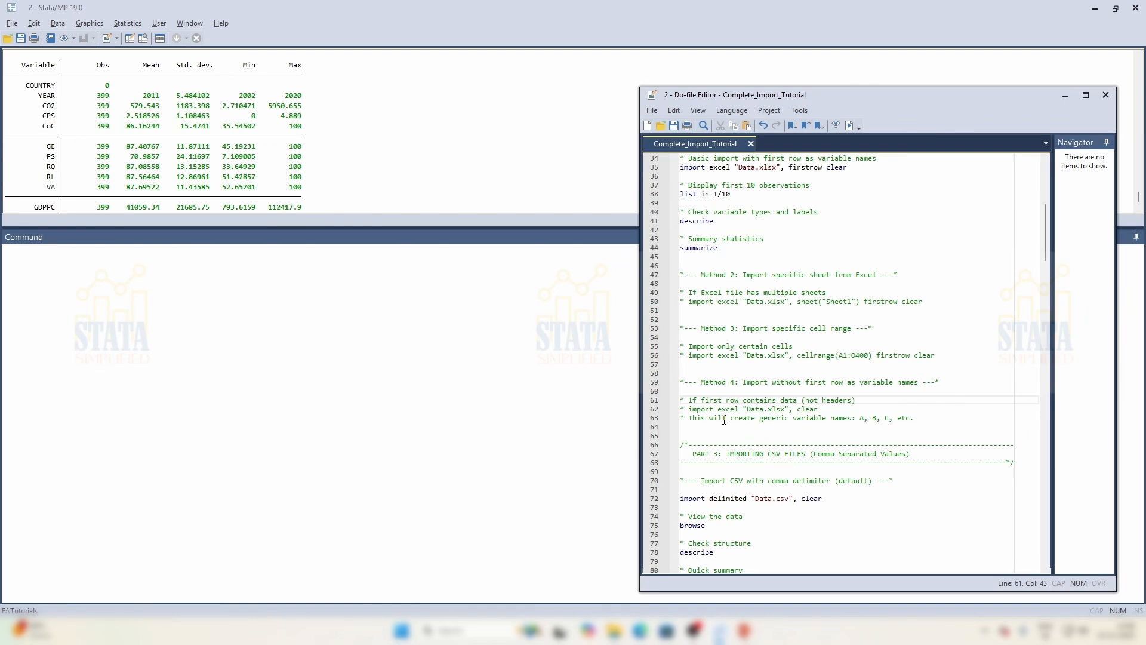
drag(761, 418, 843, 418)
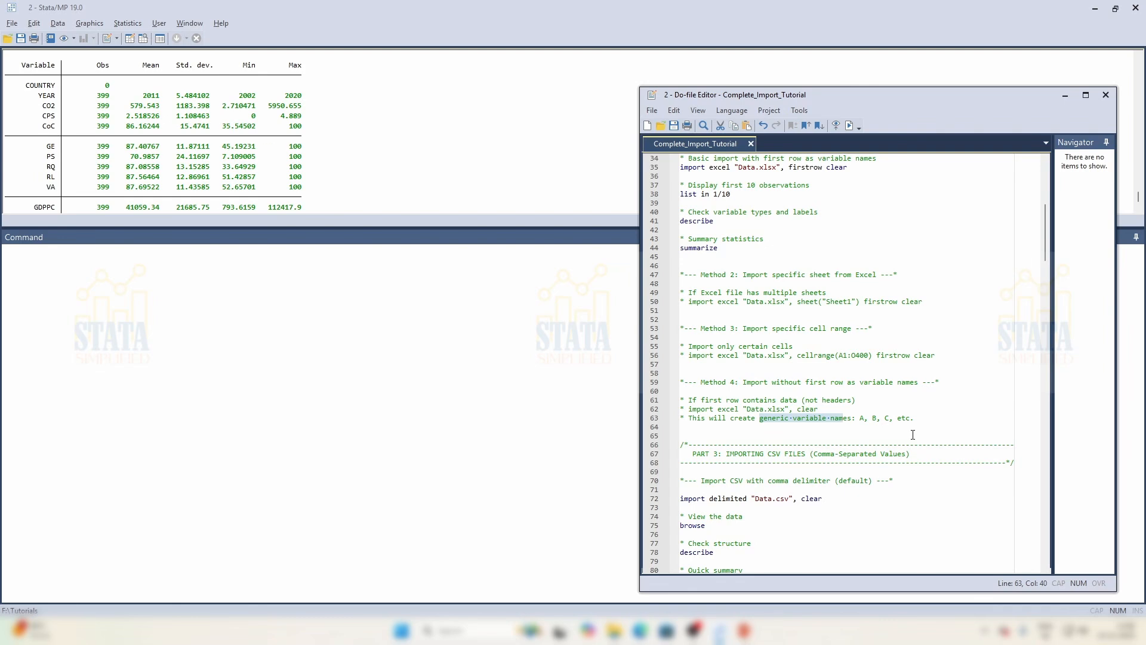
Step: Compare the Excel import commands once more, from the recommended Method 1 down to Method 4
scroll(903, 445, up, 1)
drag(749, 169, 805, 169)
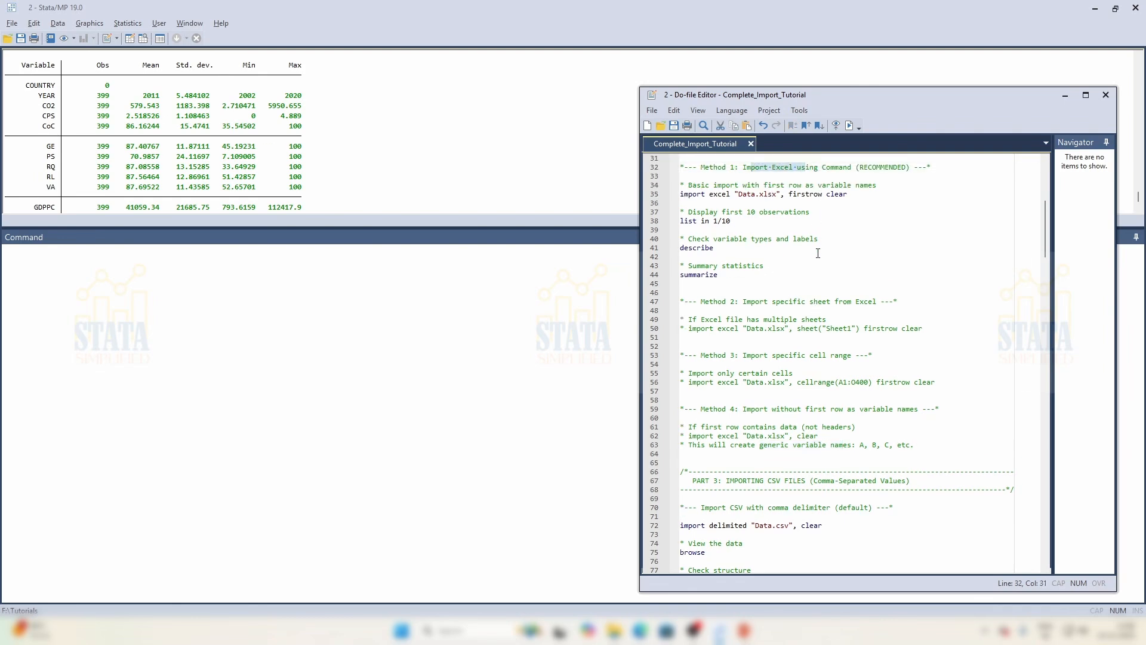
scroll(789, 348, down, 1)
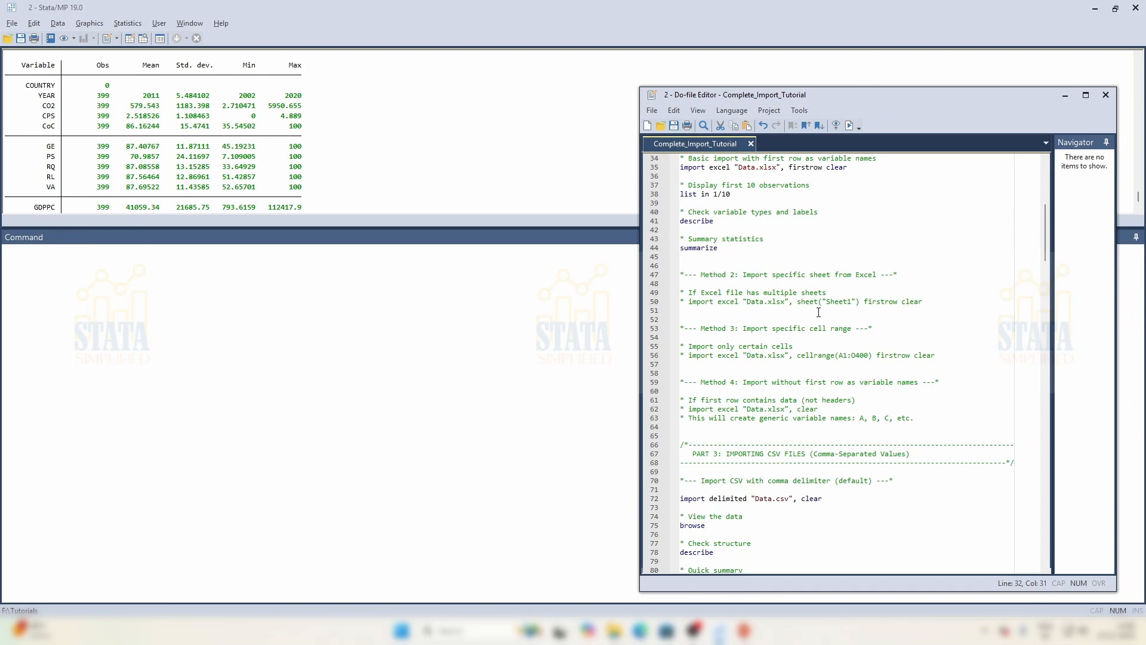
drag(795, 302, 857, 305)
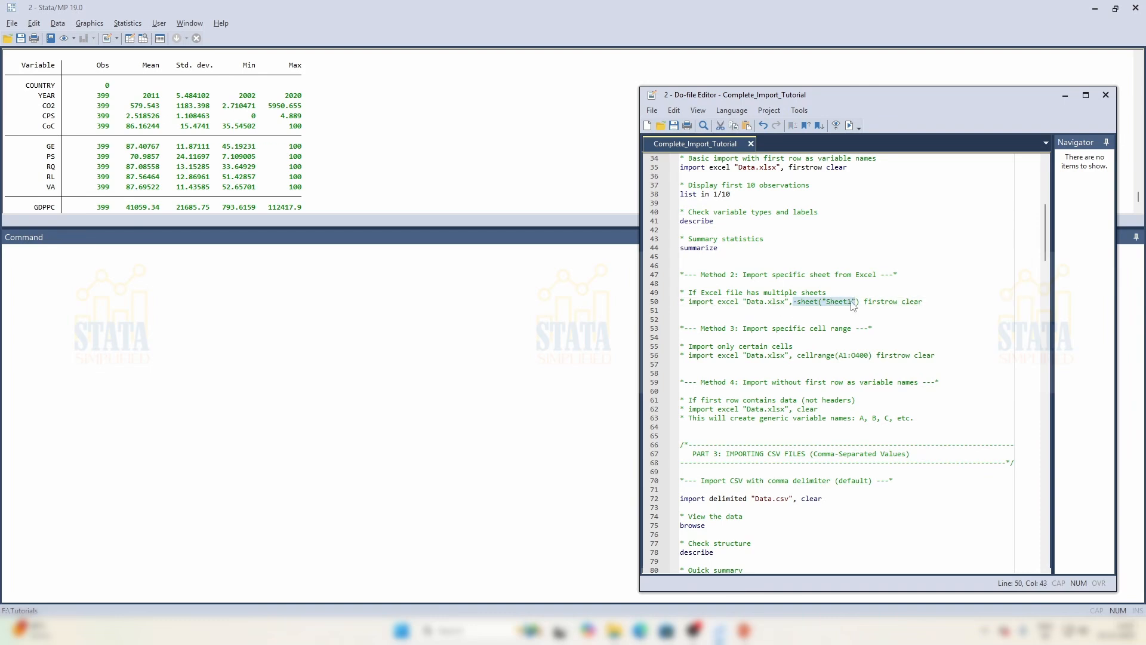
drag(743, 328, 826, 329)
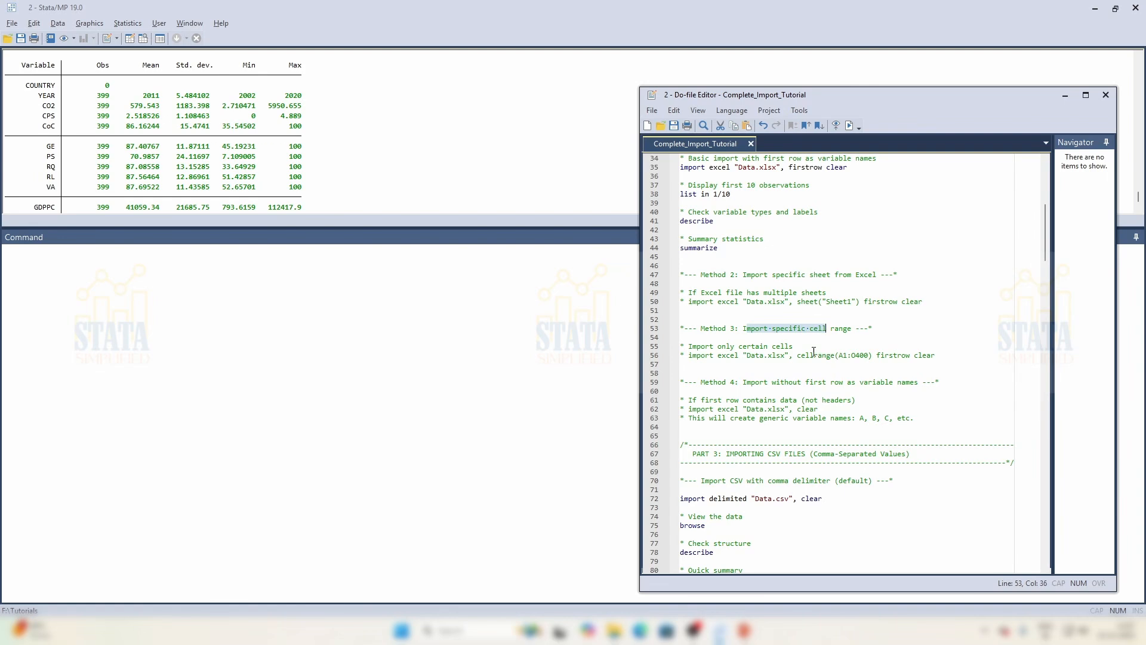
drag(689, 356, 935, 357)
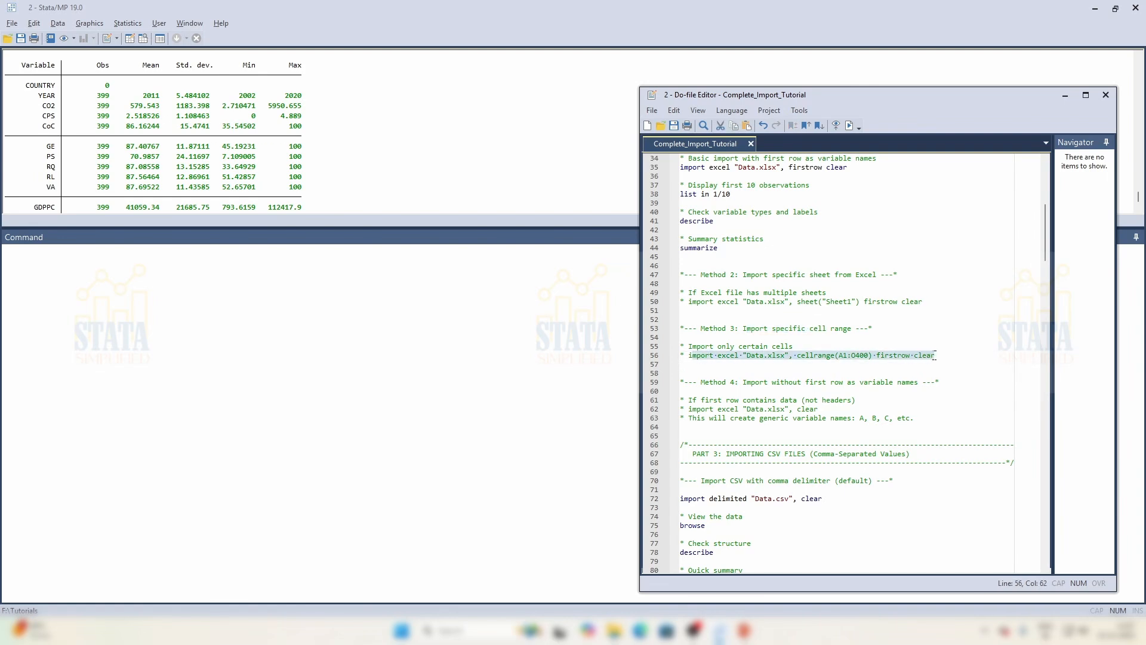
scroll(798, 384, down, 1)
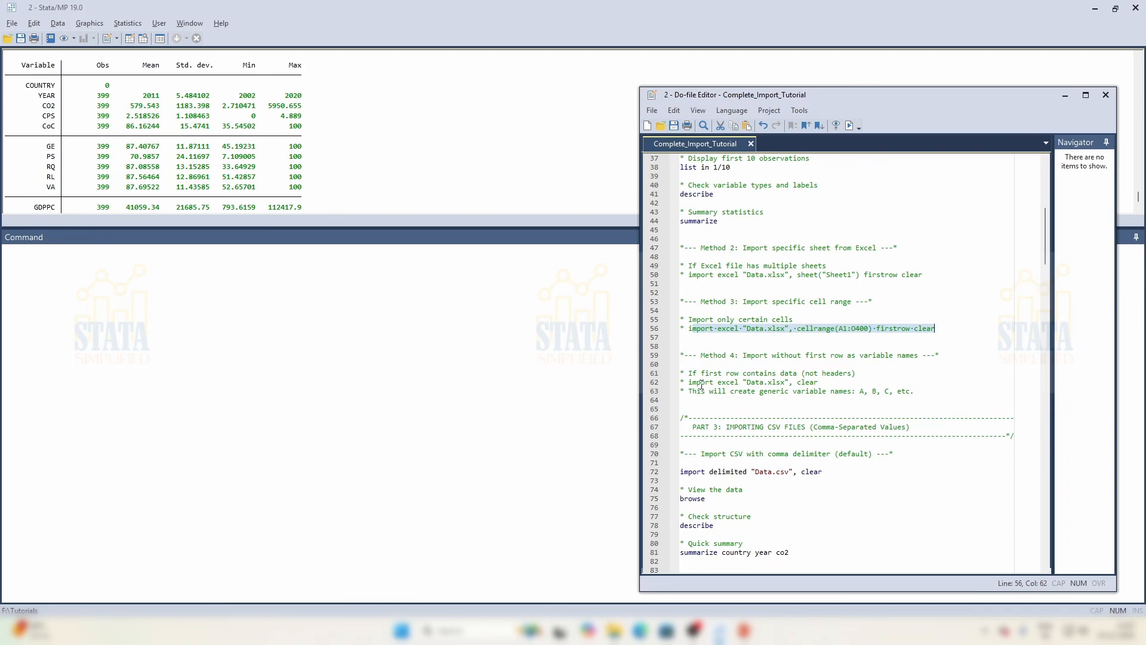
drag(701, 385, 757, 383)
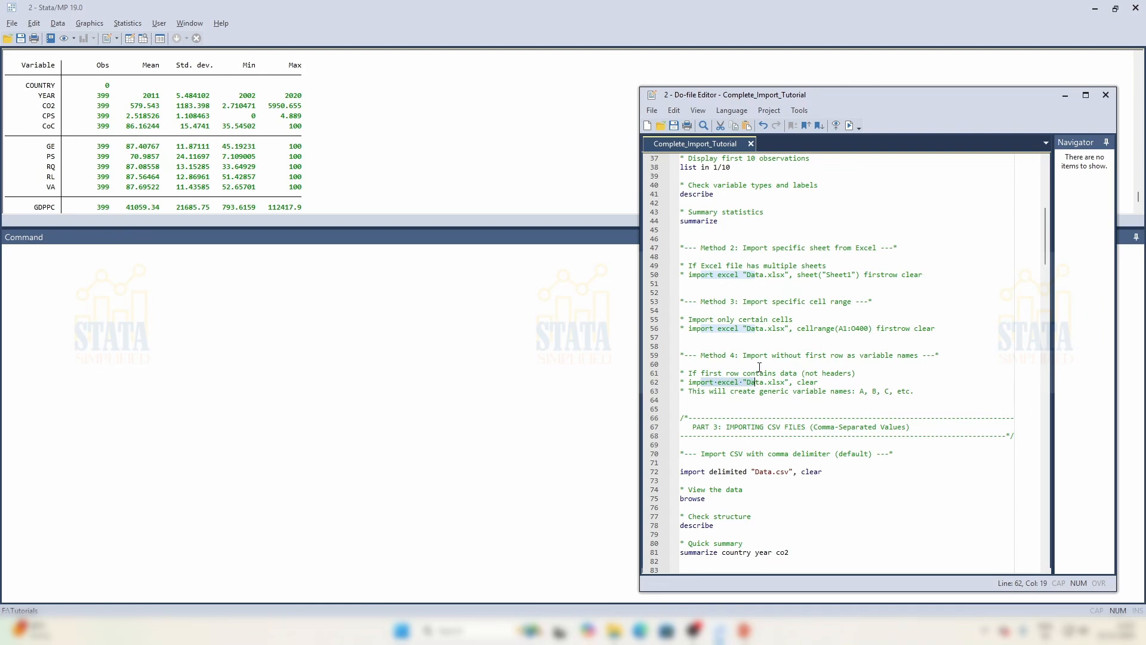
Step: Run the Part 3 comma-delimited CSV import of "Data.csv" with the clear option, including its comment line
scroll(760, 367, down, 4)
scroll(763, 368, down, 1)
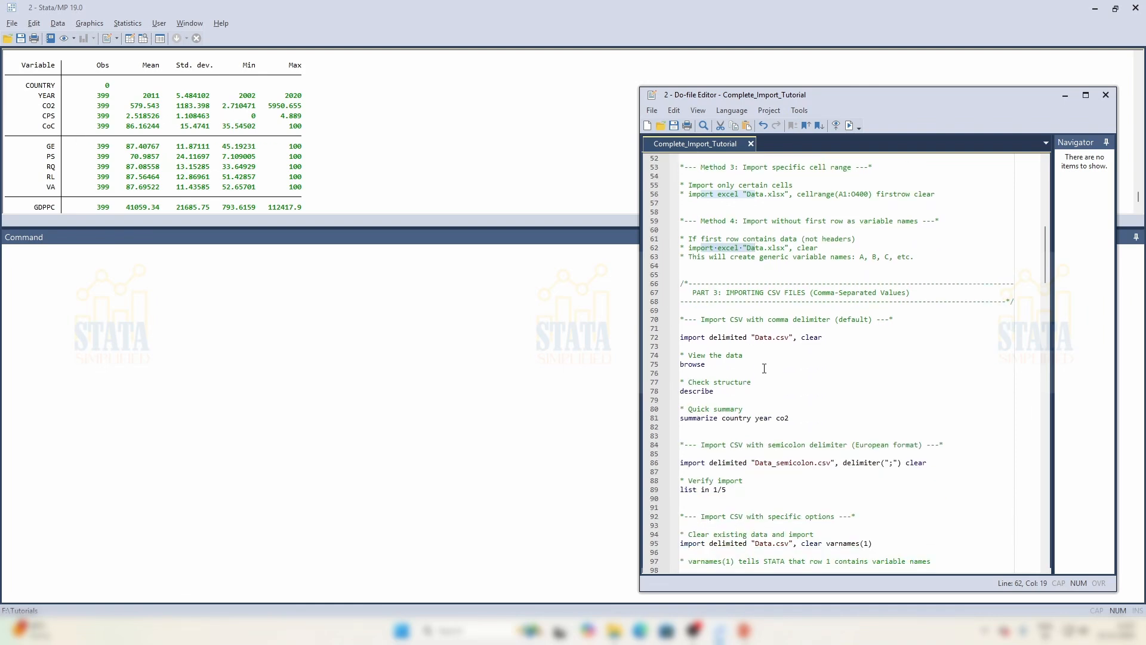
drag(726, 292, 915, 295)
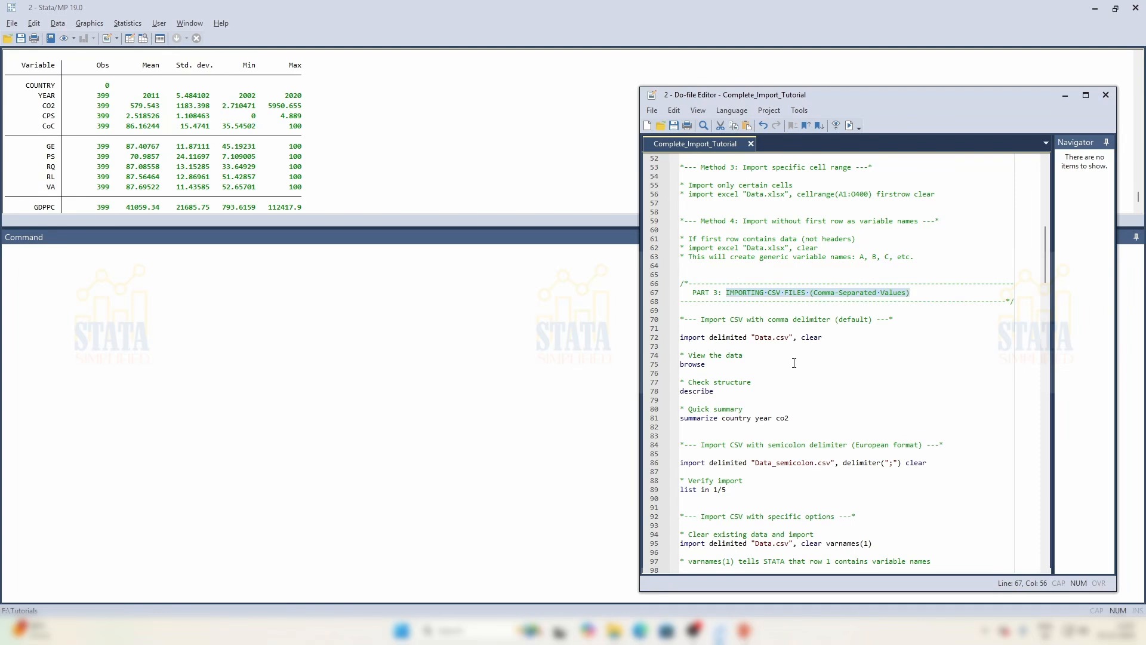
scroll(797, 360, down, 1)
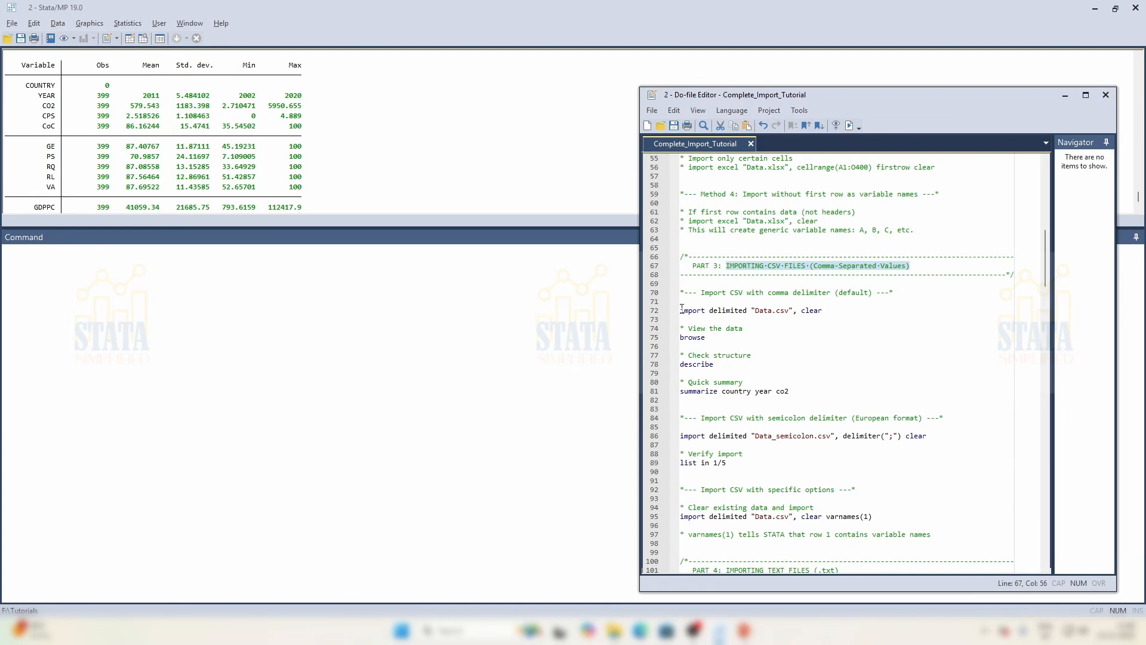
drag(757, 312, 789, 312)
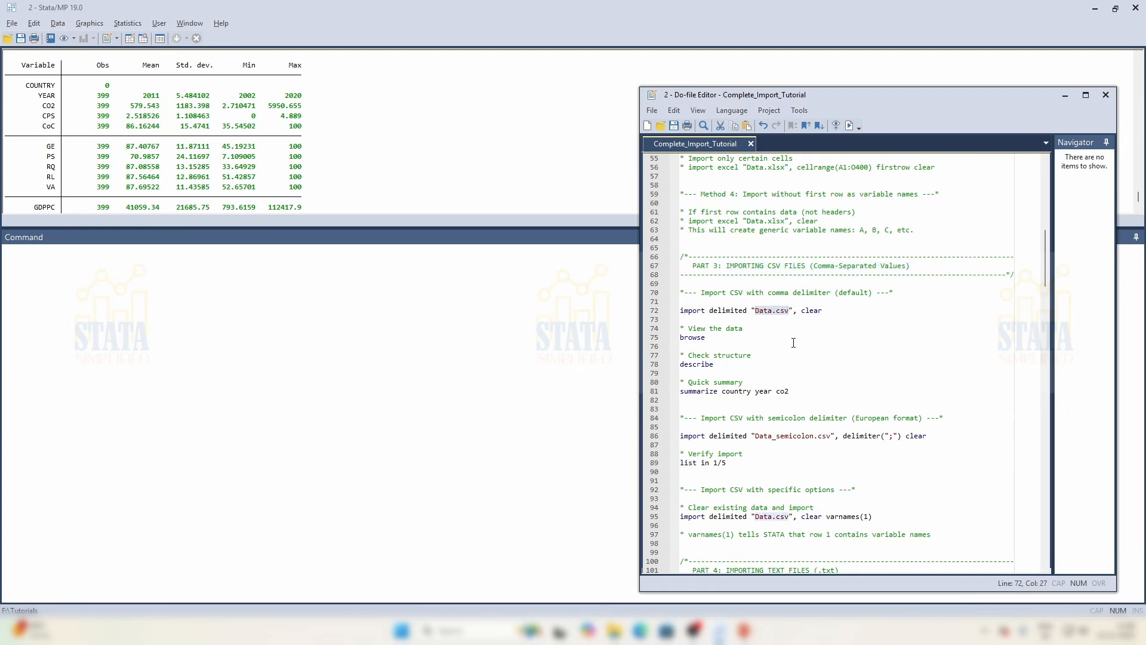
click(764, 311)
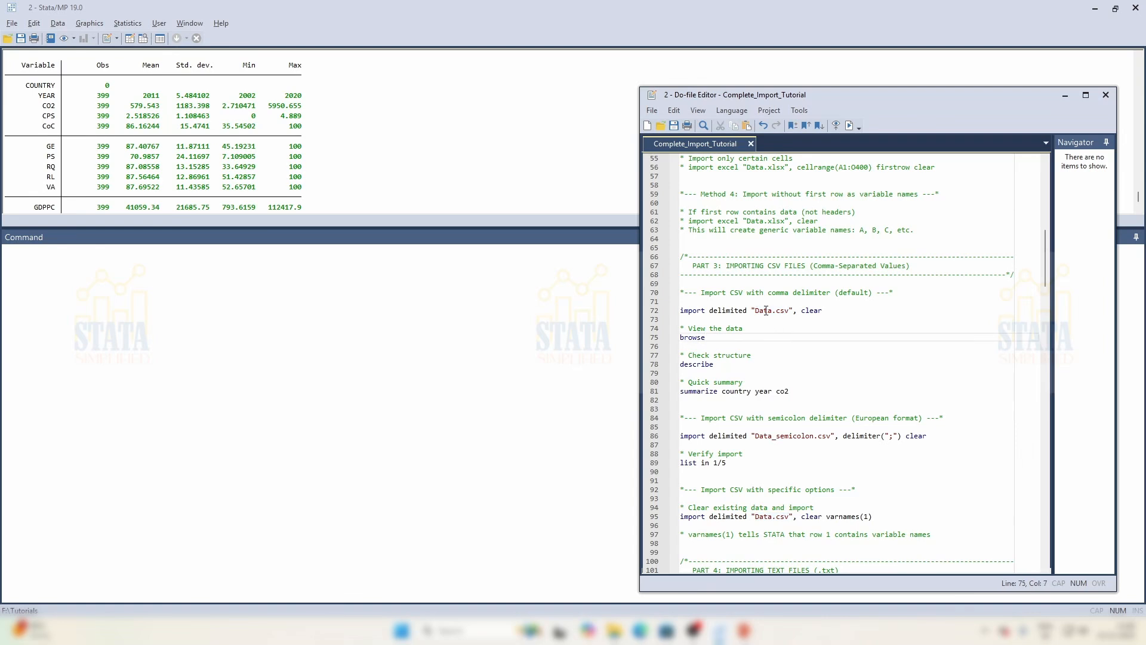
click(781, 310)
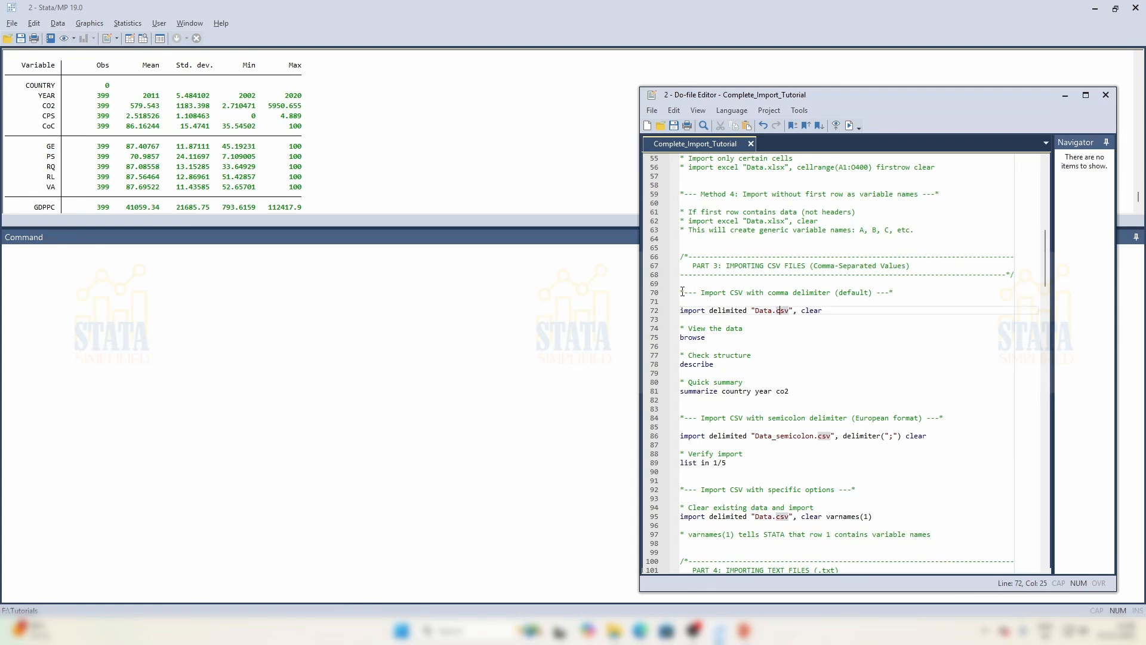
drag(681, 292, 827, 309)
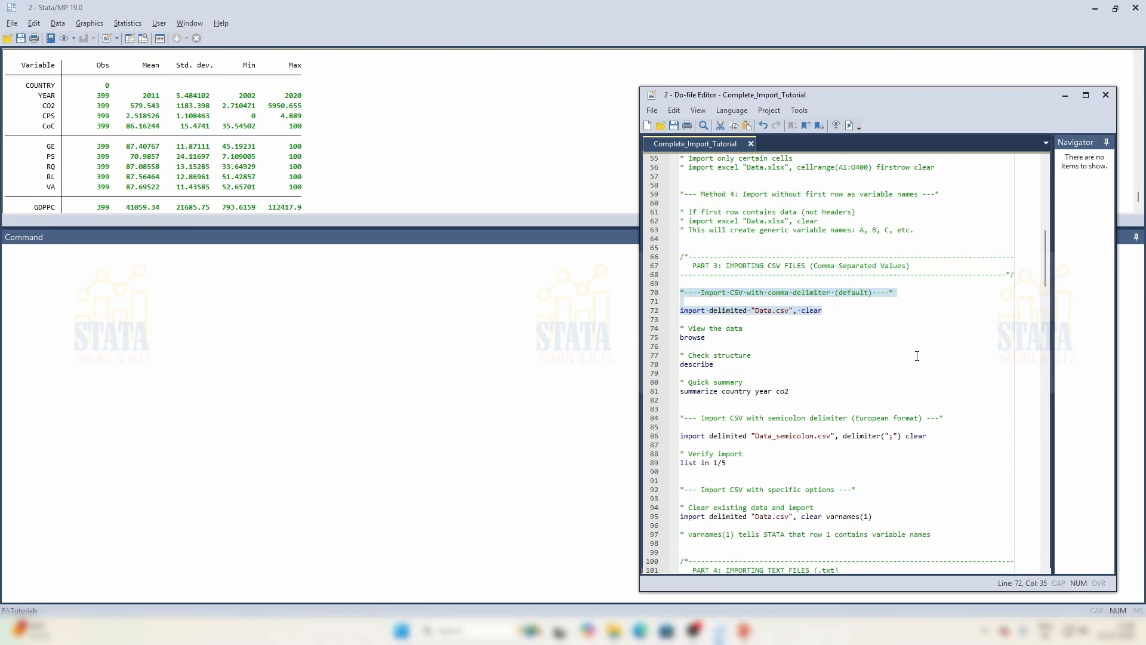
click(849, 126)
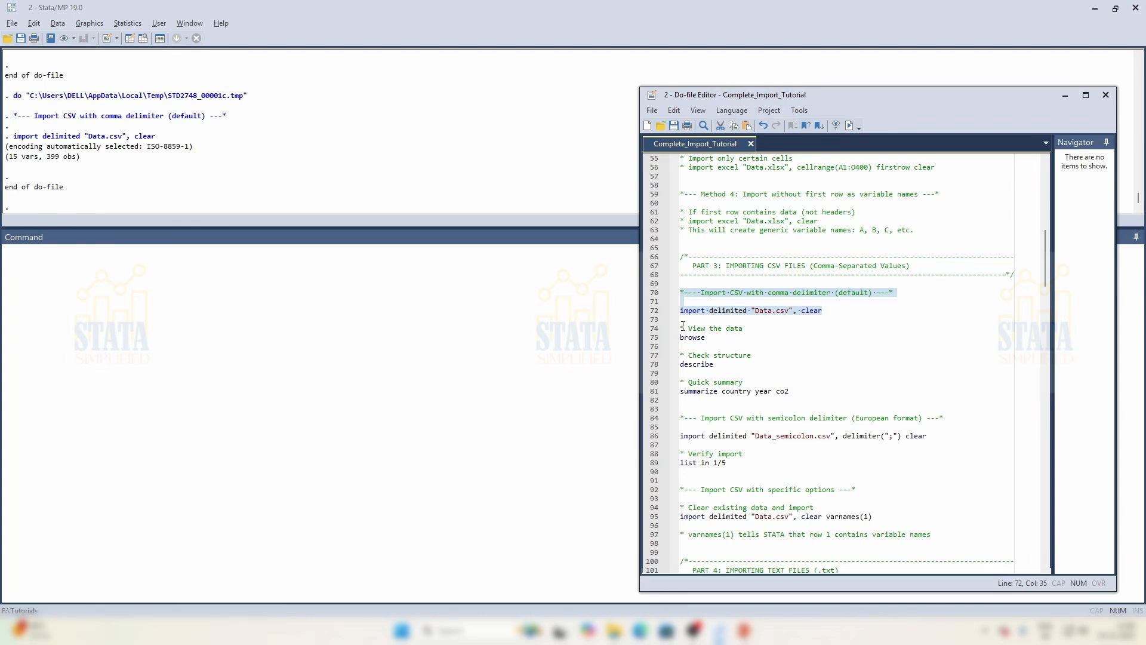
Step: Run browse under "View the data", look through the imported CSV rows and cells, and close the Data Editor
drag(681, 329, 708, 338)
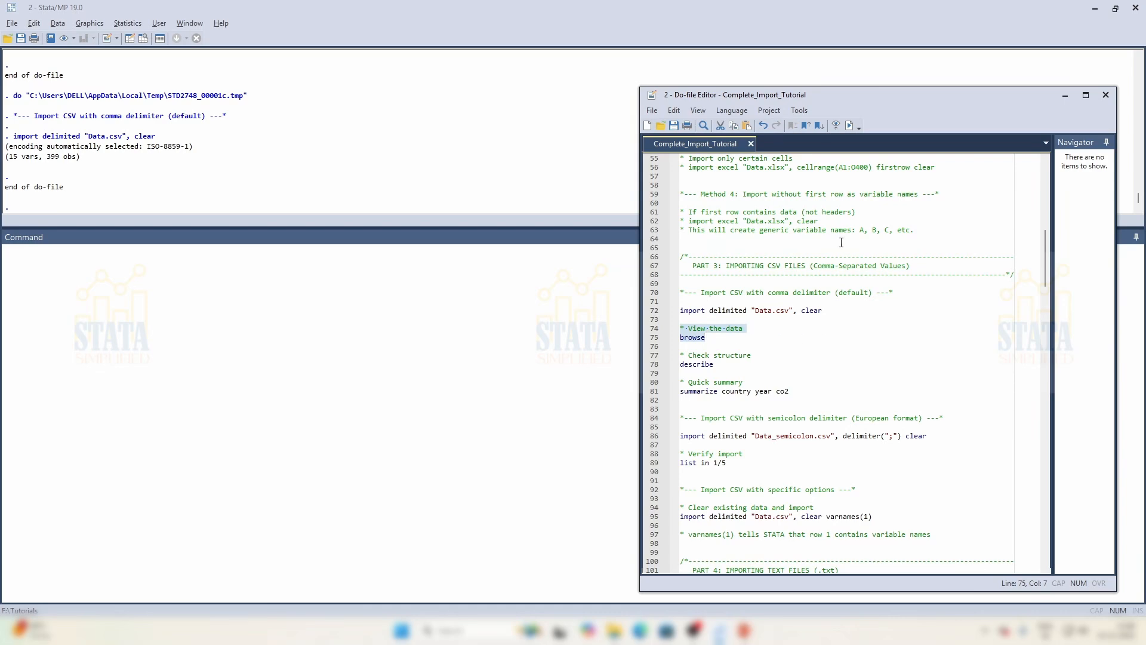
click(849, 125)
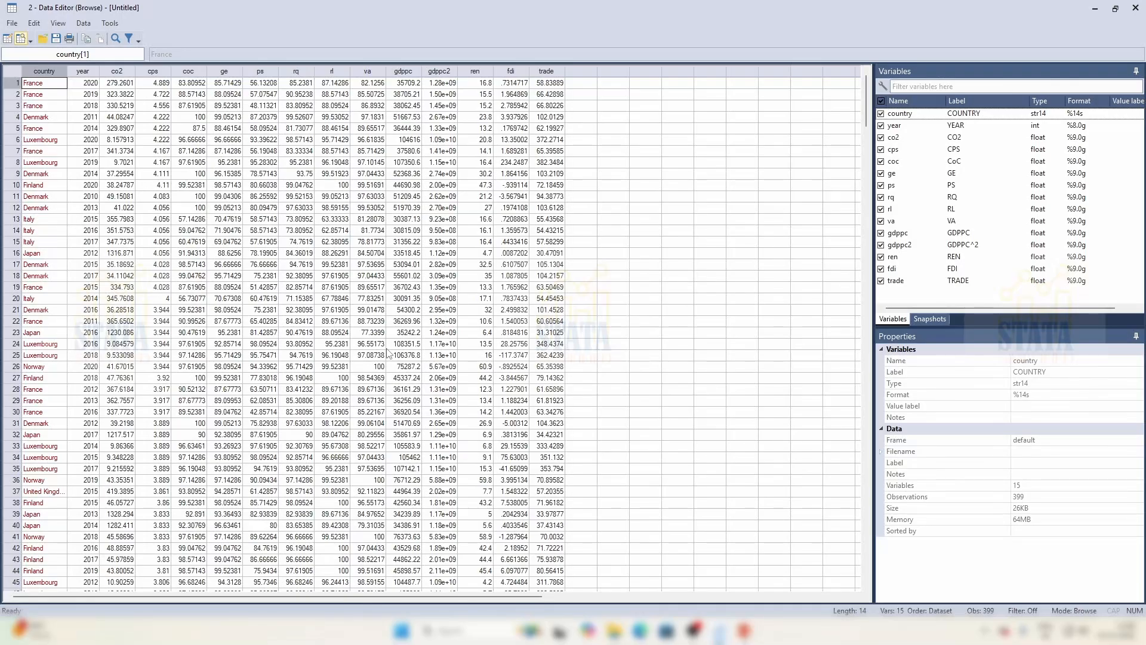
scroll(387, 352, down, 20)
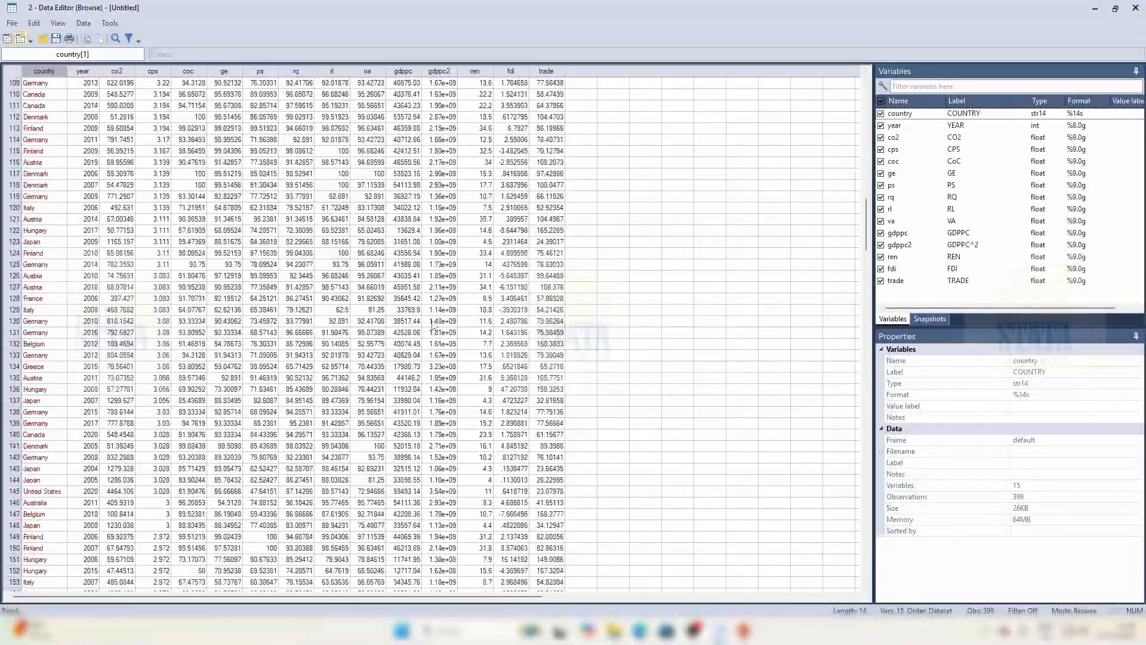
scroll(433, 325, down, 20)
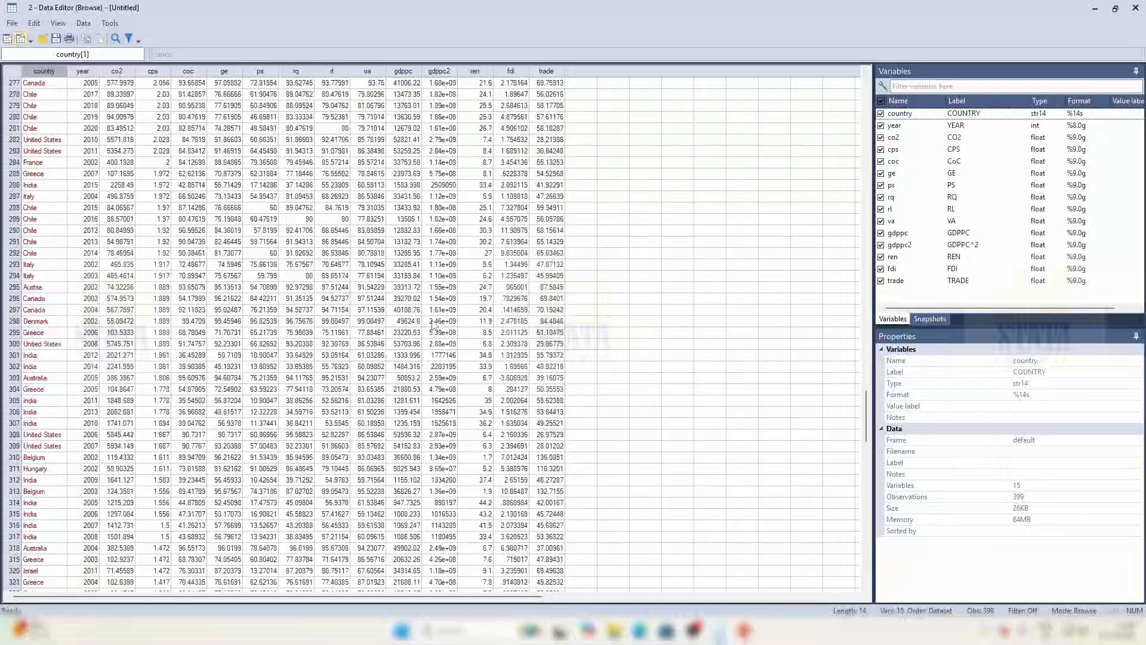
drag(866, 391, 865, 102)
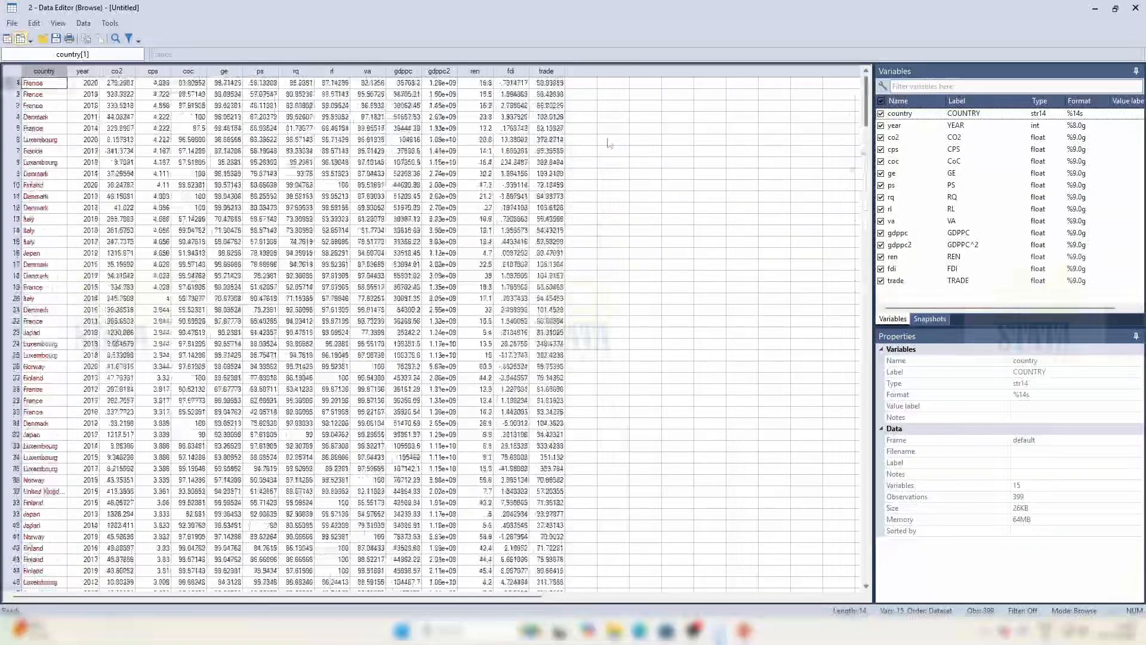
click(511, 128)
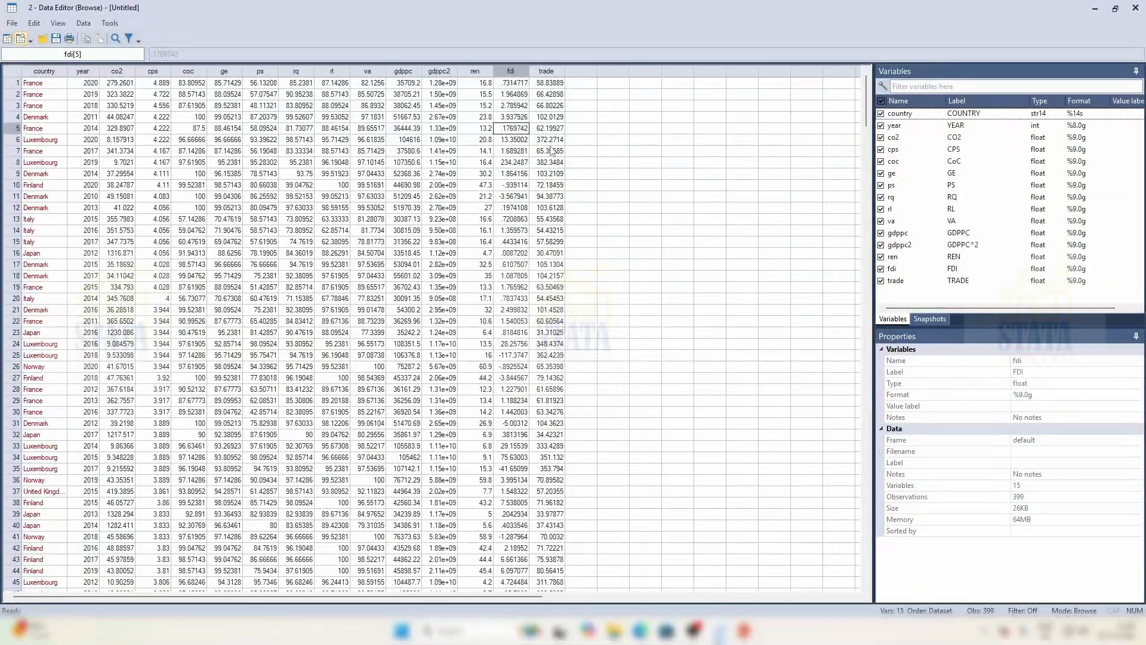
key(Down)
key(Left)
key(Left)
key(Left)
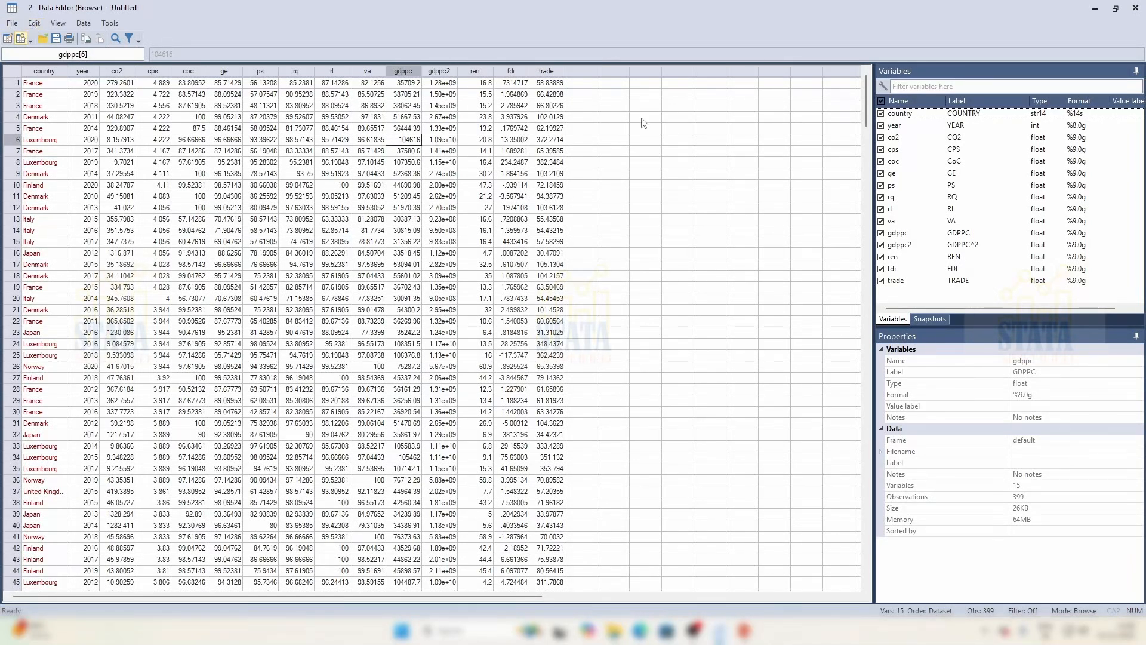
click(1137, 8)
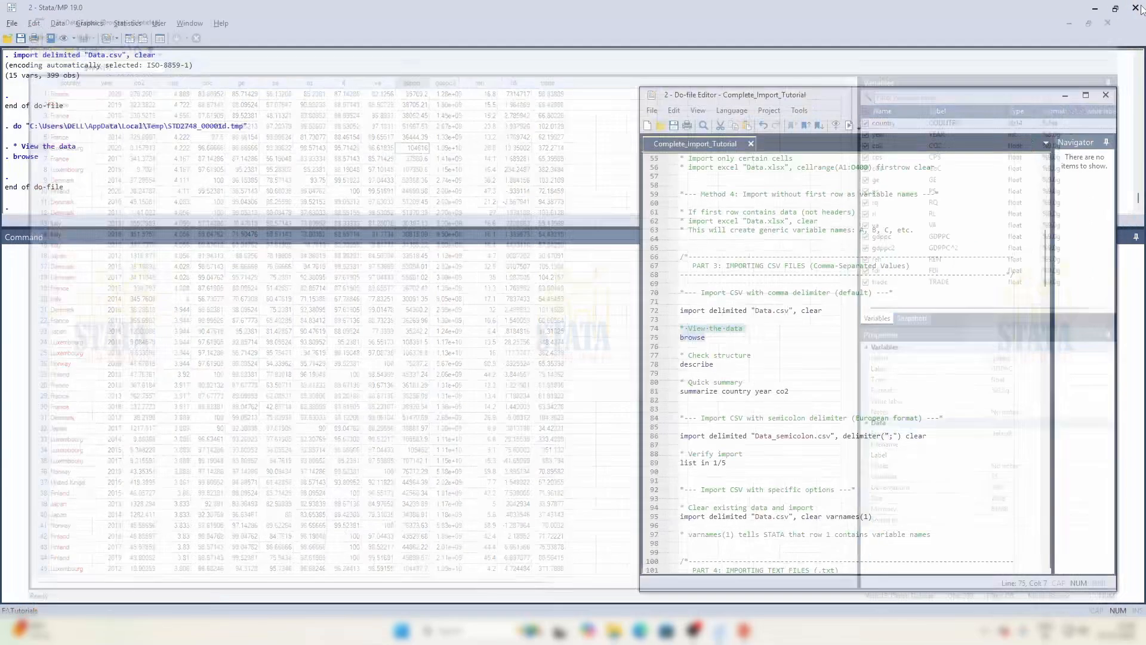
Step: Run the describe command under "Check structure" for the imported CSV data
drag(727, 370, 677, 355)
click(850, 126)
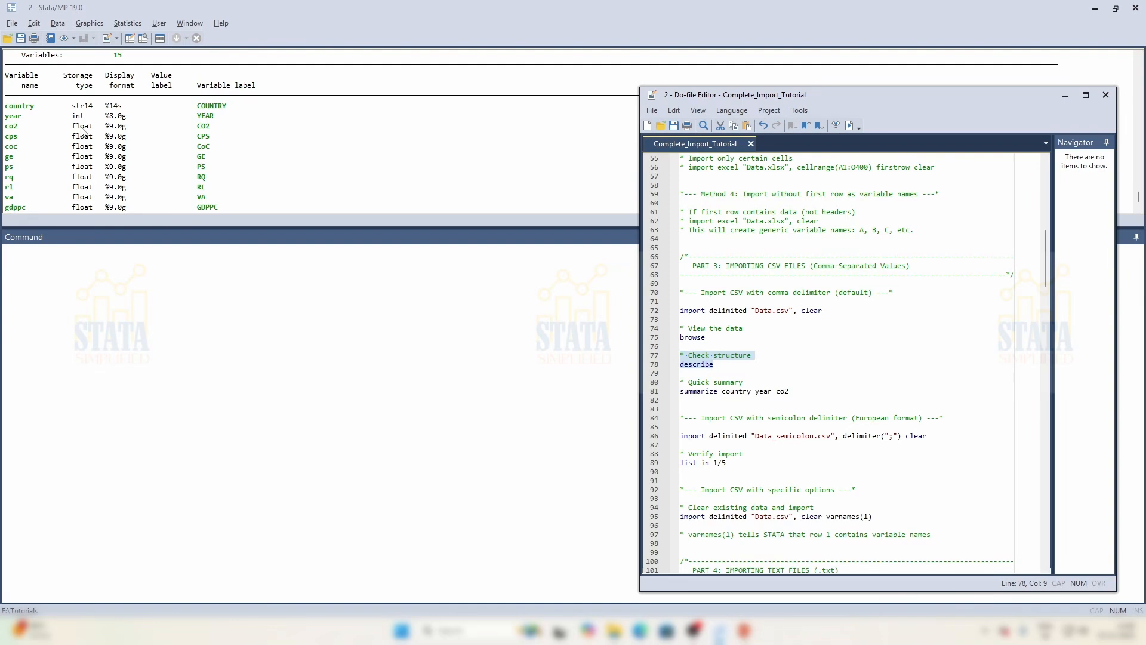
Step: Look through the describe output for the imported CSV data, from the variable count down to the last variable
scroll(86, 117, up, 1)
click(105, 77)
drag(105, 77, 130, 87)
scroll(149, 136, down, 1)
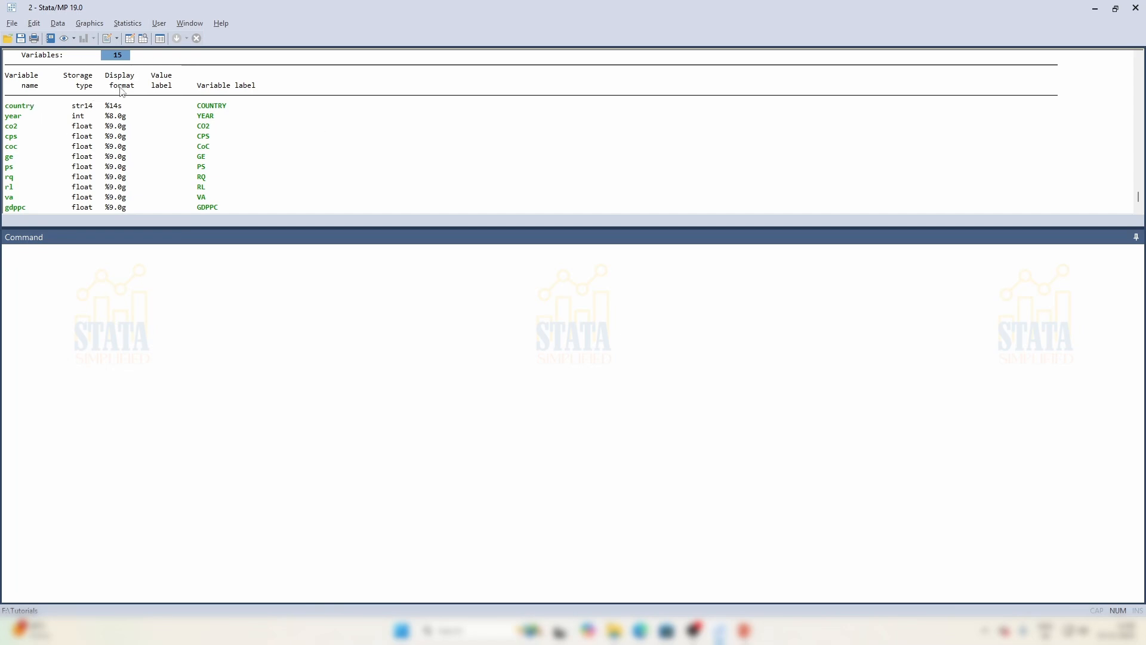
scroll(652, 174, down, 1)
scroll(652, 174, down, 3)
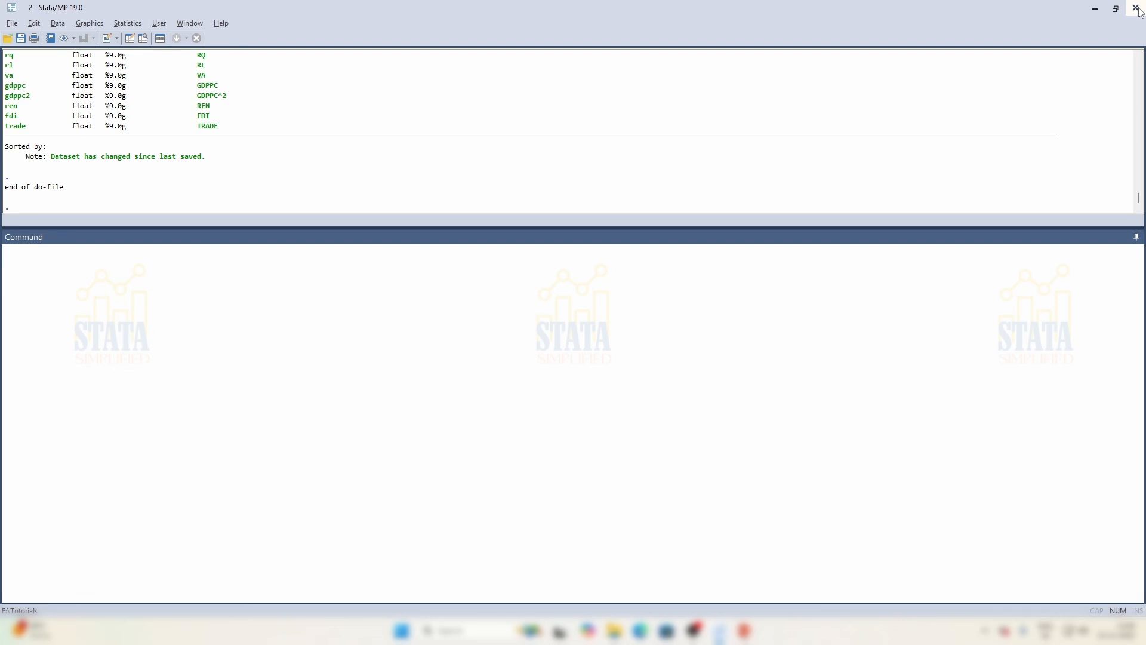
Step: Run the "Quick summary" lines of the do-file, summarizing country, year and co2
mouse_move(721, 631)
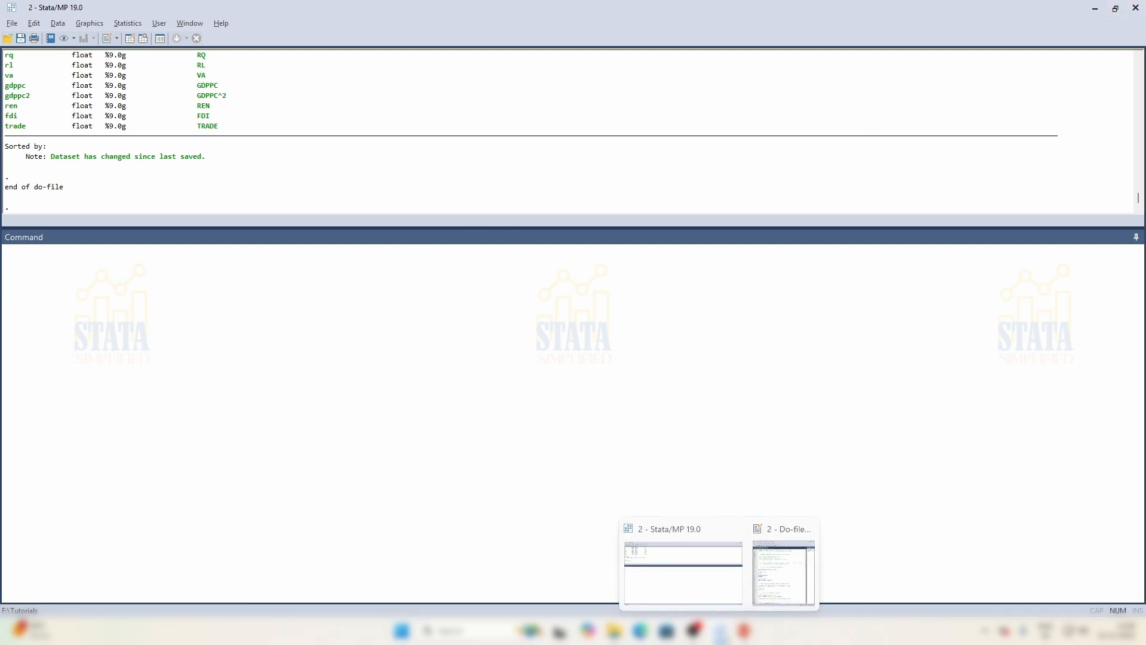
click(783, 567)
click(834, 391)
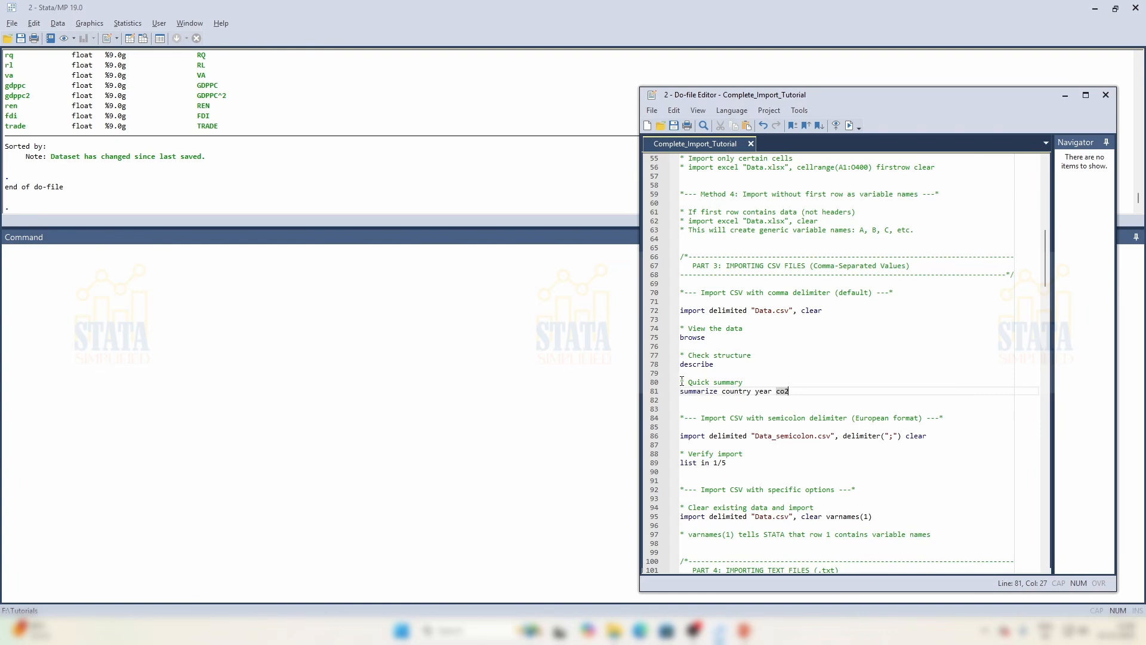
drag(682, 382, 793, 392)
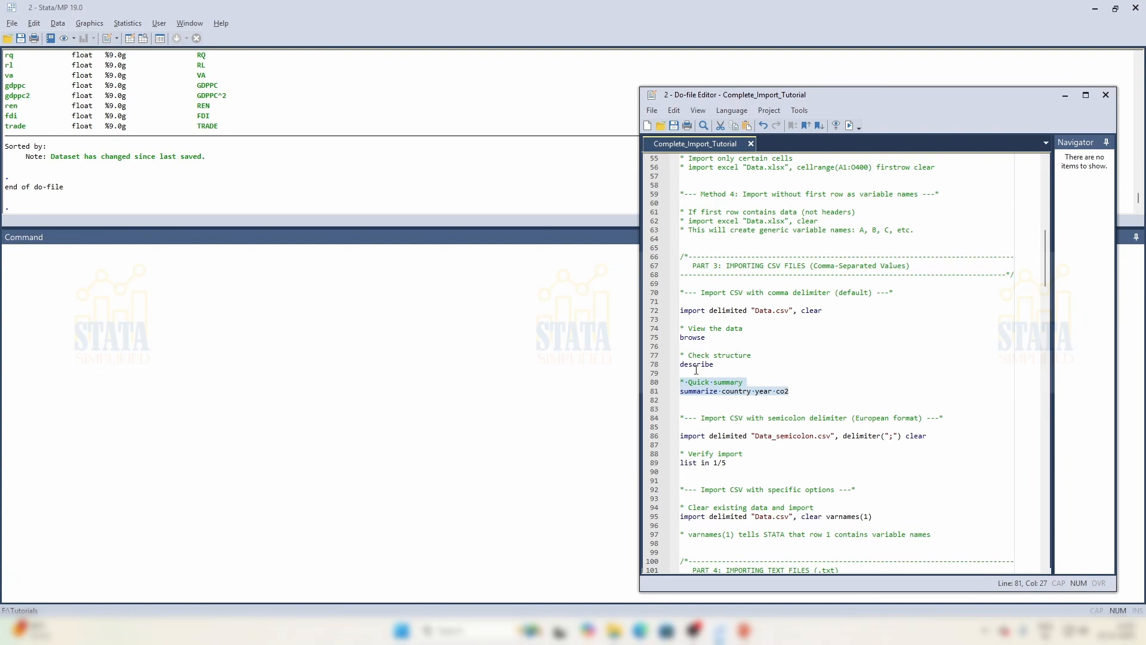
click(849, 126)
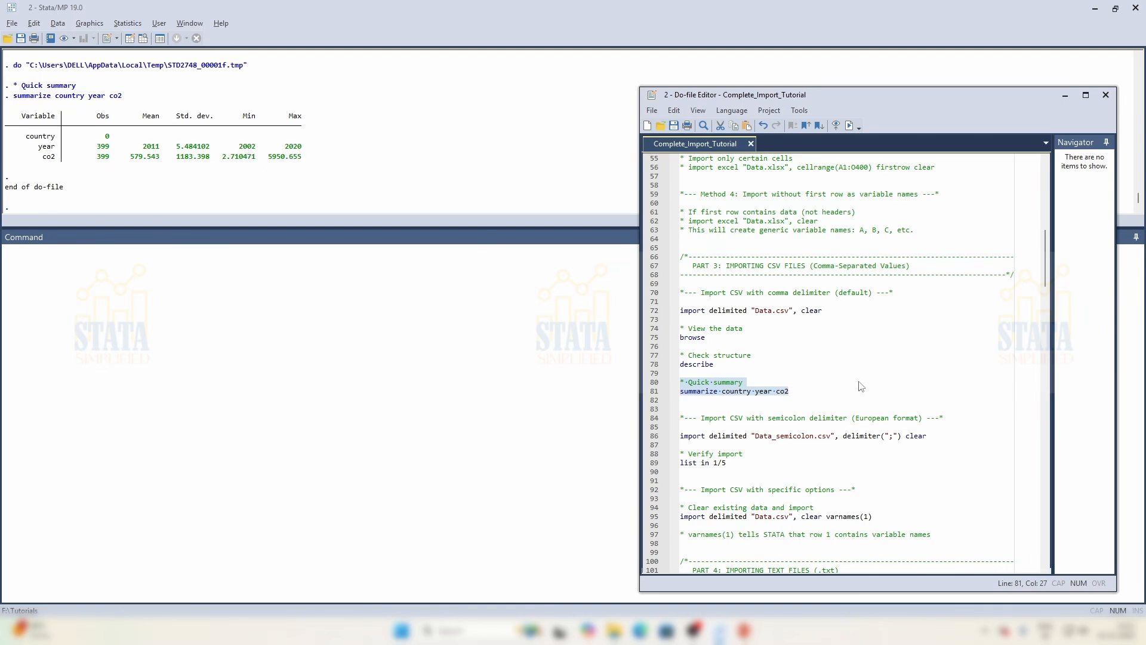
Step: Compare the do-file headings for the default comma-delimited CSV import and the European-format semicolon-delimited import
scroll(860, 387, down, 1)
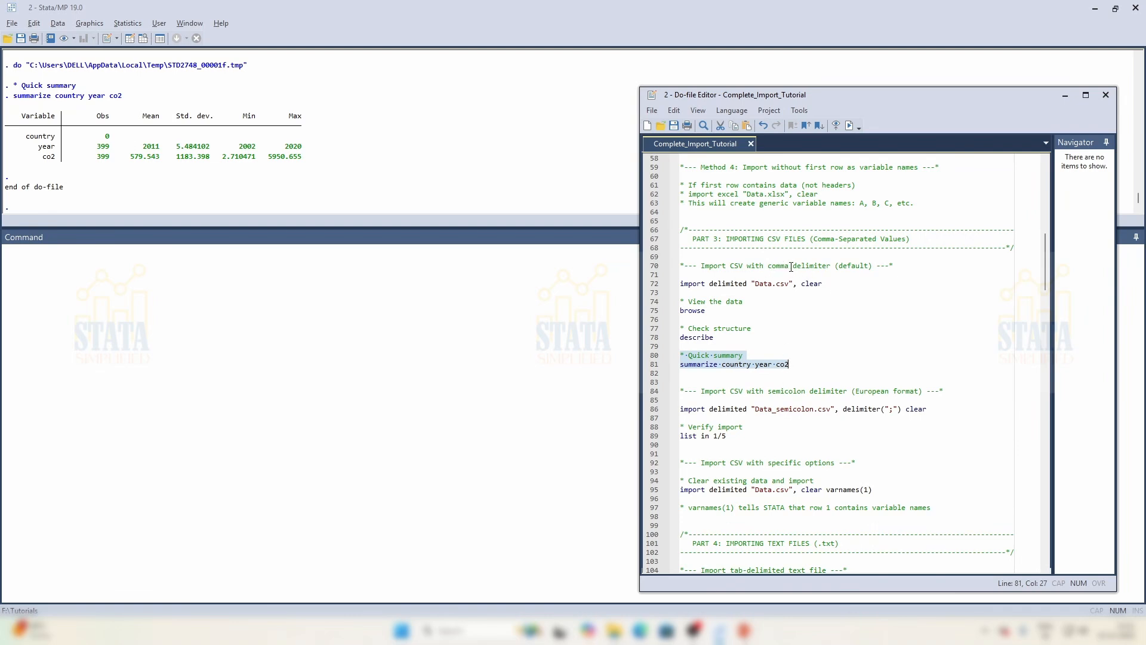
drag(767, 267, 831, 267)
click(844, 267)
double_click(844, 267)
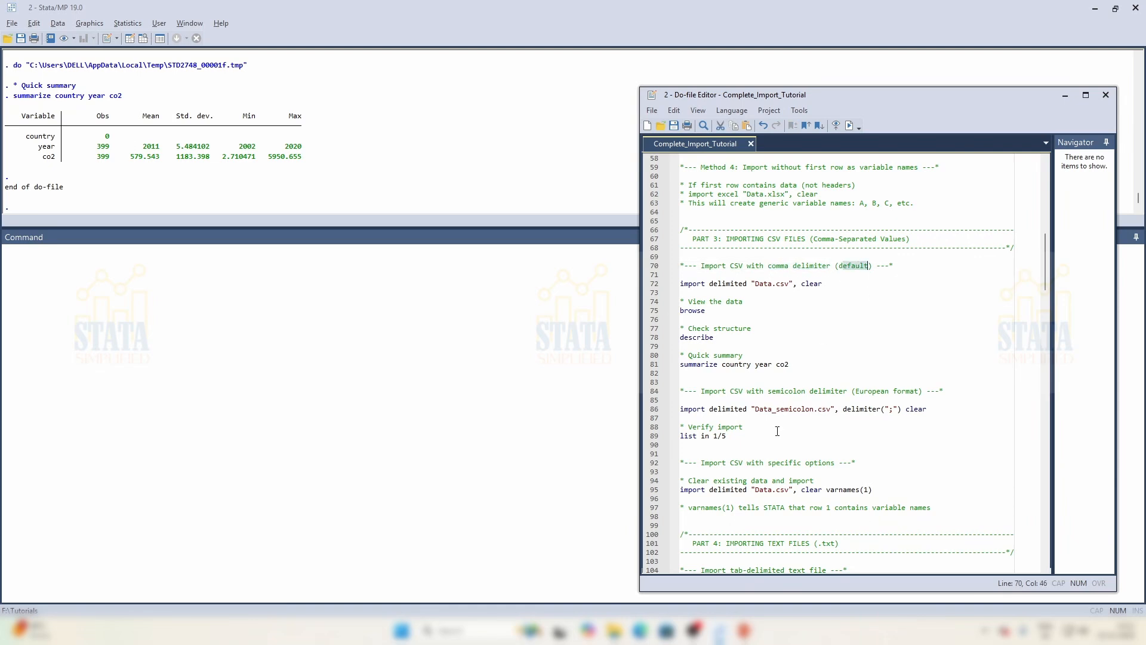
scroll(828, 385, down, 2)
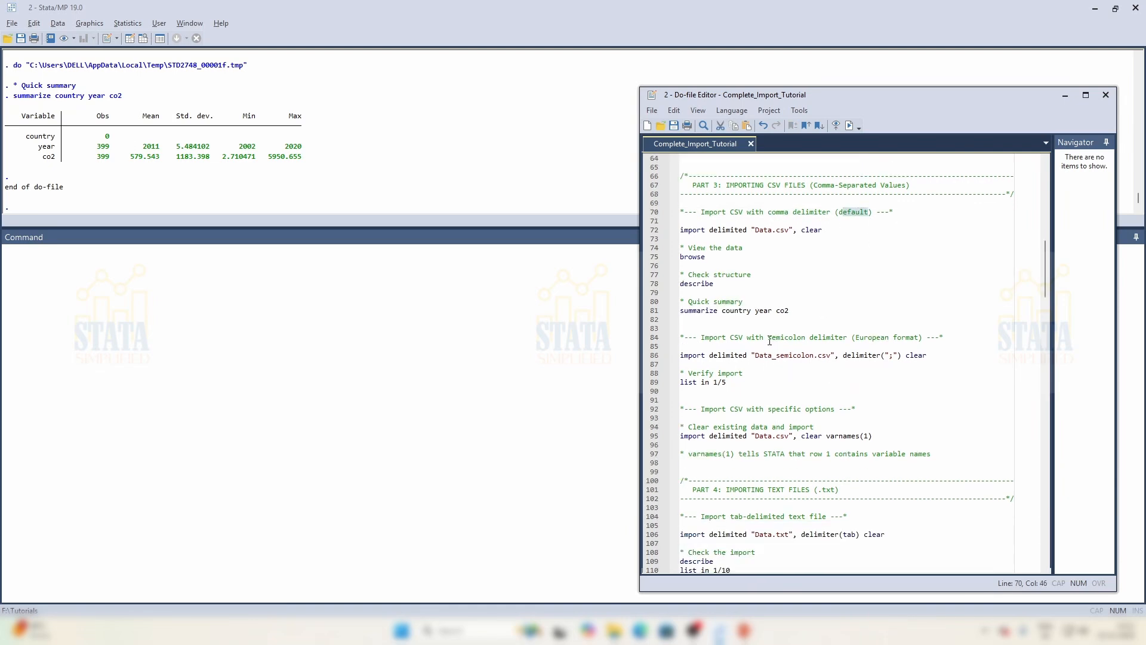
drag(769, 338, 848, 338)
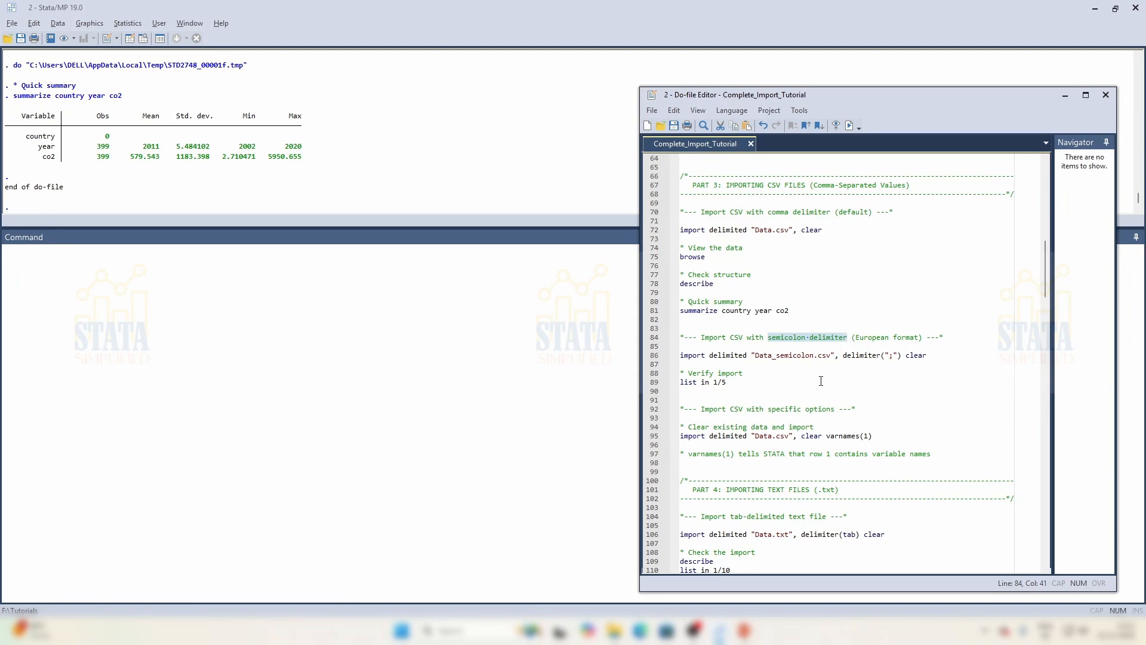
double_click(862, 339)
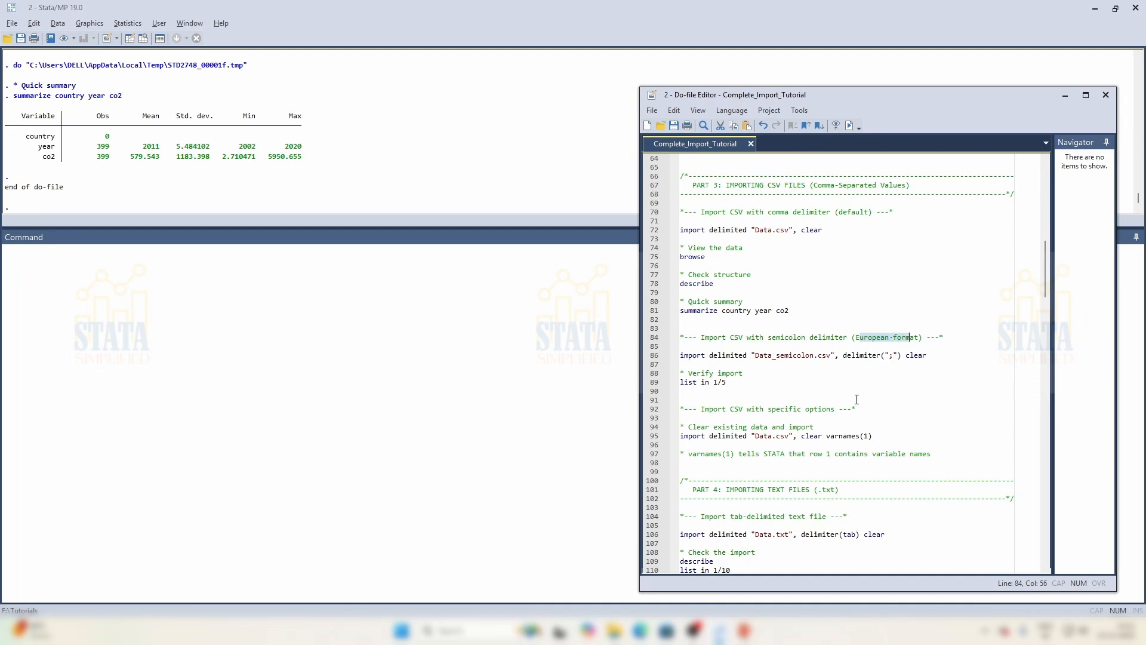
click(819, 388)
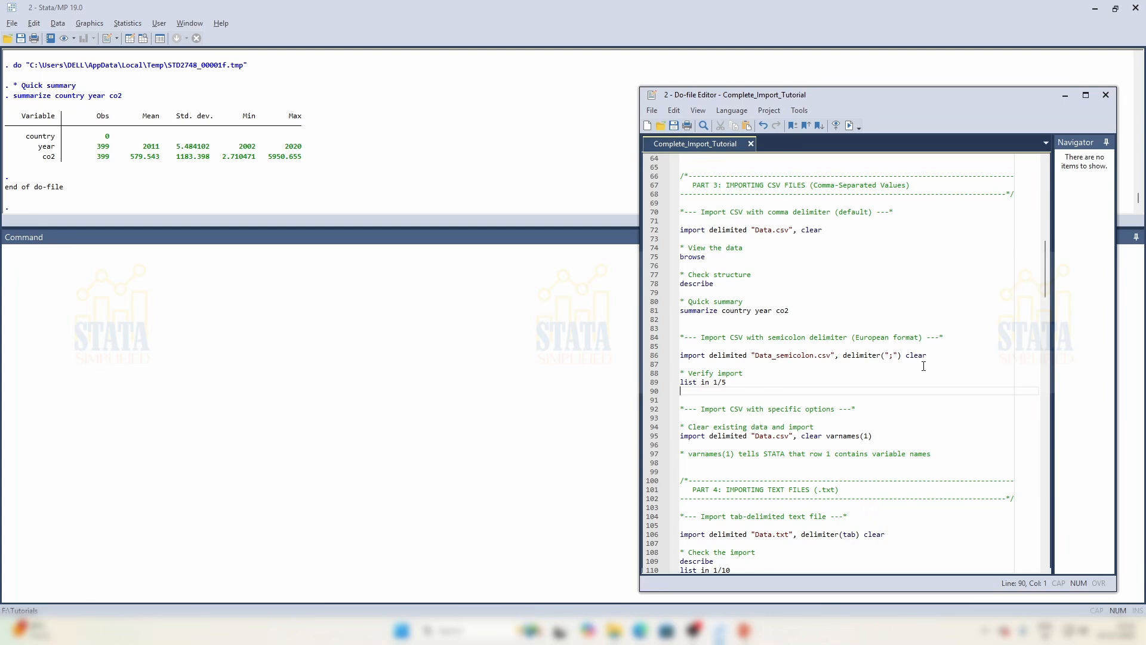
Step: Run the semicolon-delimited import of "Data_semicolon.csv" with delimiter(";") and clear, including its comment line, and check the import summary
drag(681, 338, 932, 355)
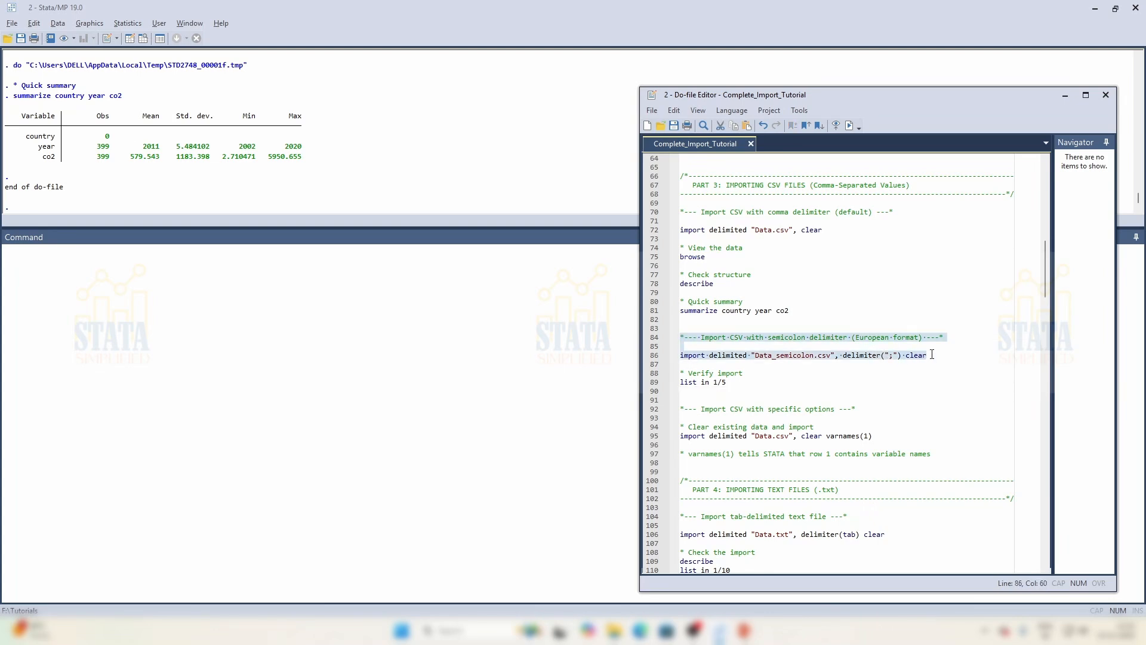
click(849, 126)
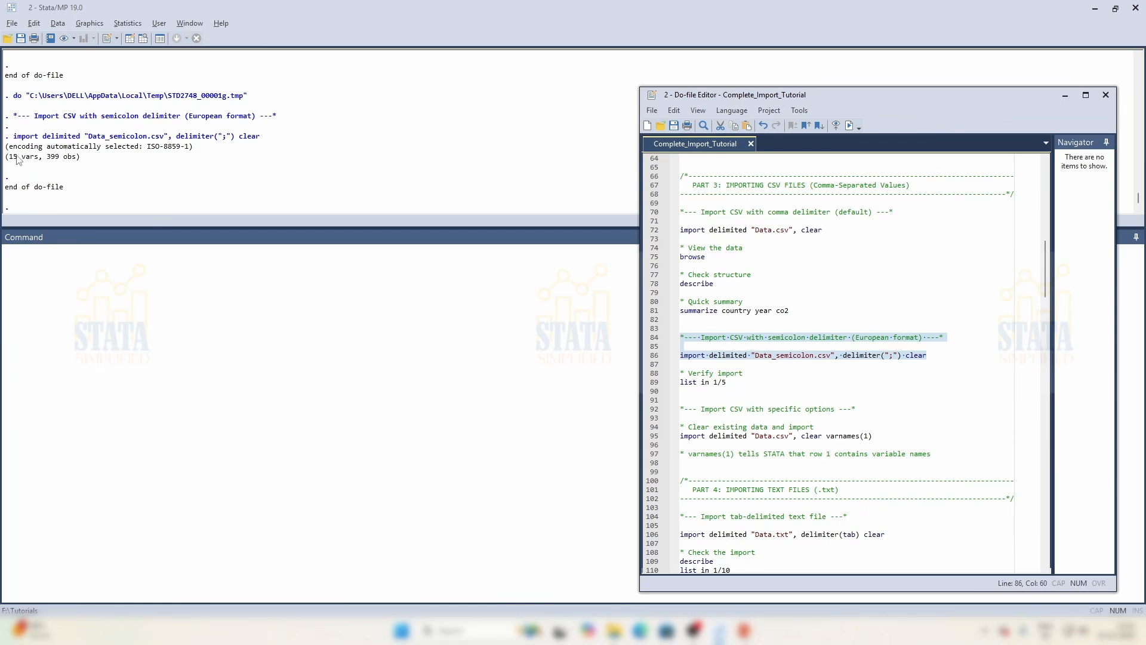
drag(13, 157, 76, 147)
Step: Run list in 1/5 under "Verify import" to list the first five observations of the semicolon-delimited data
mouse_move(730, 633)
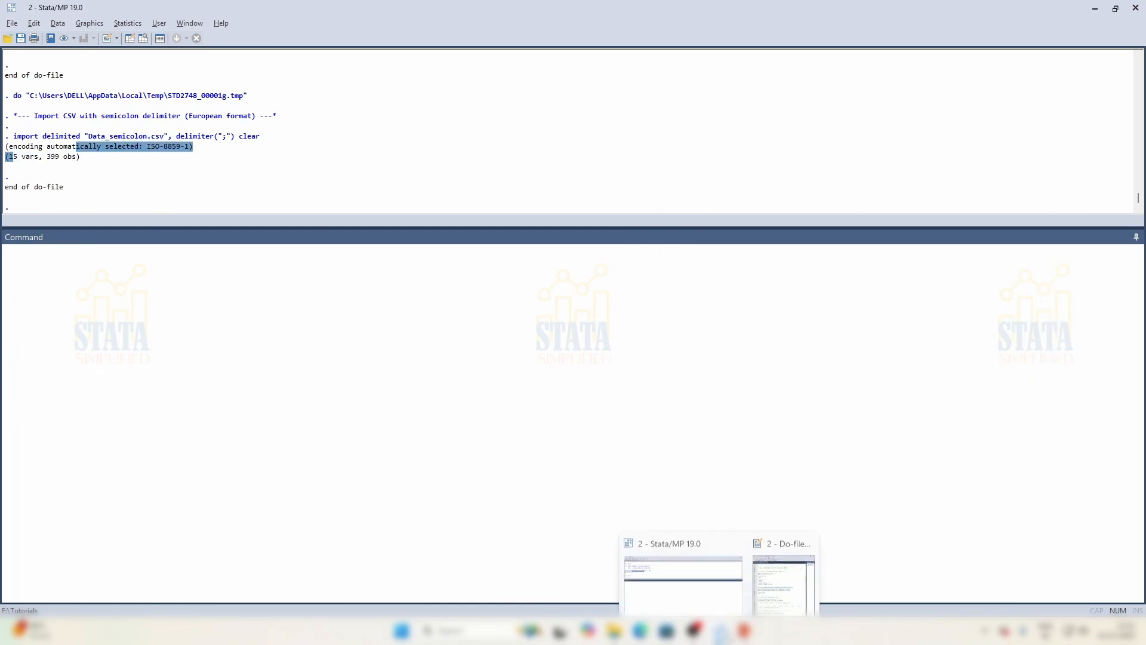
click(783, 574)
drag(726, 383, 680, 371)
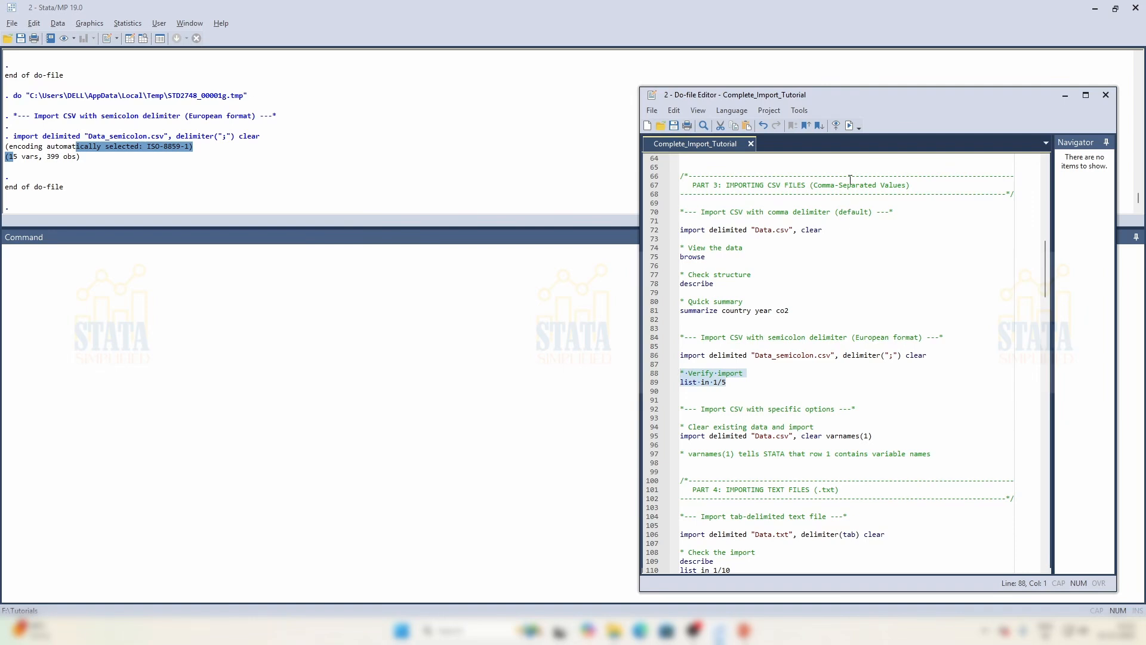
click(853, 127)
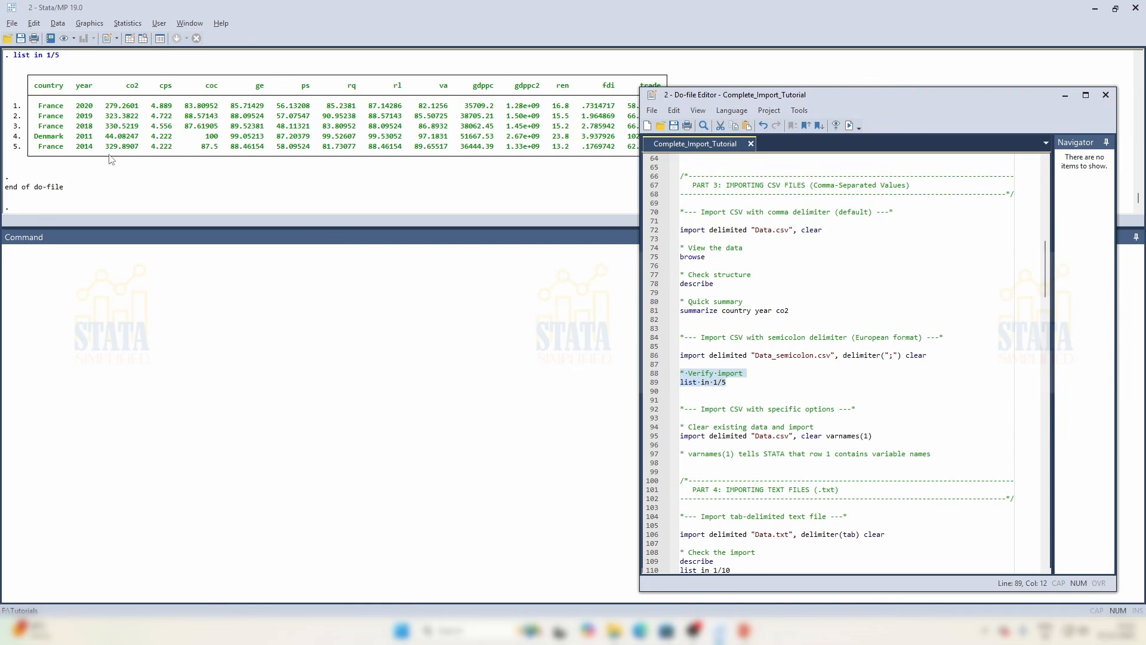
Step: Run the "Import CSV with specific options" block, importing "Data.csv" with clear and varnames(1)
scroll(790, 436, down, 1)
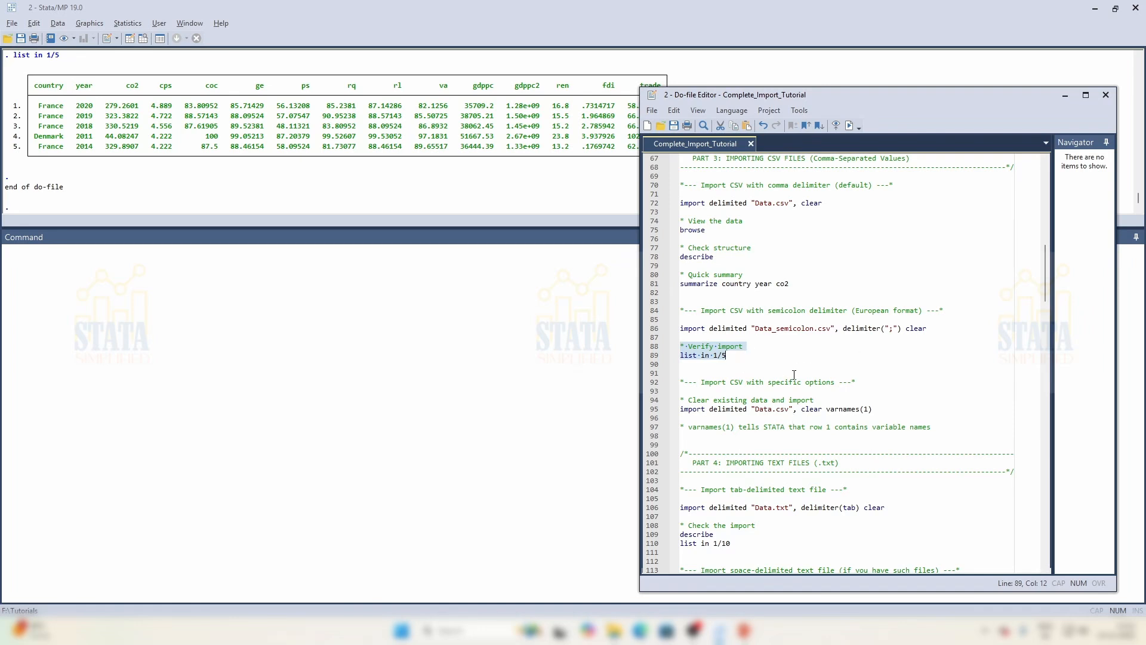
scroll(794, 374, down, 1)
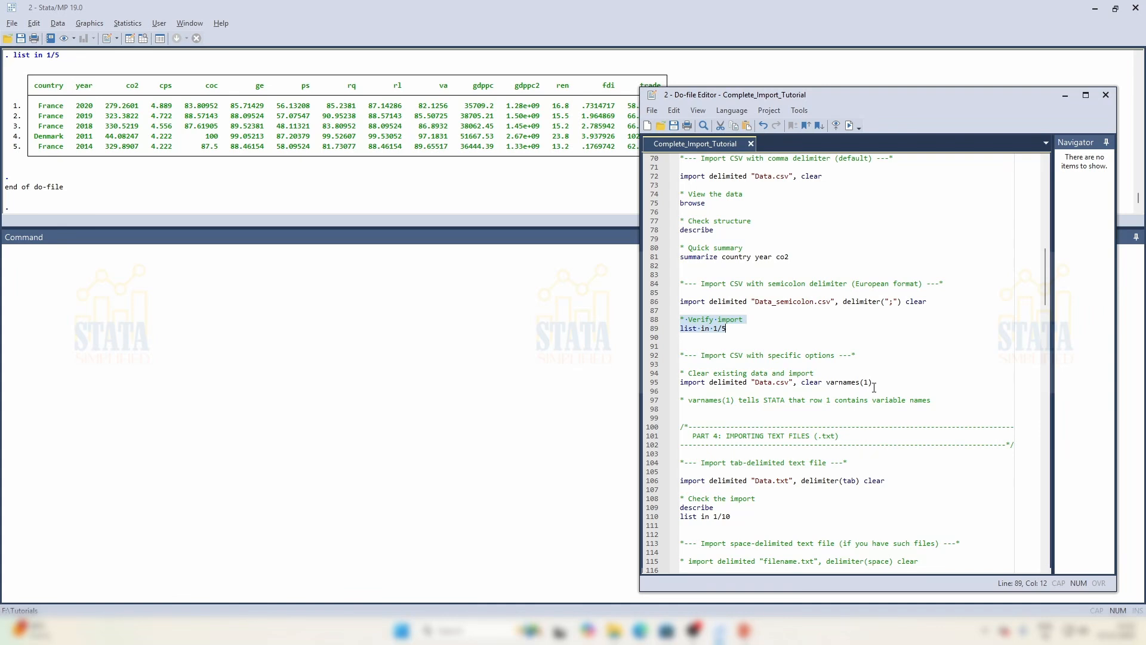
drag(682, 355, 936, 403)
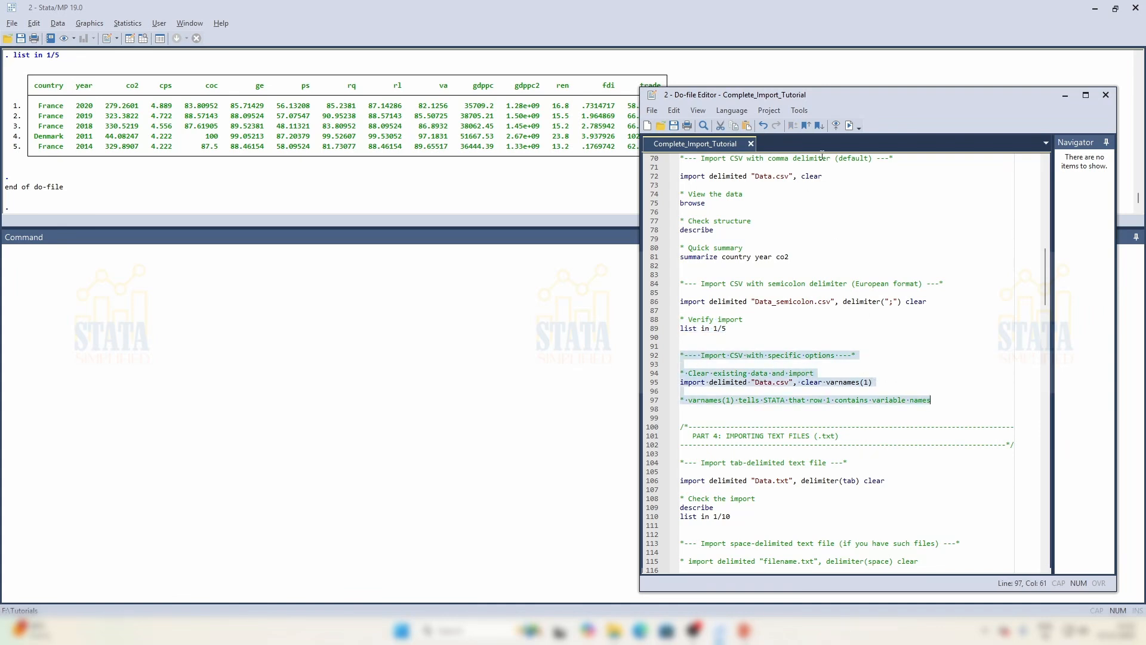
click(849, 125)
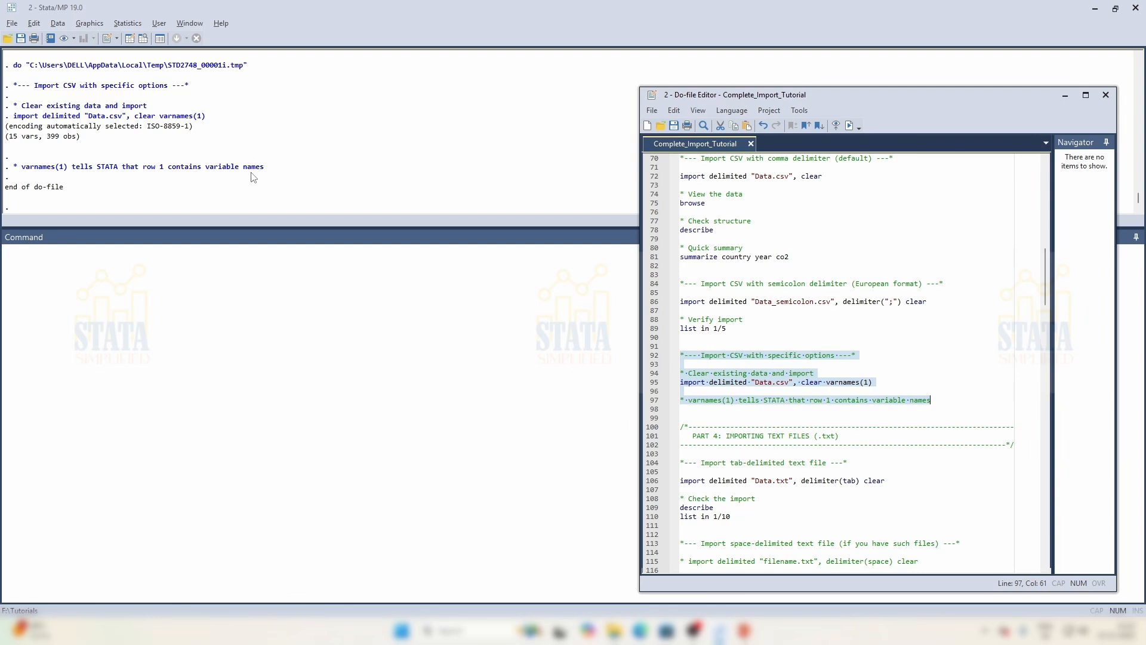
Step: Run the Part 4 tab-delimited import of "Data.txt" with delimiter(tab) and clear, including its comment line
scroll(836, 299, down, 1)
drag(883, 97, 923, 74)
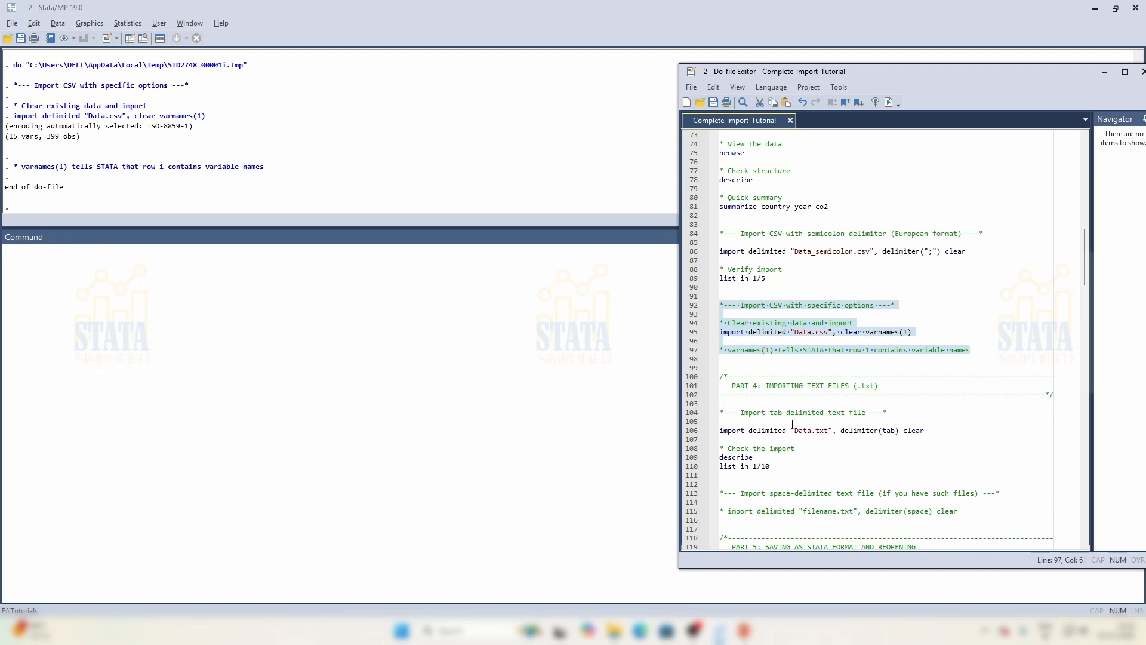
scroll(792, 424, down, 5)
click(860, 308)
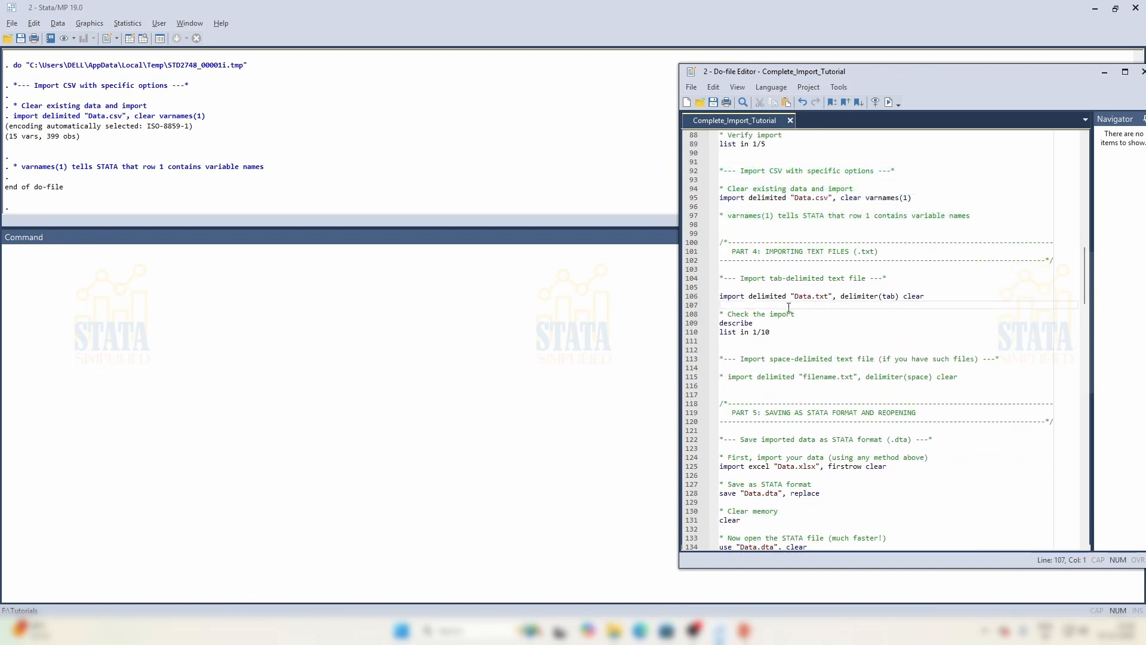
drag(766, 251, 875, 251)
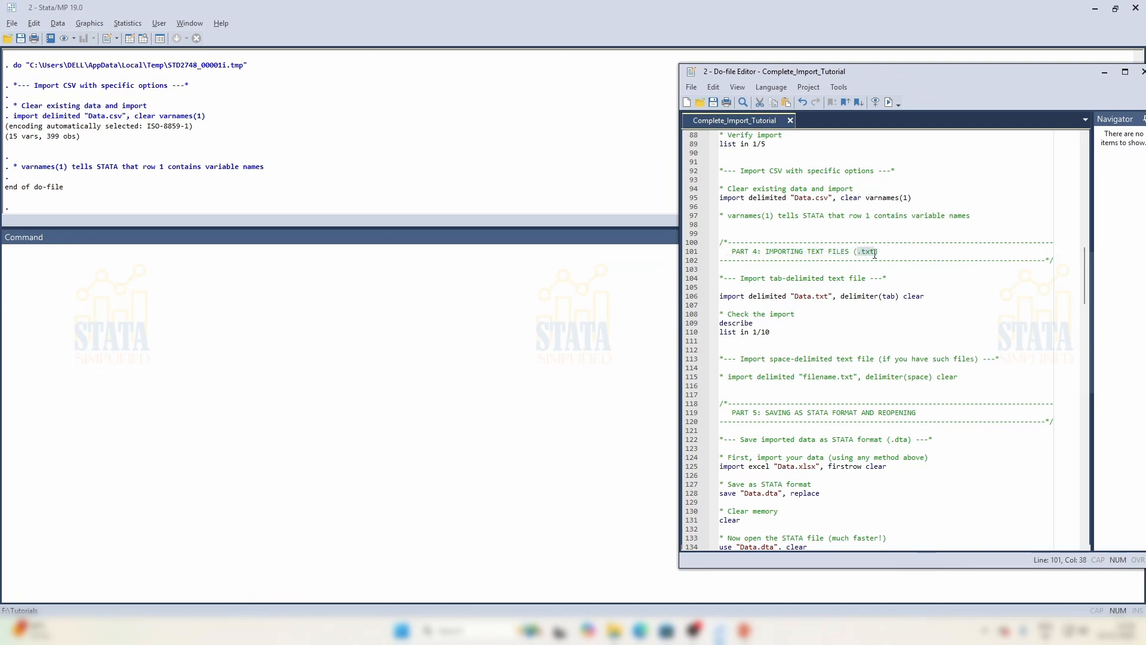
click(835, 327)
scroll(842, 316, down, 1)
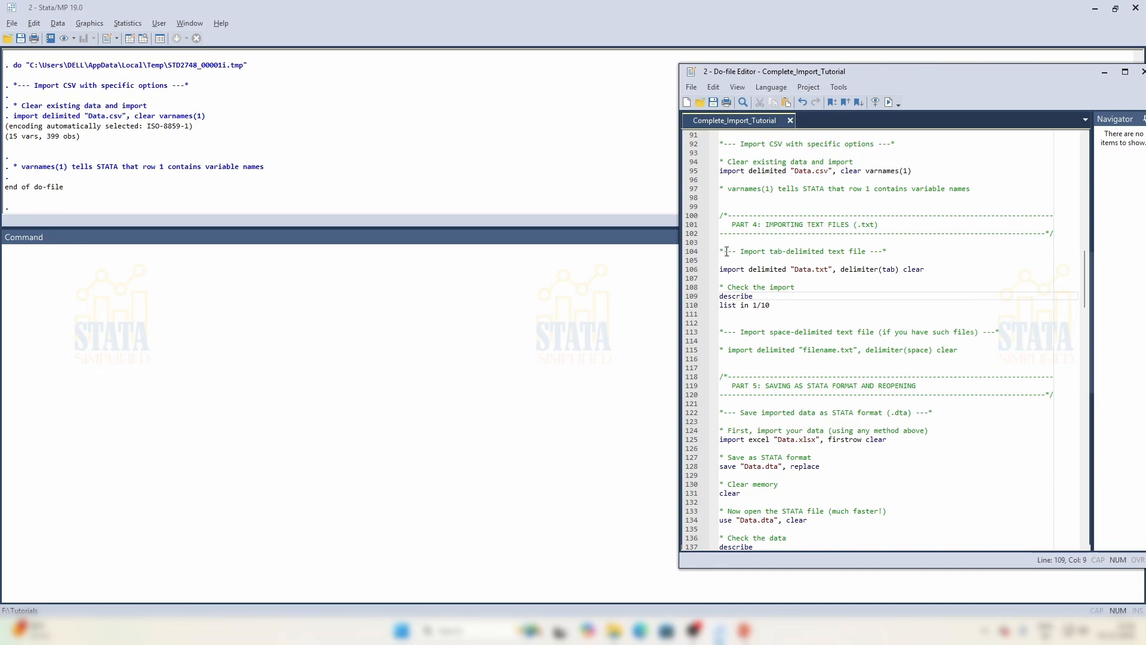
drag(719, 251, 925, 269)
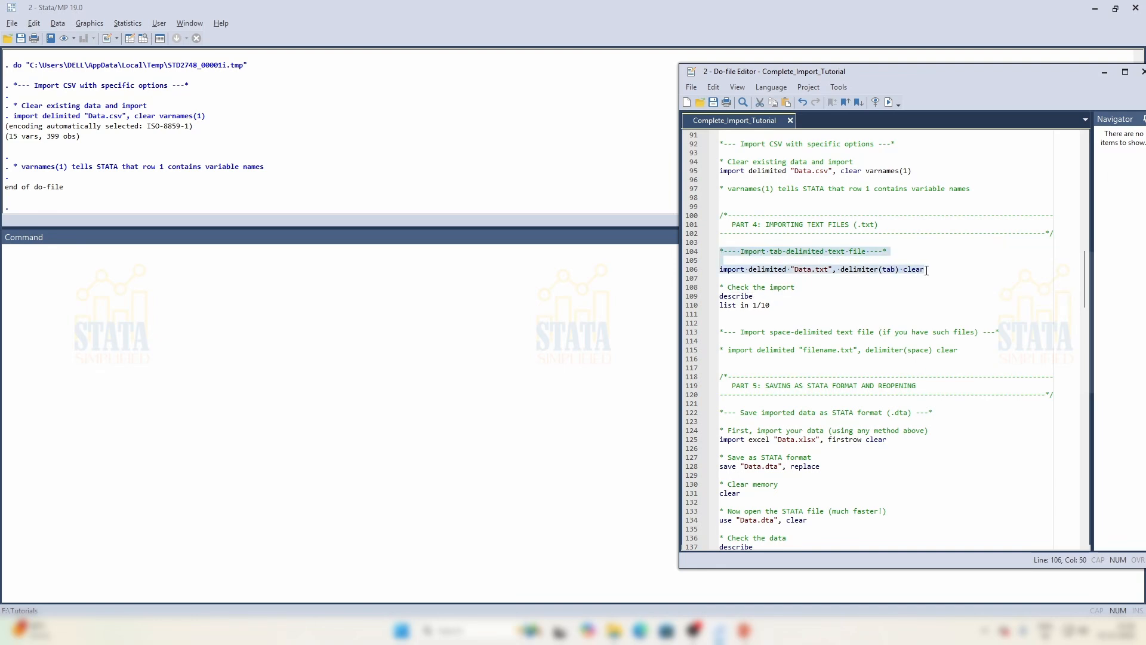
click(889, 103)
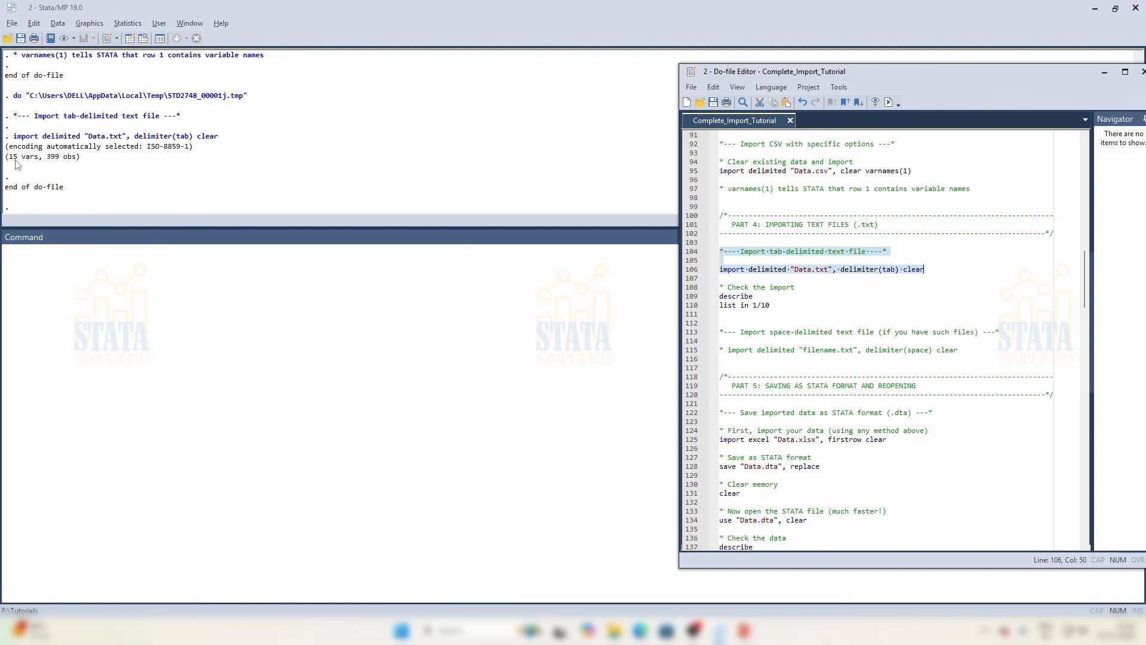
Step: Run describe and list in 1/10 under "Check the import" and look through the variable table and the listed observations
drag(787, 309, 720, 287)
click(889, 104)
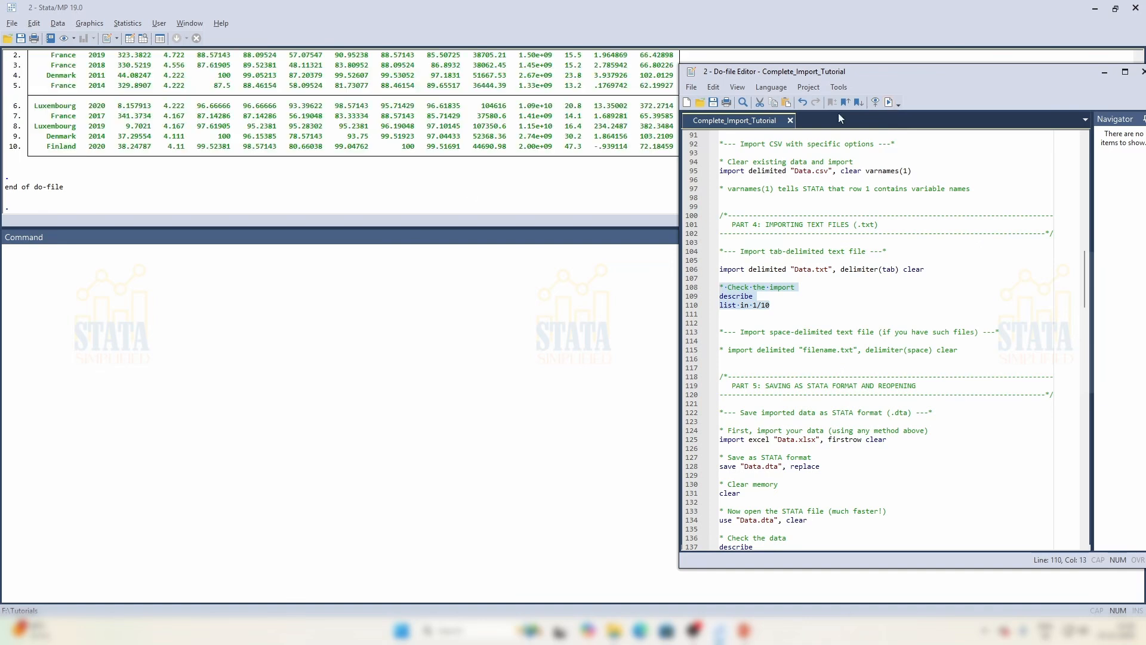
scroll(143, 164, up, 5)
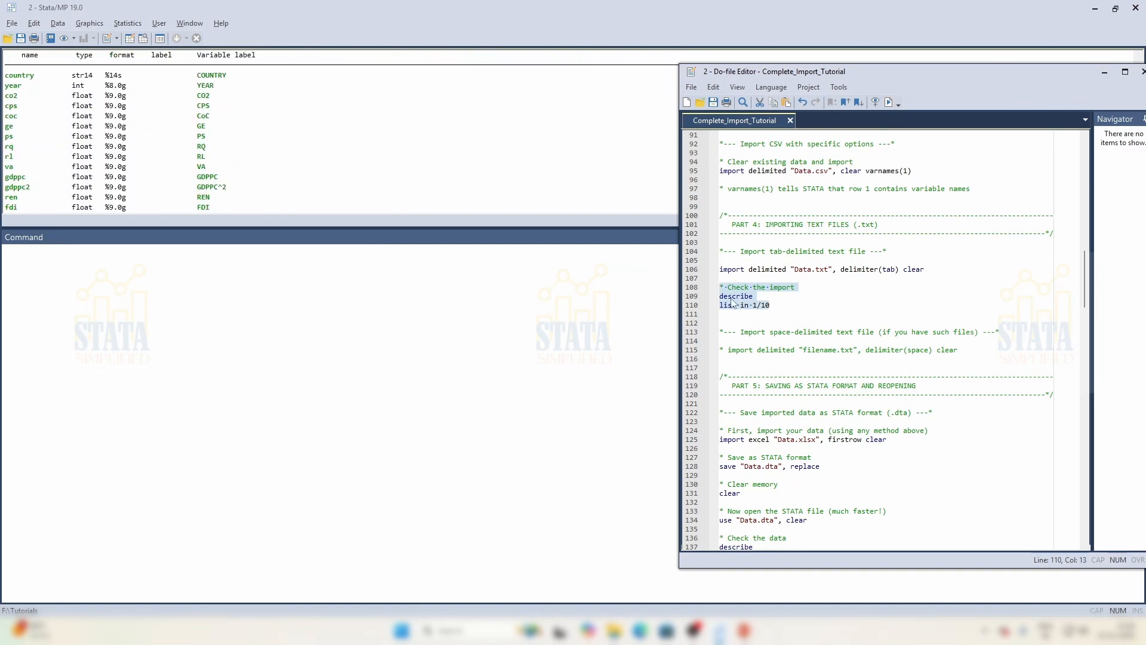
scroll(96, 136, up, 1)
scroll(146, 141, down, 2)
scroll(155, 156, down, 2)
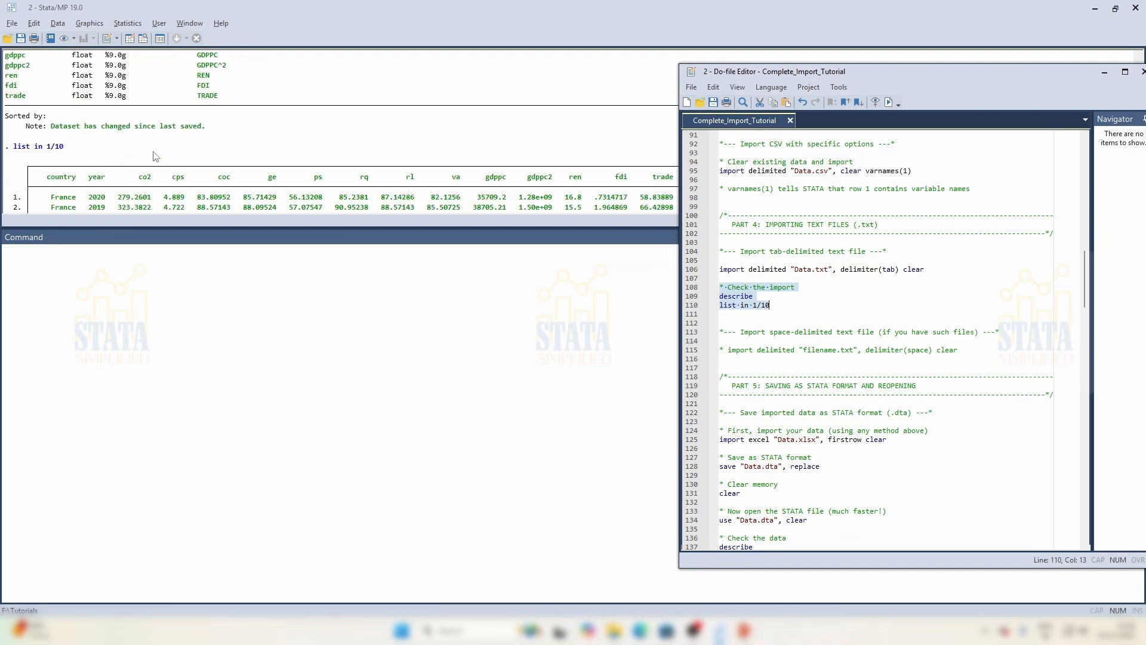
scroll(156, 156, down, 2)
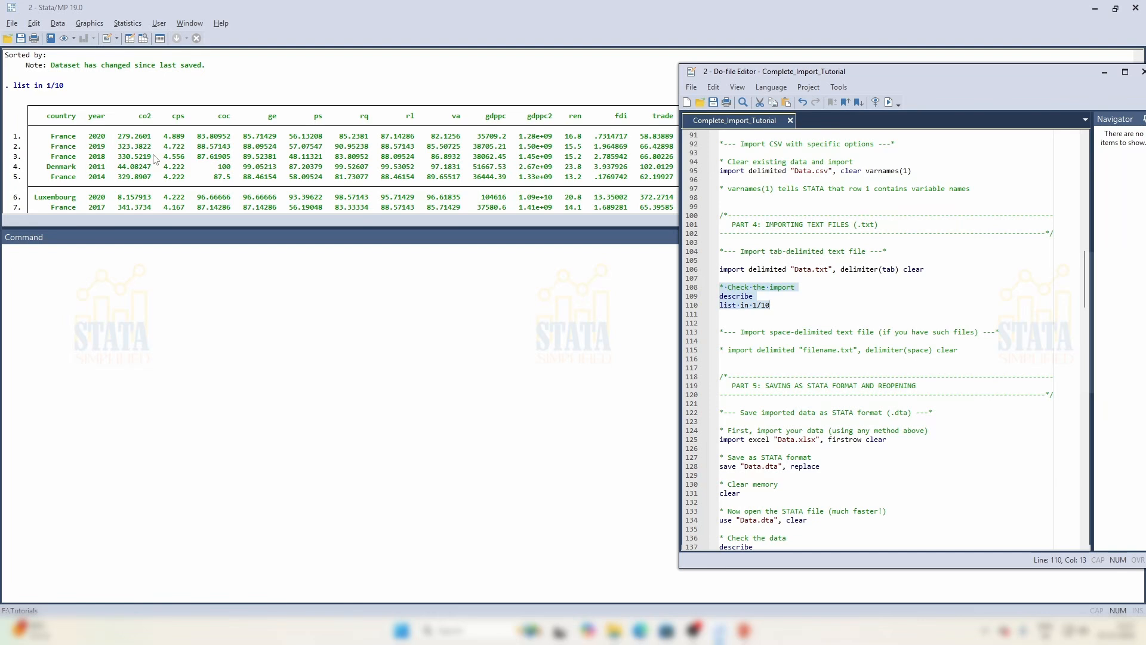
scroll(106, 148, down, 1)
scroll(77, 131, down, 1)
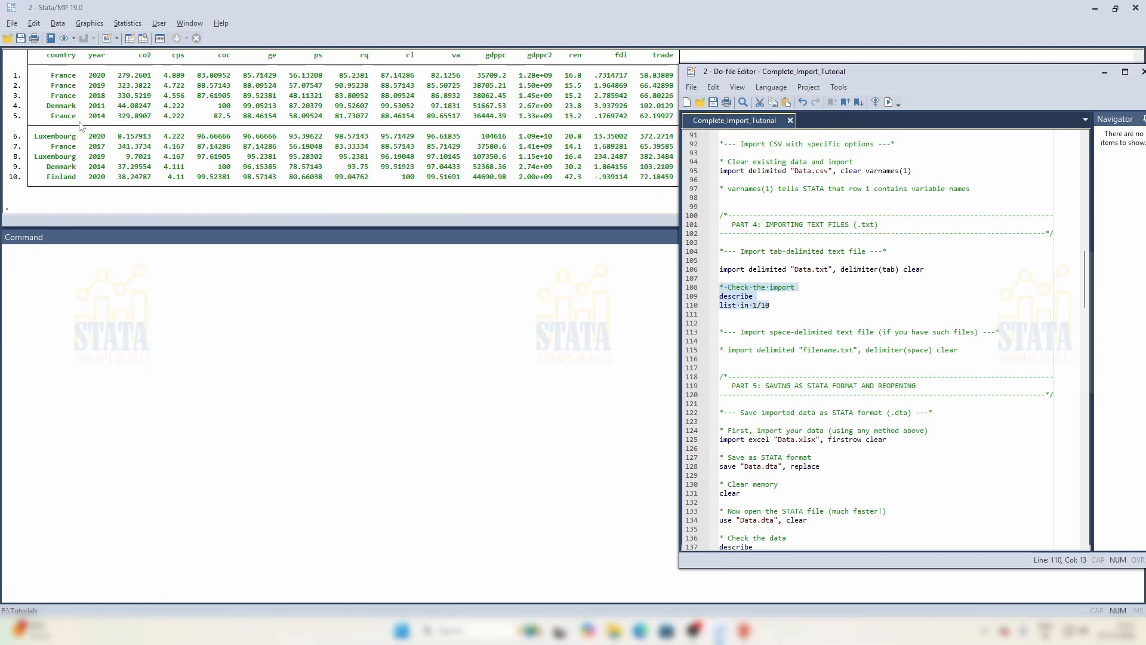
scroll(263, 93, up, 1)
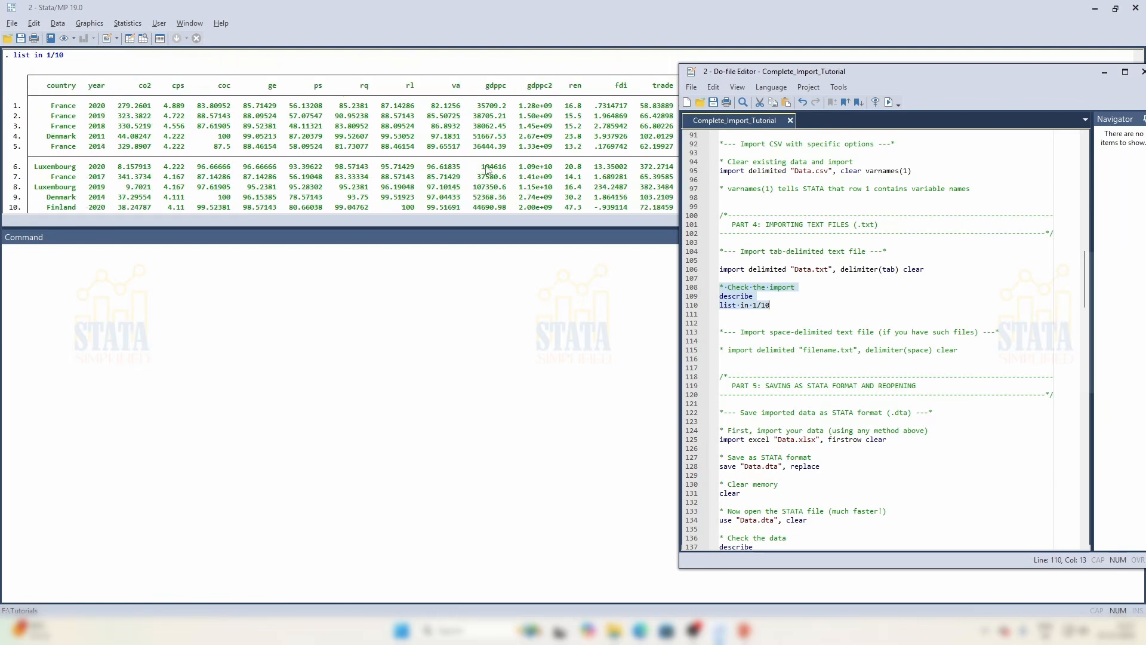
Step: Look over the space-delimited text import note and the Part 5 commands for saving and reopening Stata data
click(830, 340)
scroll(841, 414, down, 2)
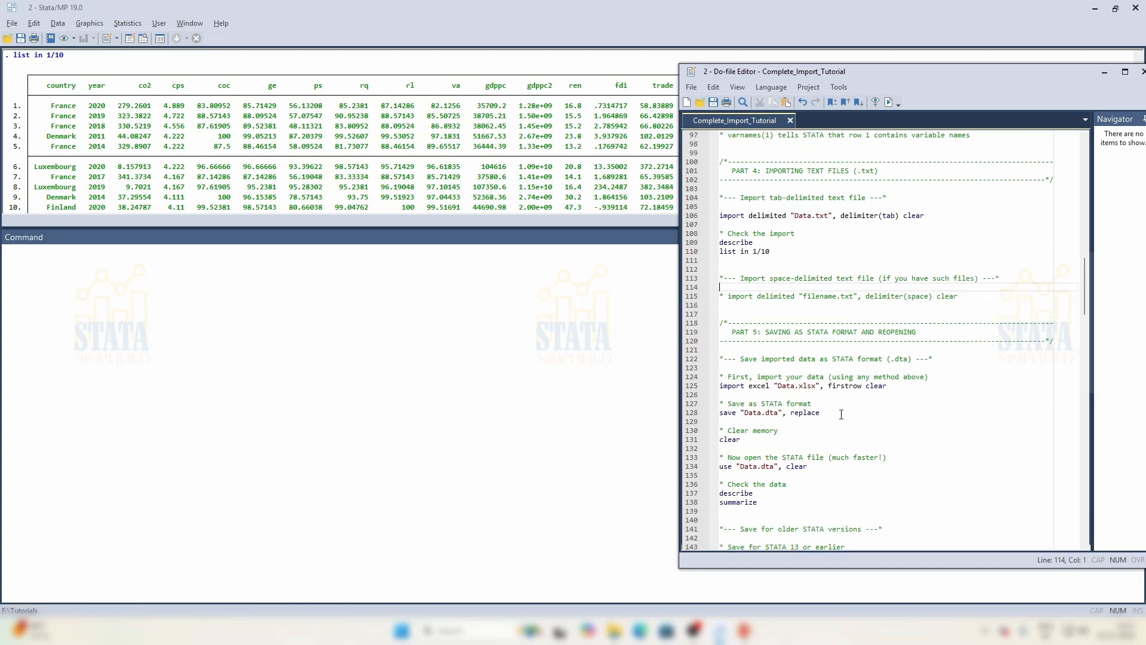
scroll(777, 267, up, 1)
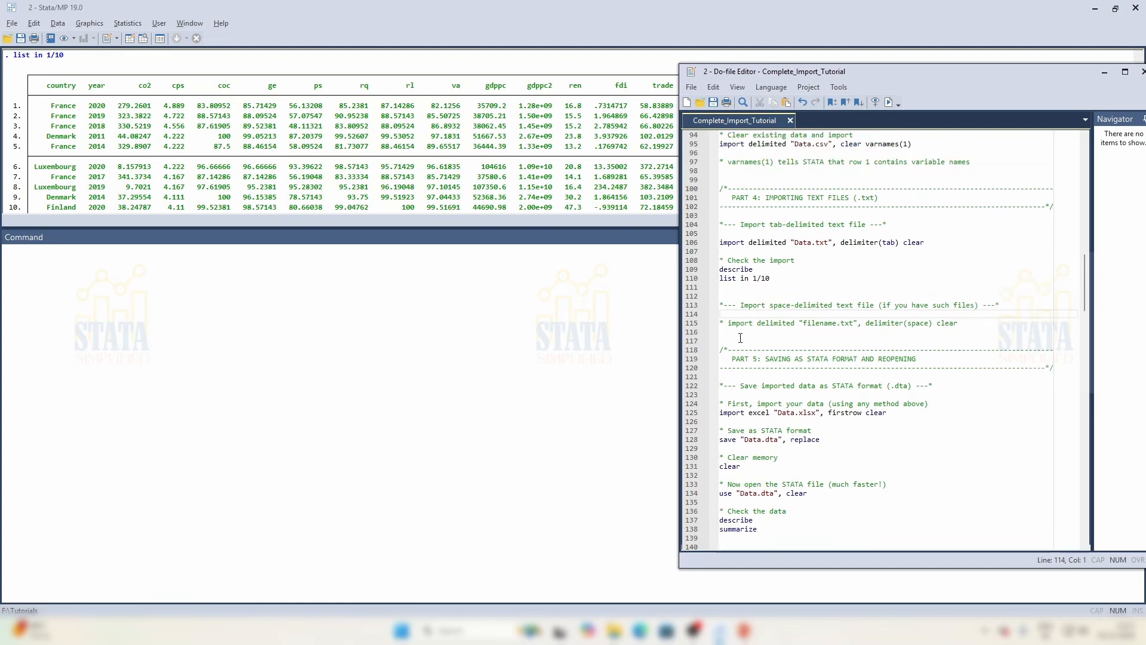
Step: Run the first Part 5 block, importing "Data.xlsx" with firstrow and clear, including its comment line
click(720, 306)
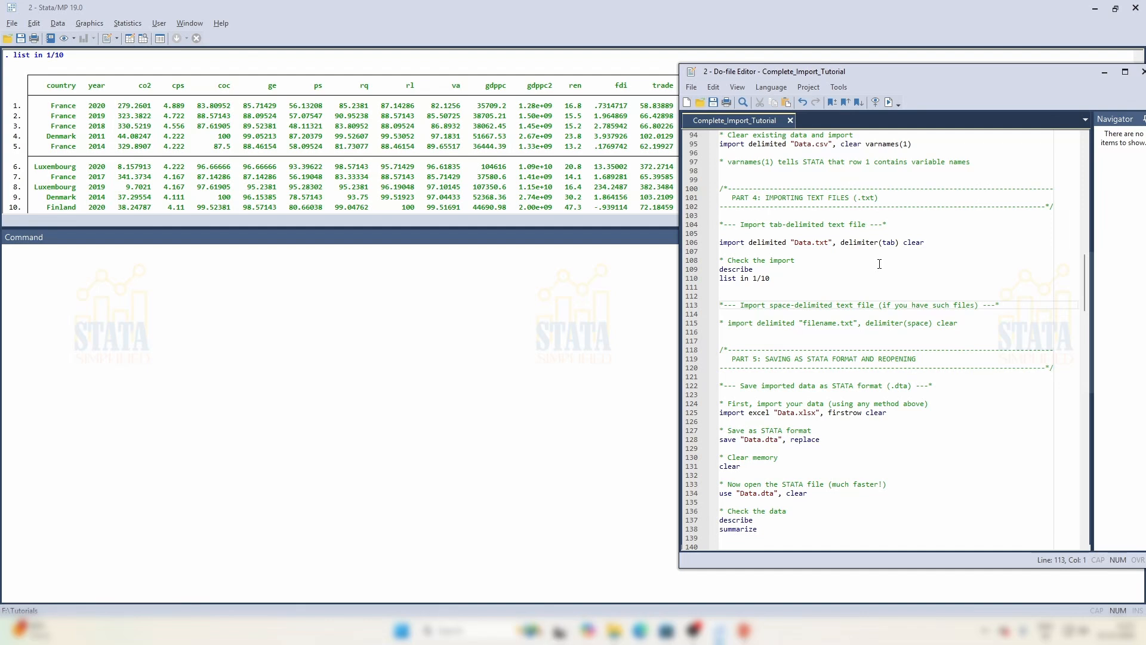
scroll(771, 340, down, 2)
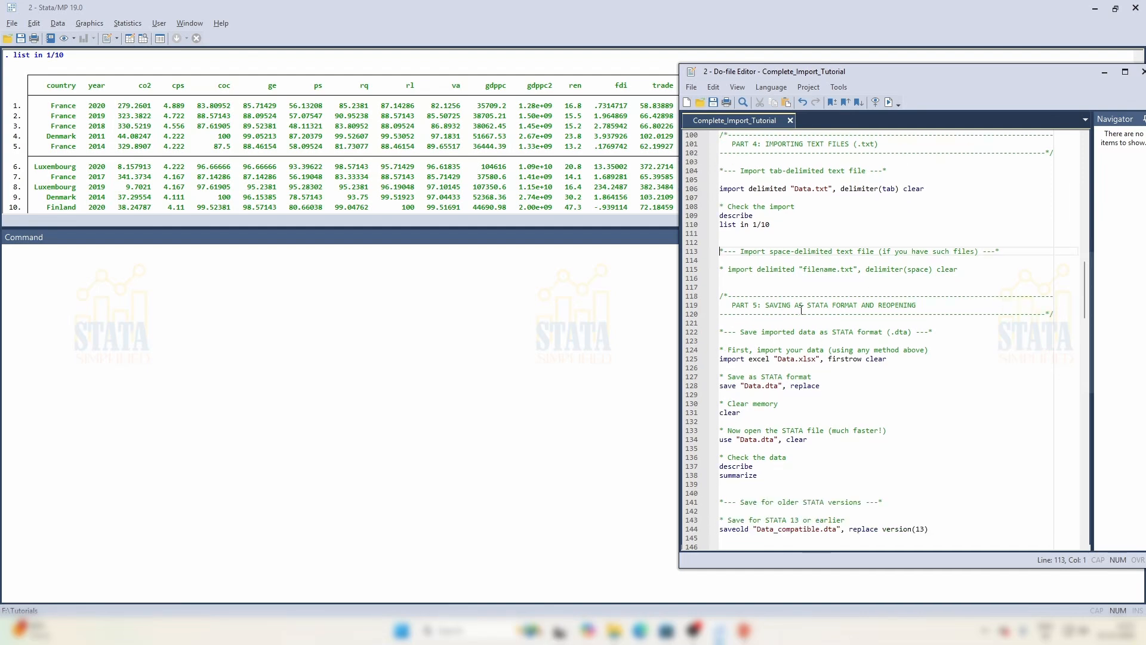
drag(766, 306, 916, 305)
scroll(818, 373, down, 1)
click(823, 359)
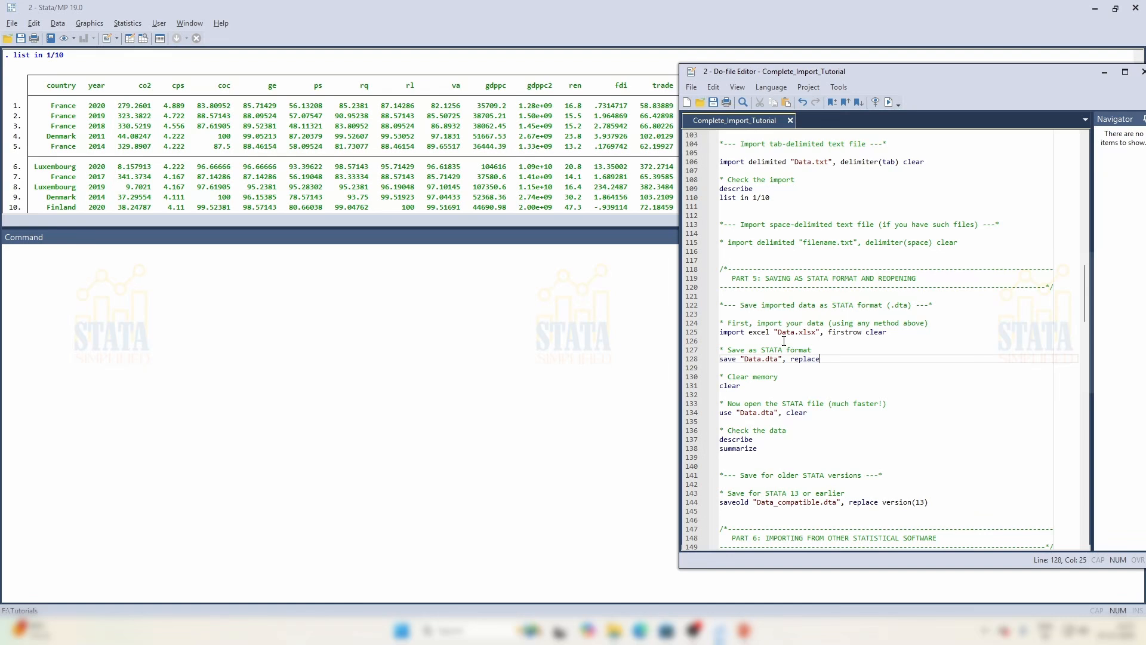
drag(719, 323, 889, 332)
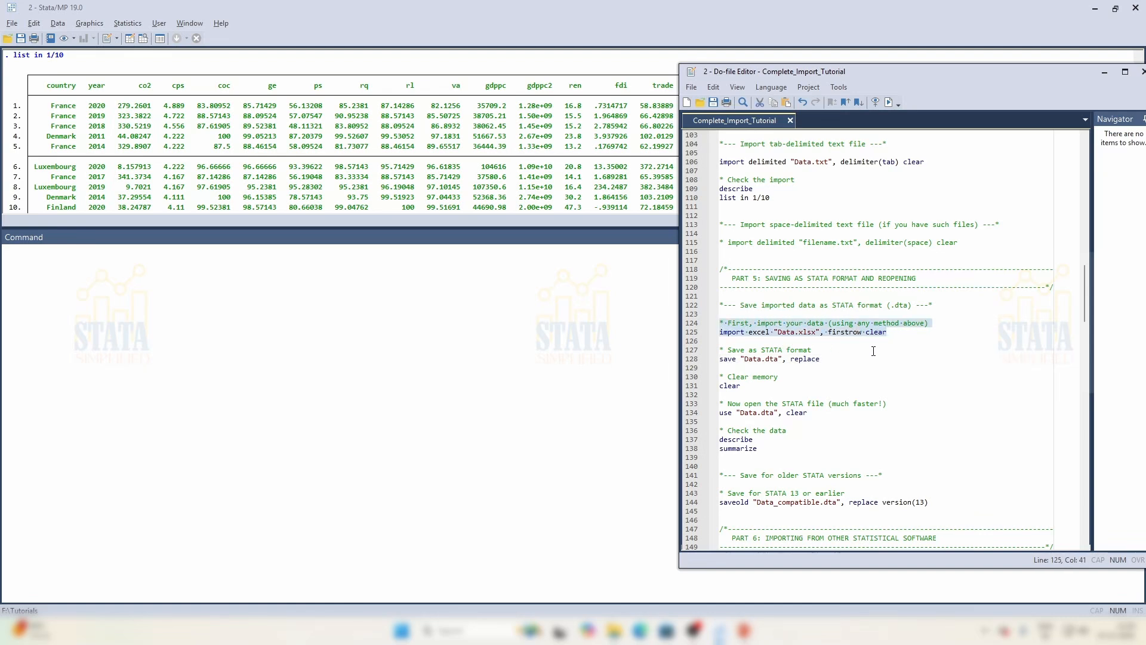
click(889, 102)
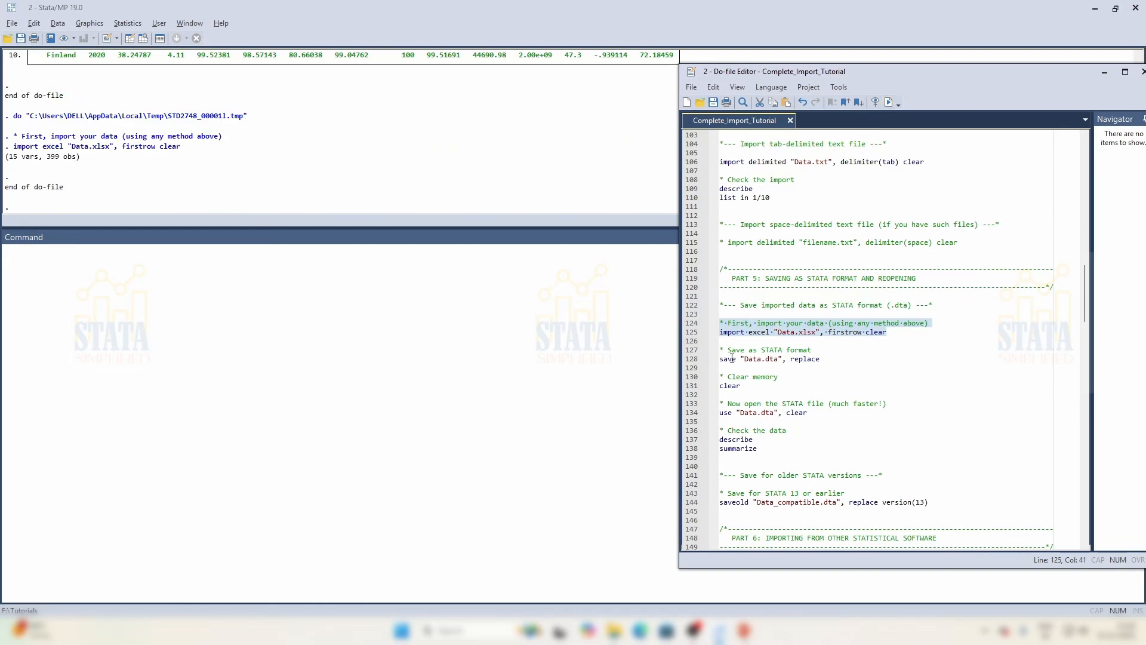
Step: Run the "Save as STATA format" block, saving the imported data as "Data.dta" with replace
drag(720, 350, 812, 349)
click(798, 379)
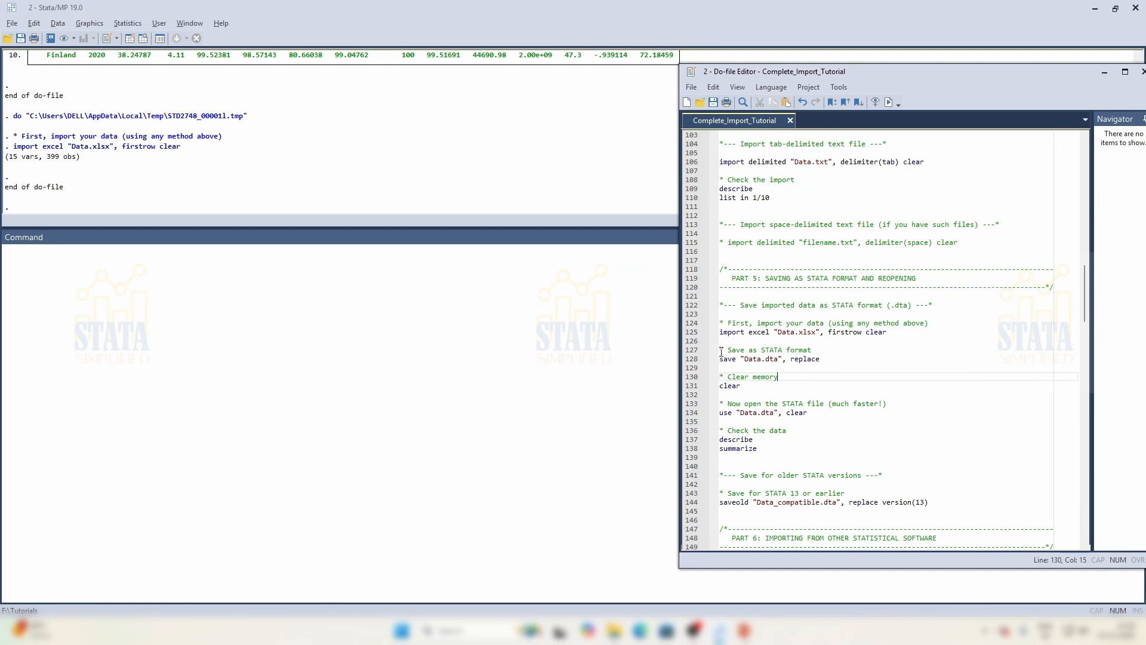
drag(720, 350, 822, 362)
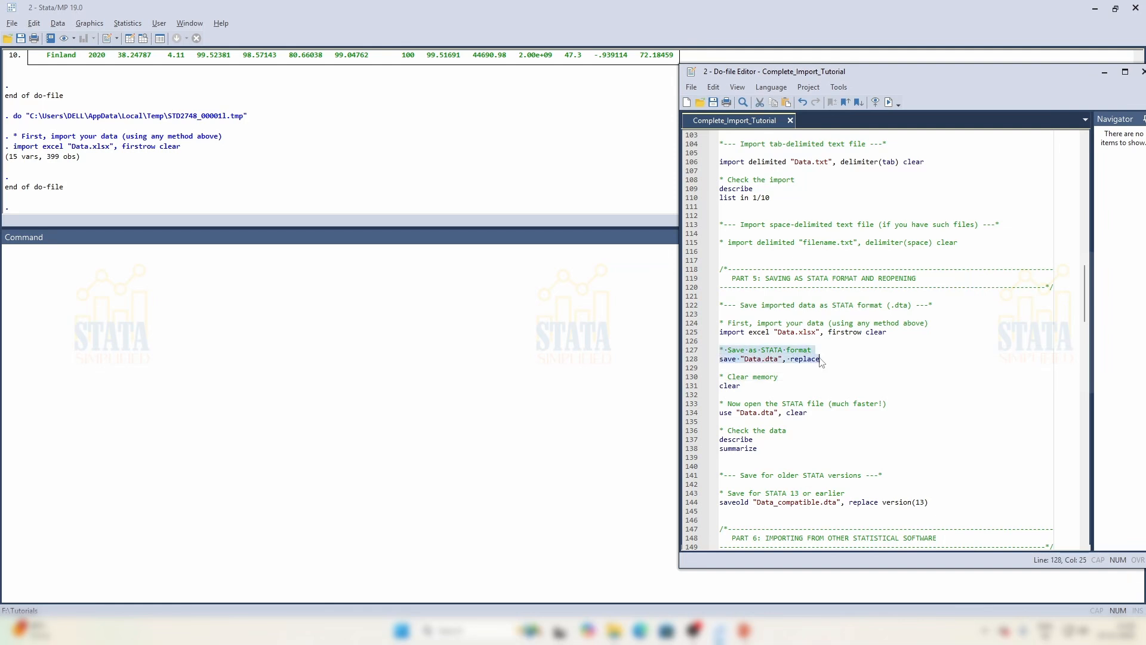
click(889, 102)
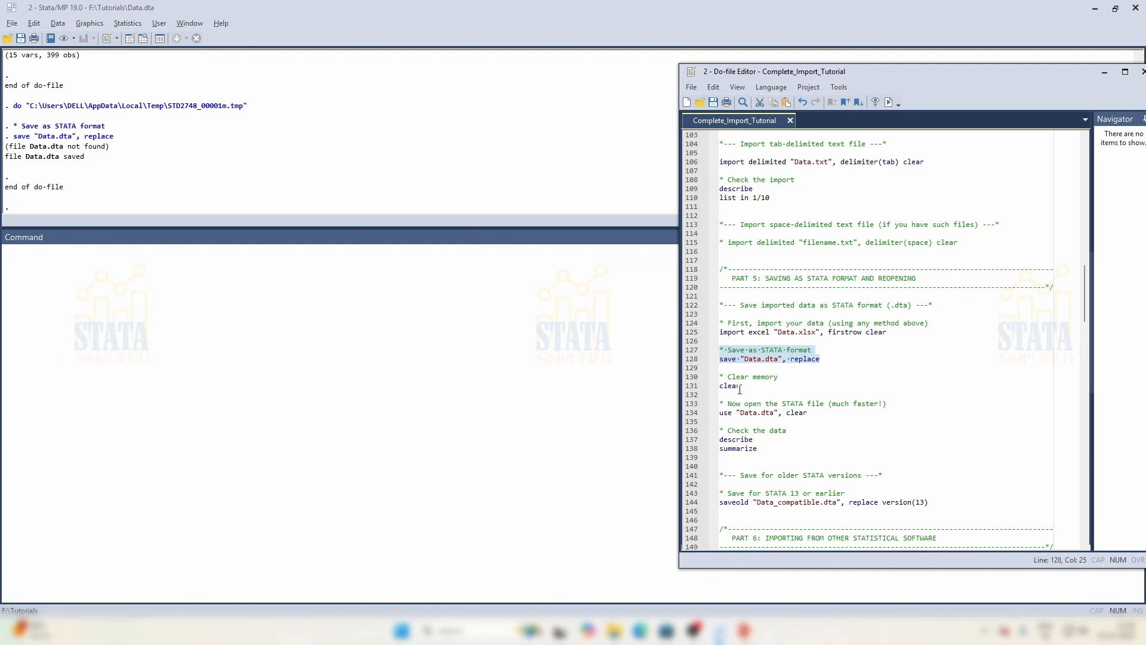
Step: Run the "Clear memory" block and reopen the saved "Data.dta" with the use command and clear option
drag(741, 387, 722, 377)
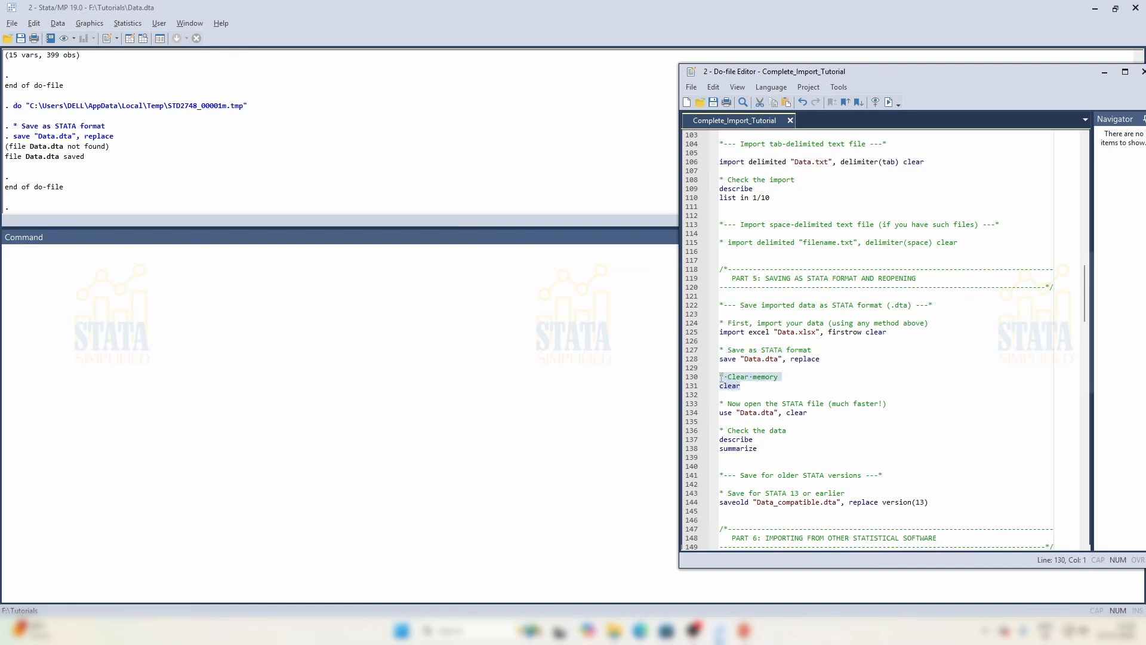
click(889, 102)
drag(808, 413, 721, 404)
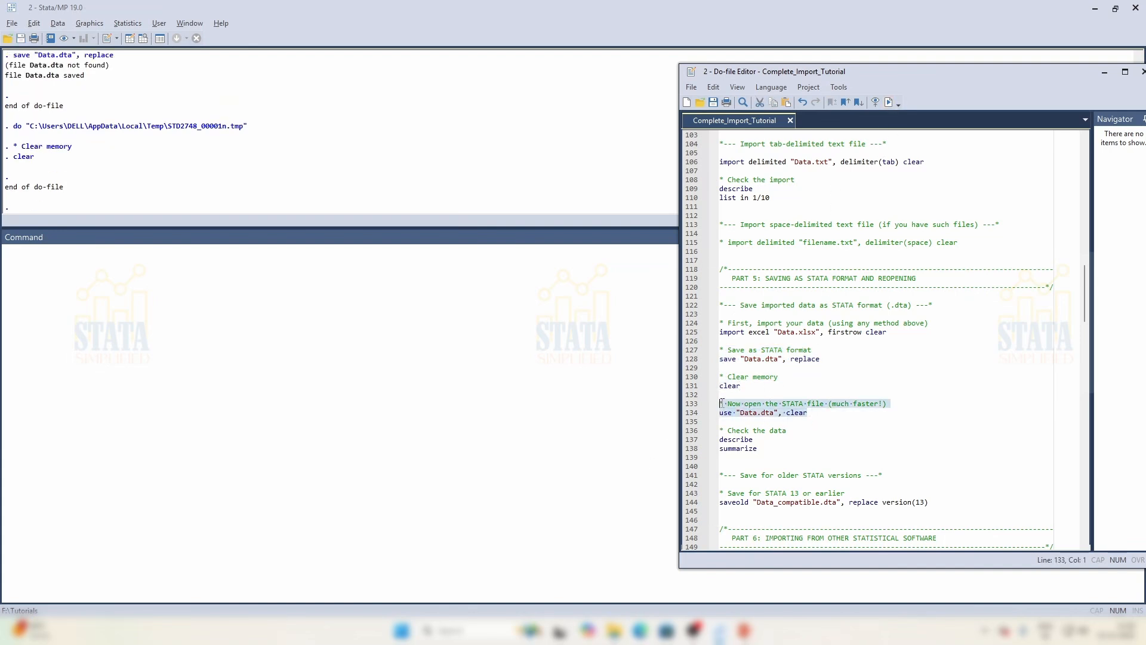
click(749, 419)
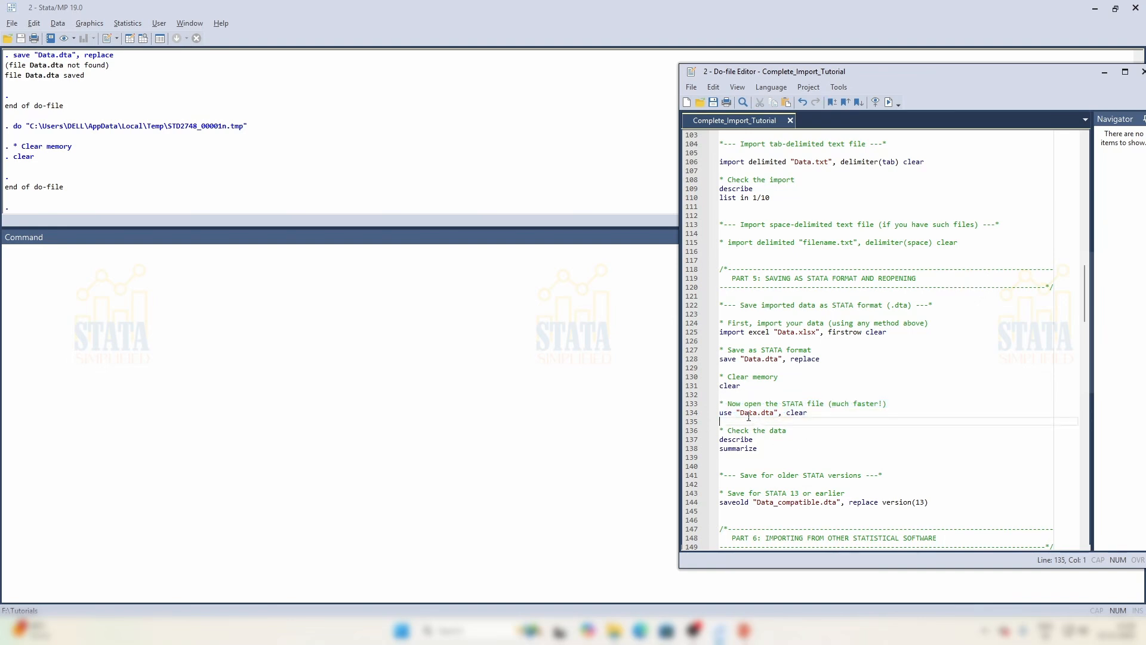
drag(737, 413, 781, 413)
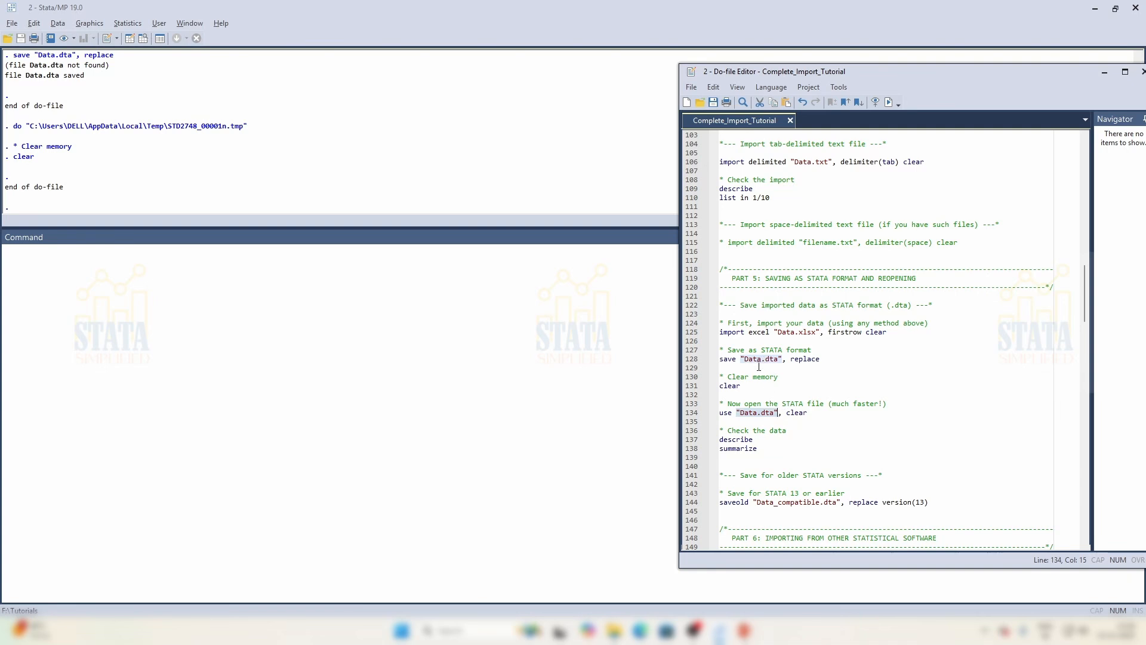
drag(808, 413, 720, 403)
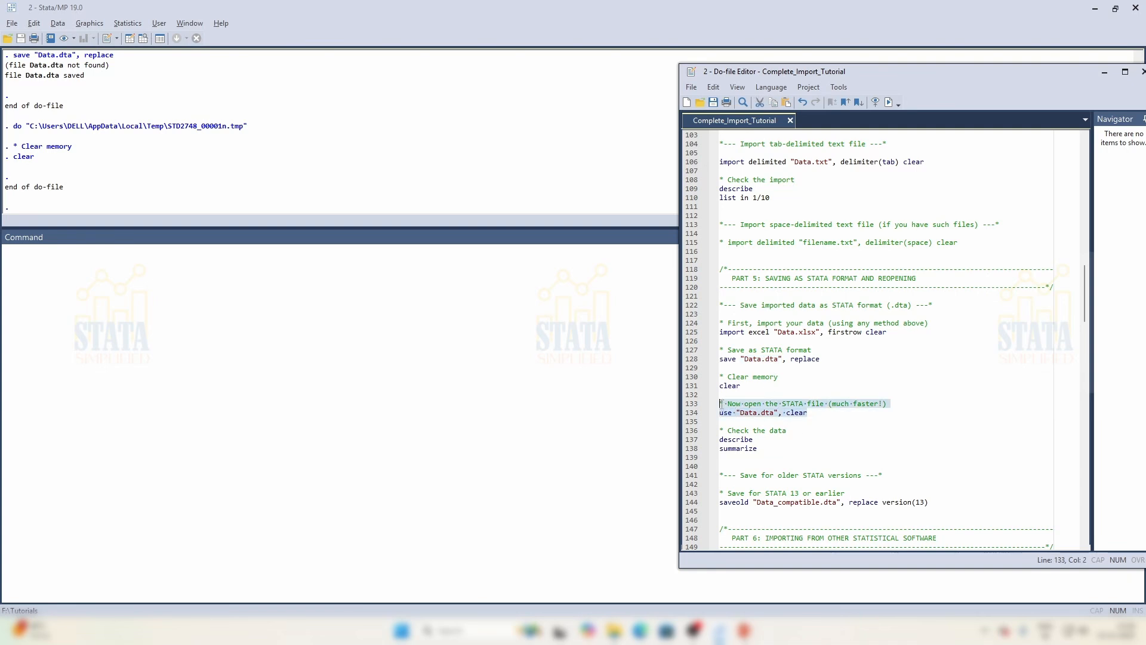
click(889, 102)
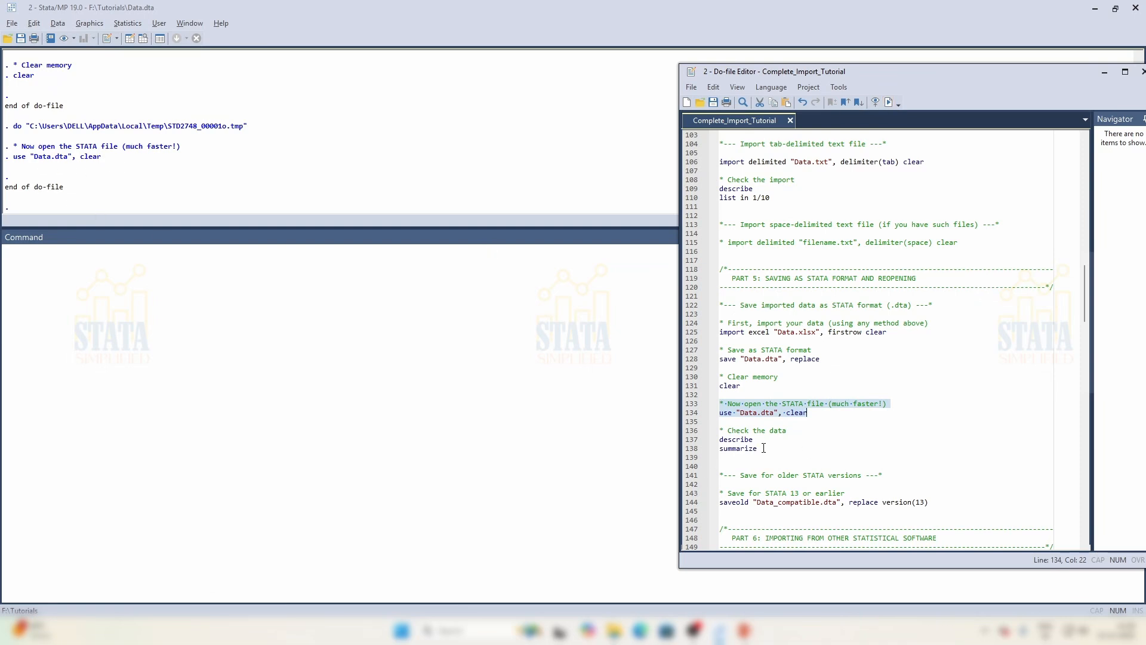
Step: Run describe and summarize under "Check the data" and look through the variable table and summary statistics
drag(764, 448, 719, 431)
click(890, 103)
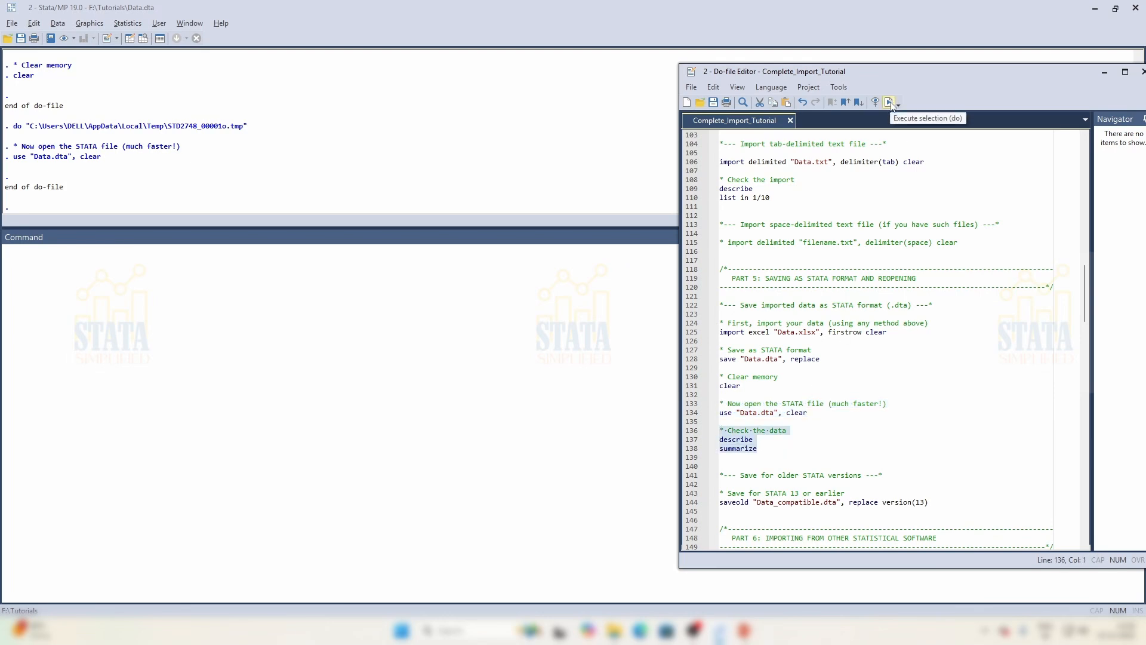
scroll(58, 199, up, 5)
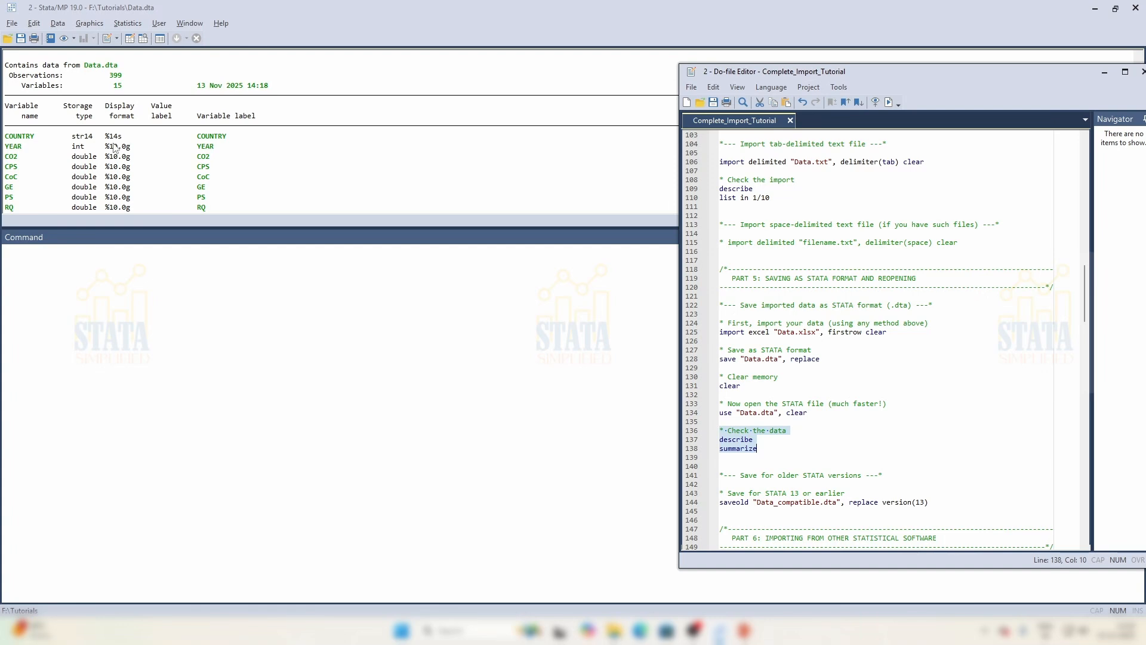
scroll(110, 150, down, 5)
scroll(110, 150, down, 6)
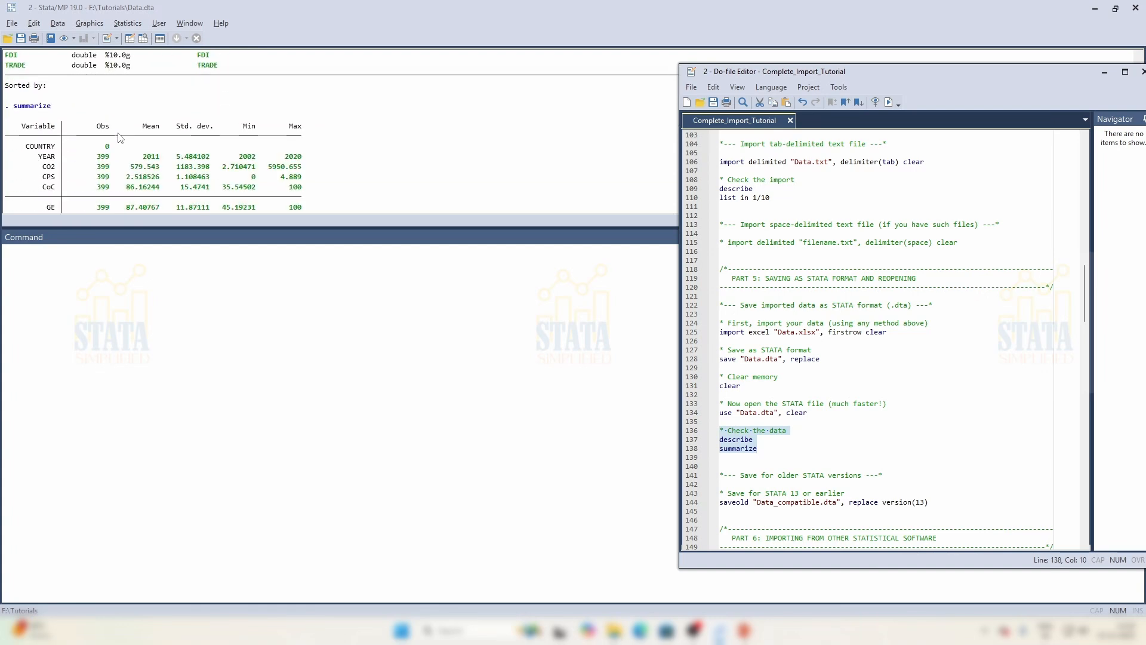
scroll(166, 159, down, 3)
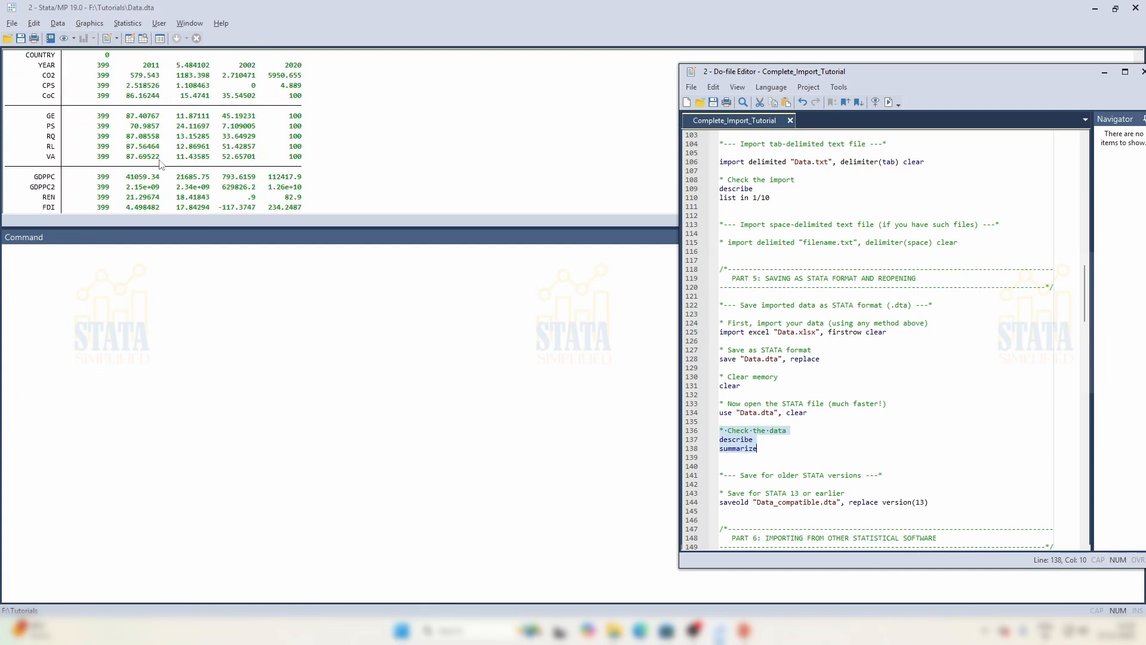
scroll(824, 439, down, 1)
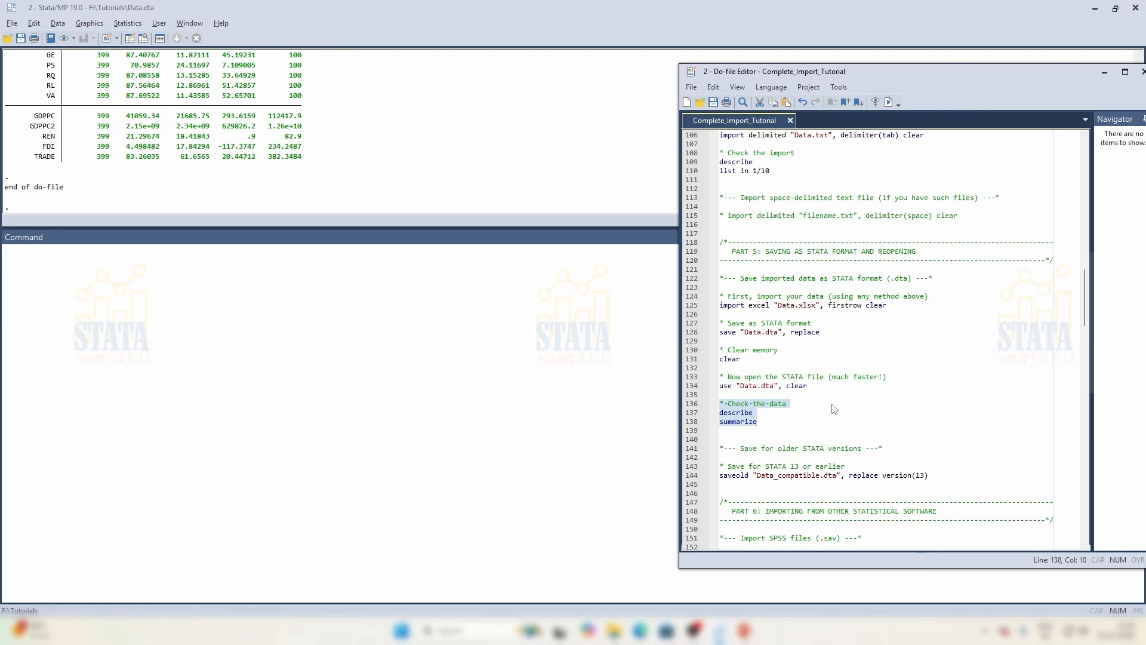
Step: Examine the saveold command for older Stata versions and the Part 6 commands for importing SPSS and SAS files
click(834, 405)
scroll(766, 458, down, 3)
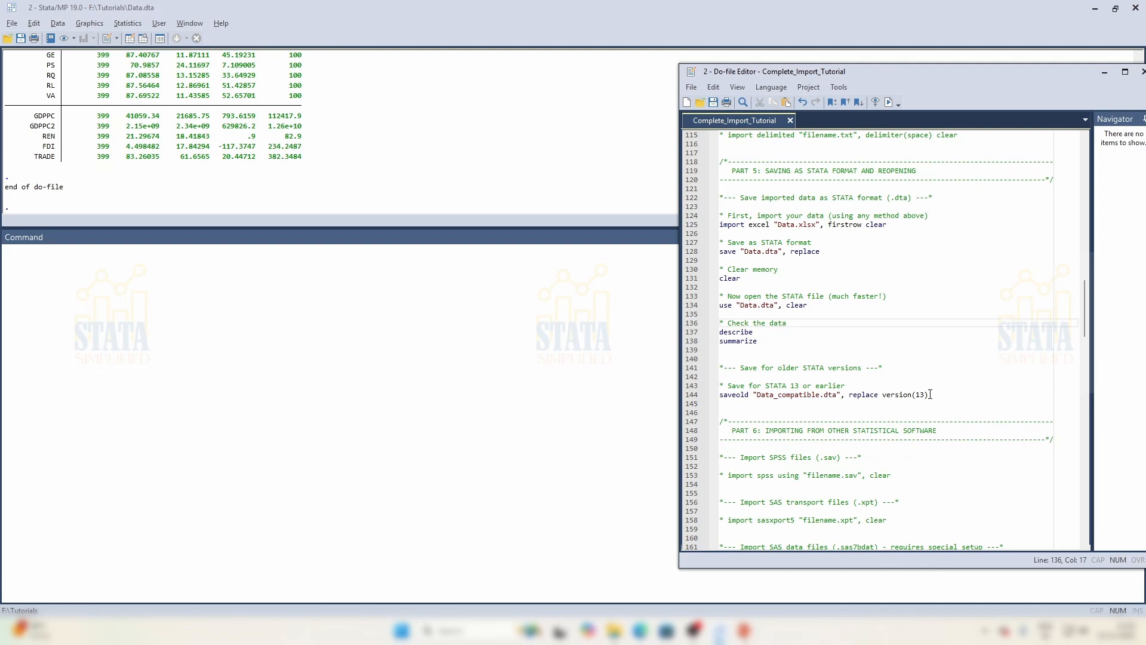
scroll(814, 408, down, 5)
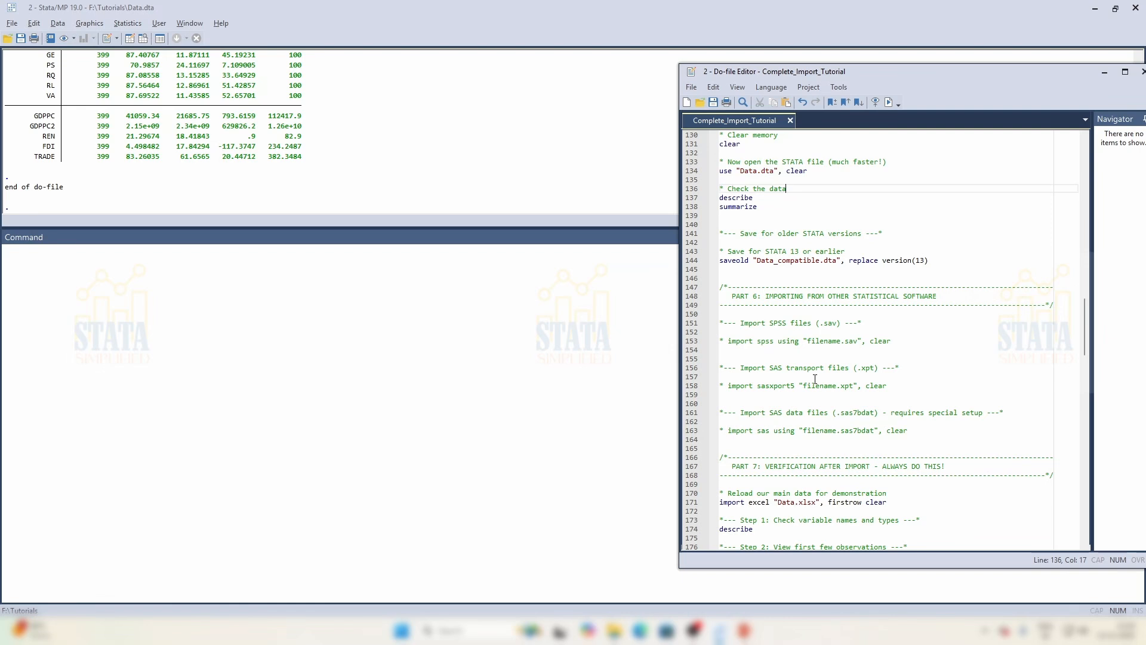
drag(770, 323, 810, 323)
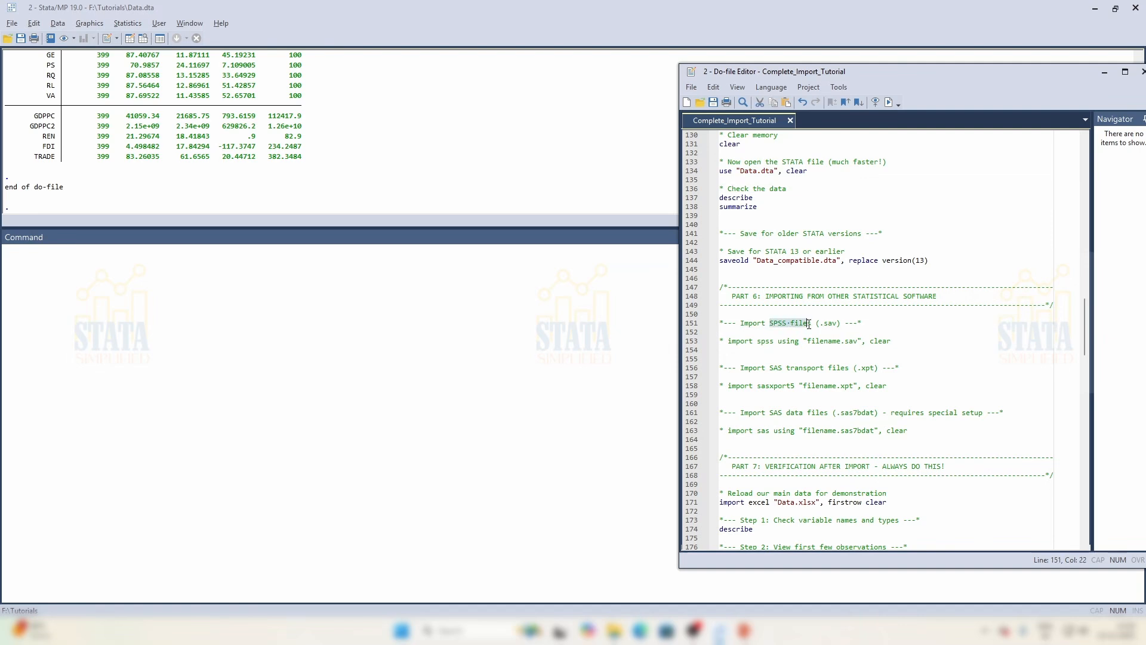
drag(770, 368, 820, 368)
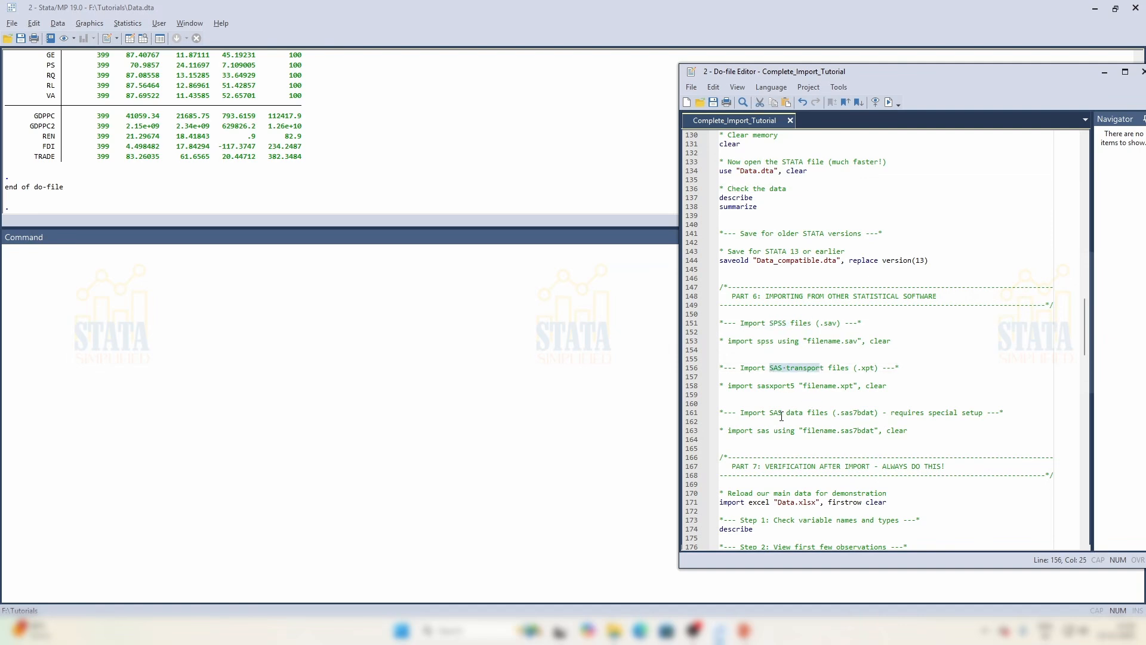
drag(730, 341, 895, 342)
click(937, 362)
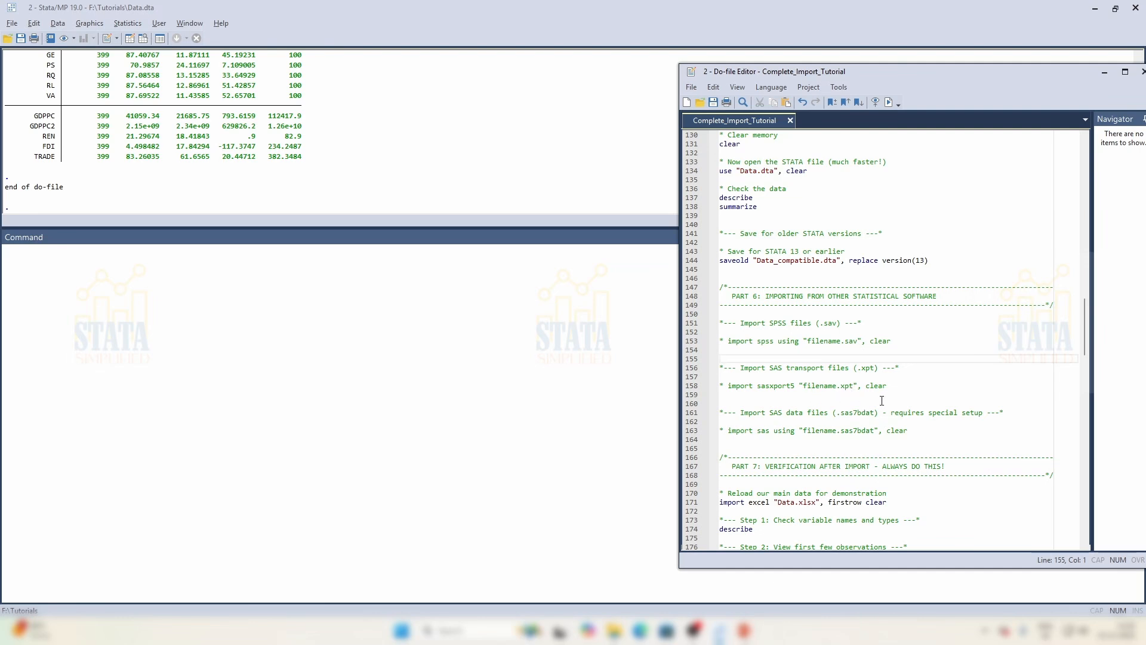
drag(766, 412, 884, 422)
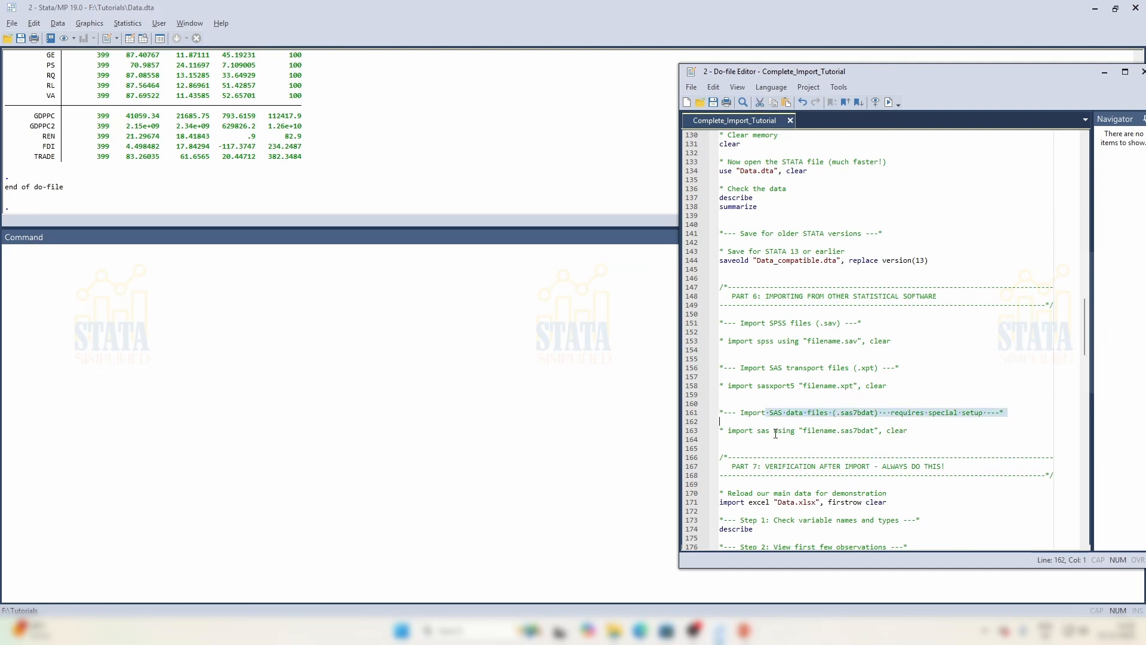
drag(779, 432, 882, 431)
Step: Look over the Part 7 post-import verification commands in the do-file and return to the main Stata window
scroll(803, 418, down, 5)
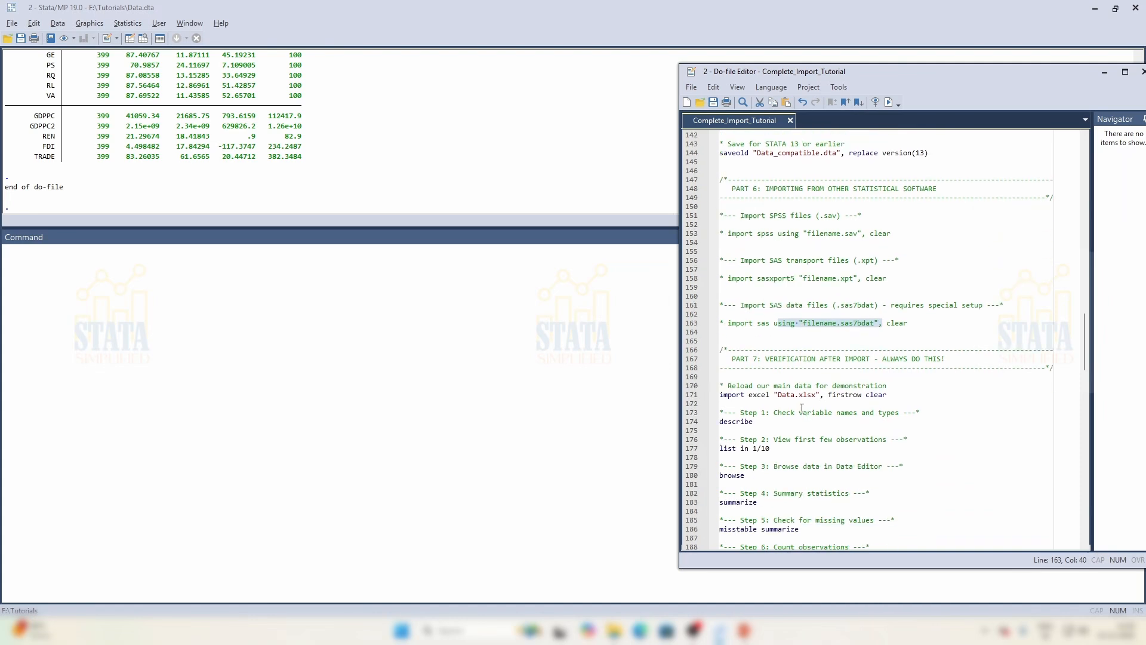
scroll(802, 408, down, 2)
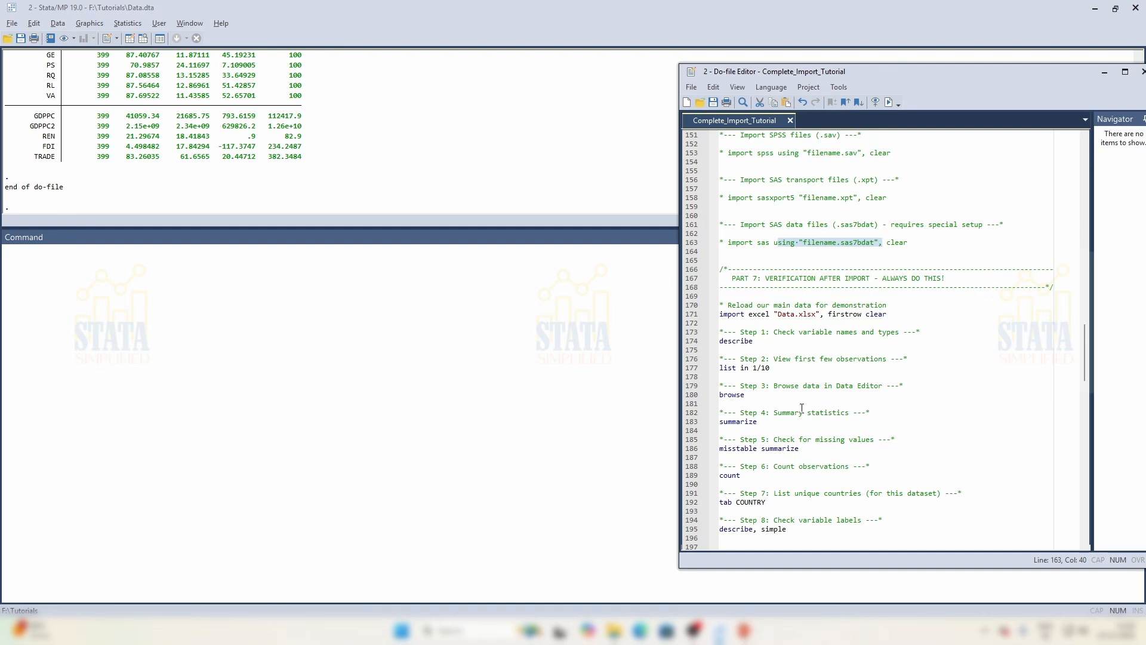
scroll(802, 408, down, 3)
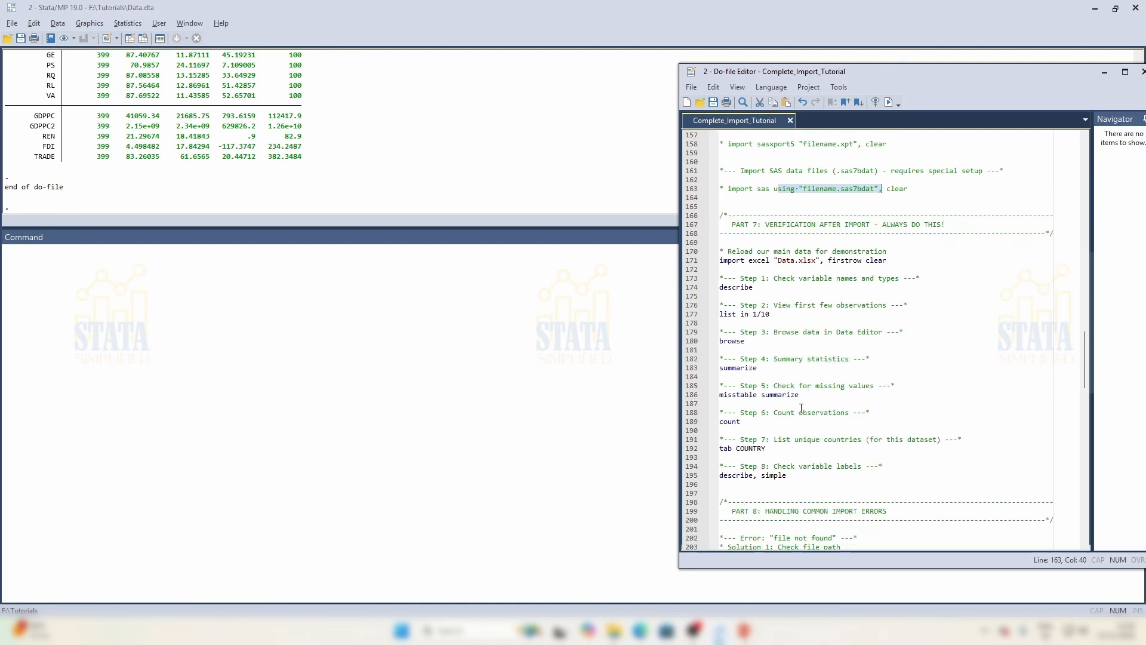
click(293, 350)
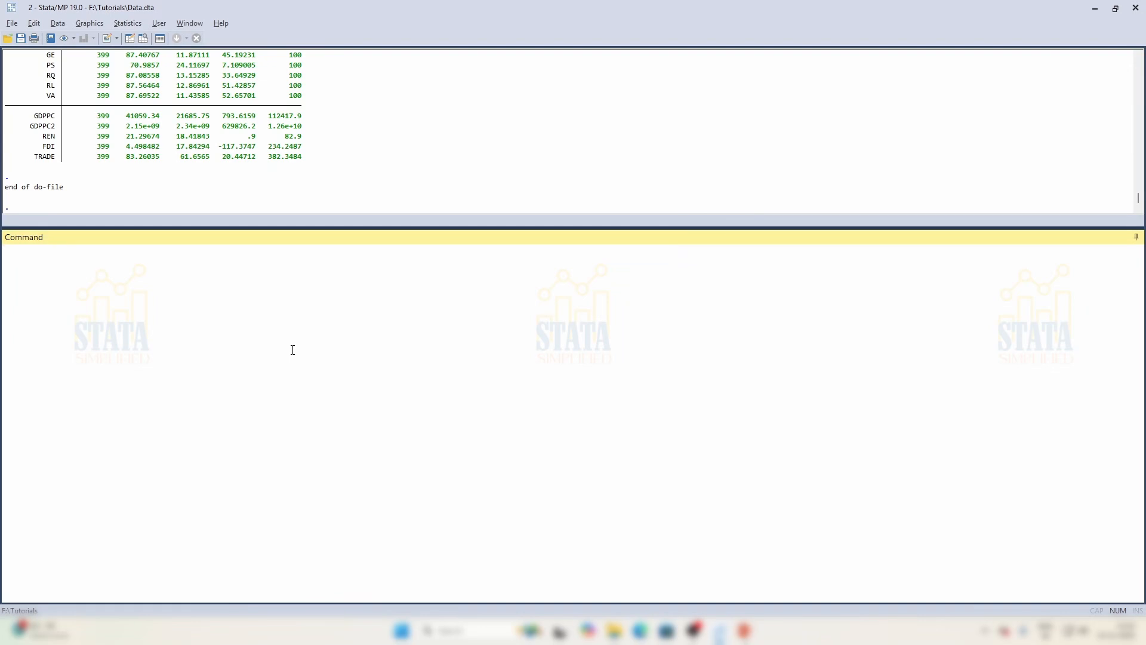